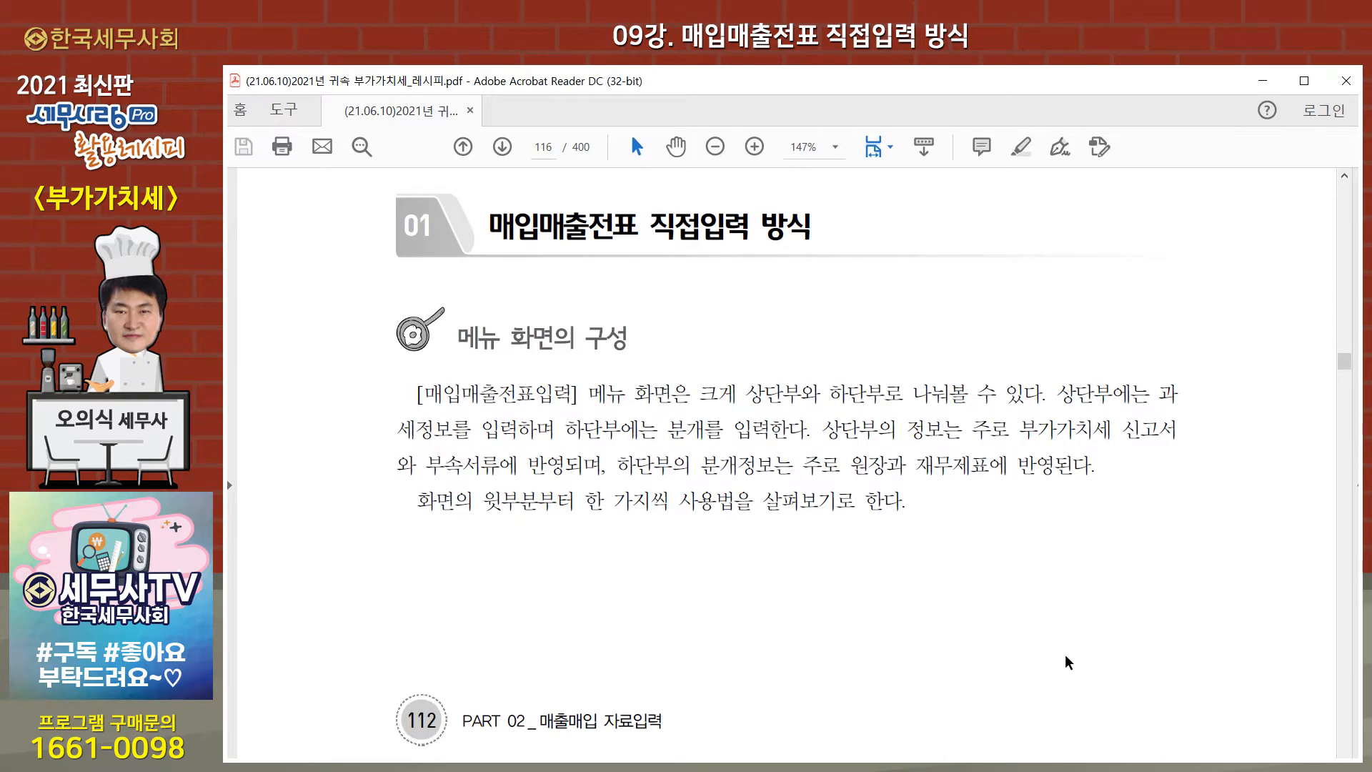
- Scroll the textbook up to the 매입매출전표입력 chapter title and switch to 세무사랑 Pro's voucher entry window
{"action": "scroll", "coordinate": [768, 450], "scroll_direction": "up", "scroll_amount": 10}
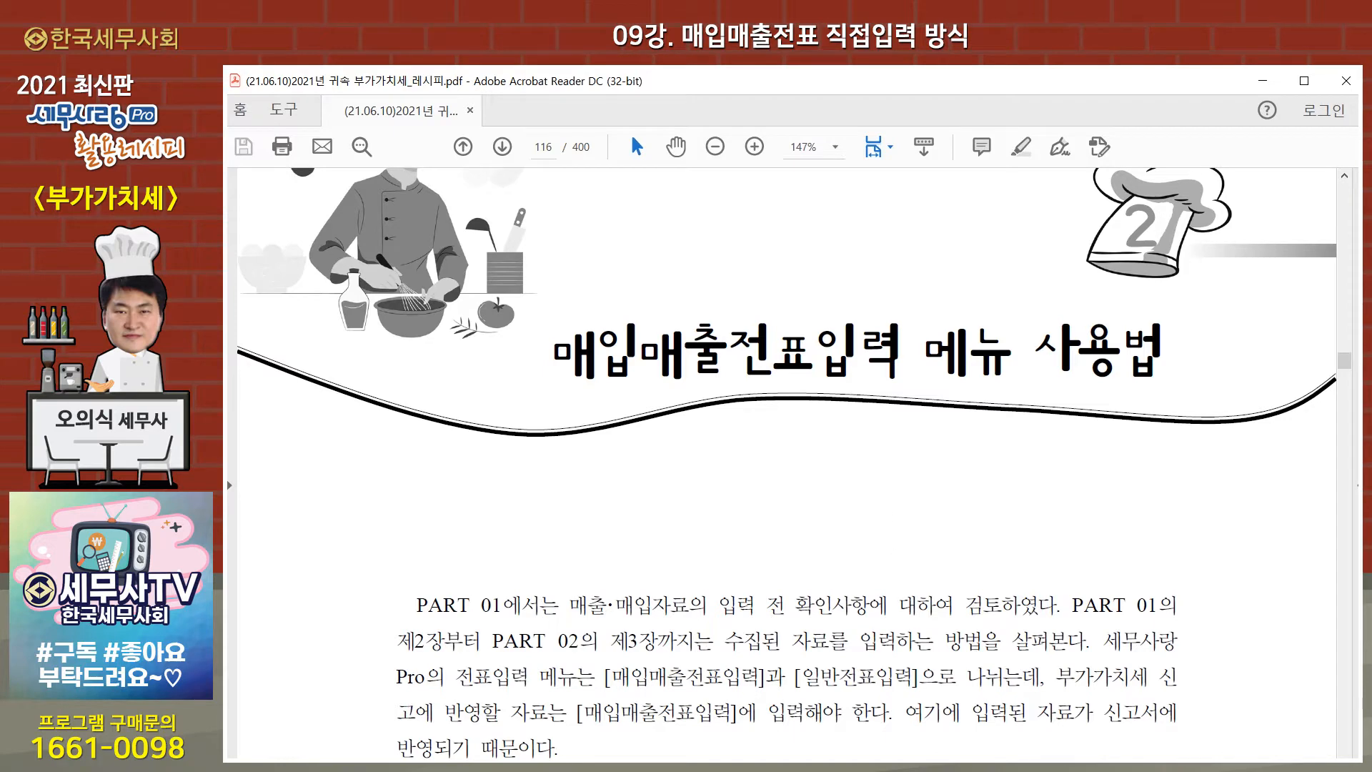
{"action": "key", "text": "alt+Tab"}
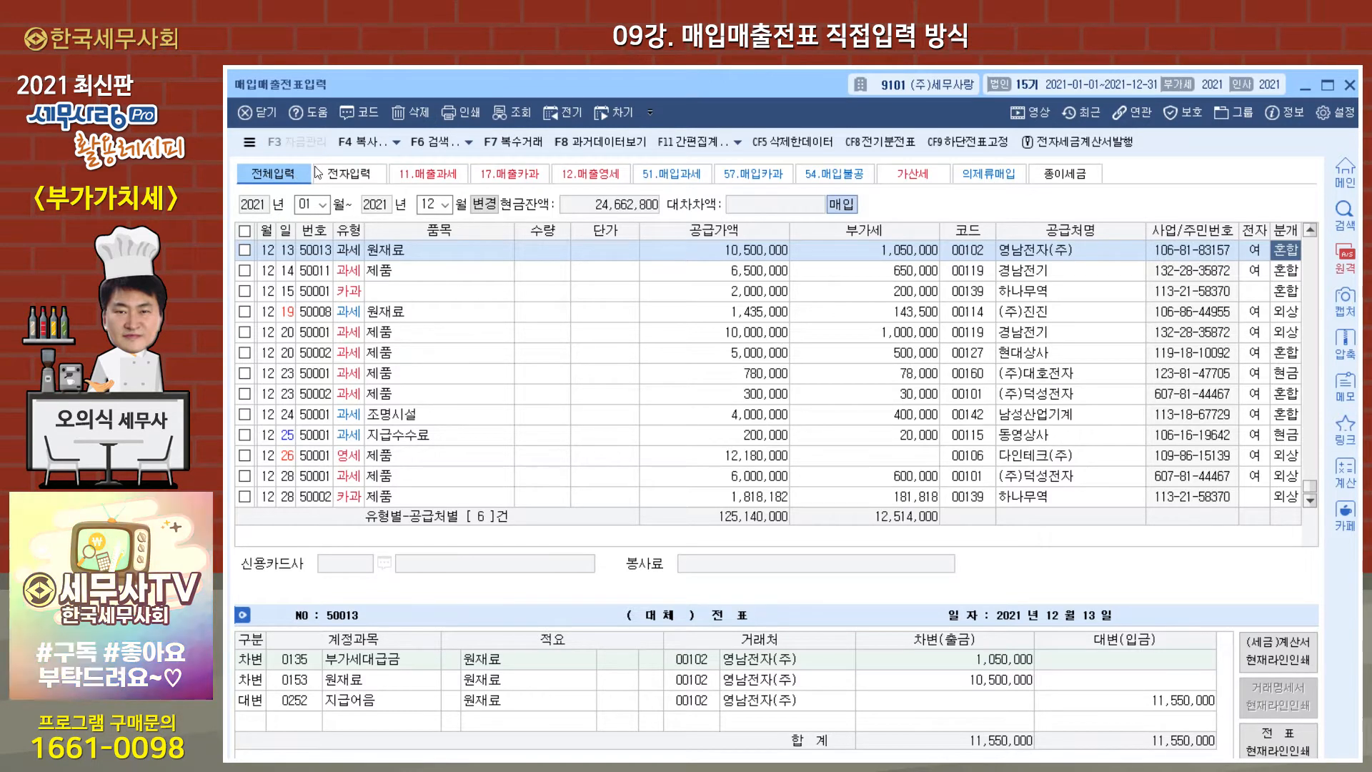
- Browse the ☰ voucher function list and the quick summary options, then close them to view the grid
{"action": "left_click", "coordinate": [250, 143]}
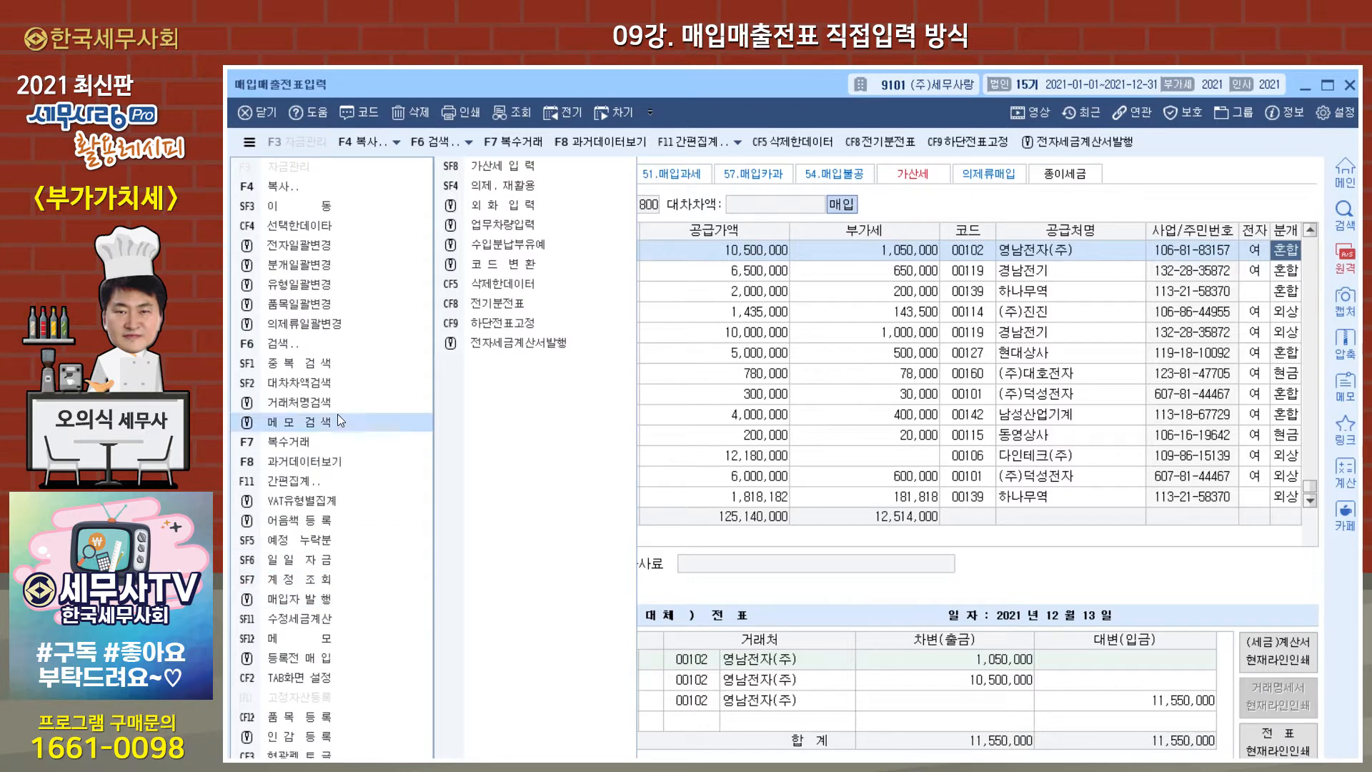
{"action": "left_click", "coordinate": [991, 218]}
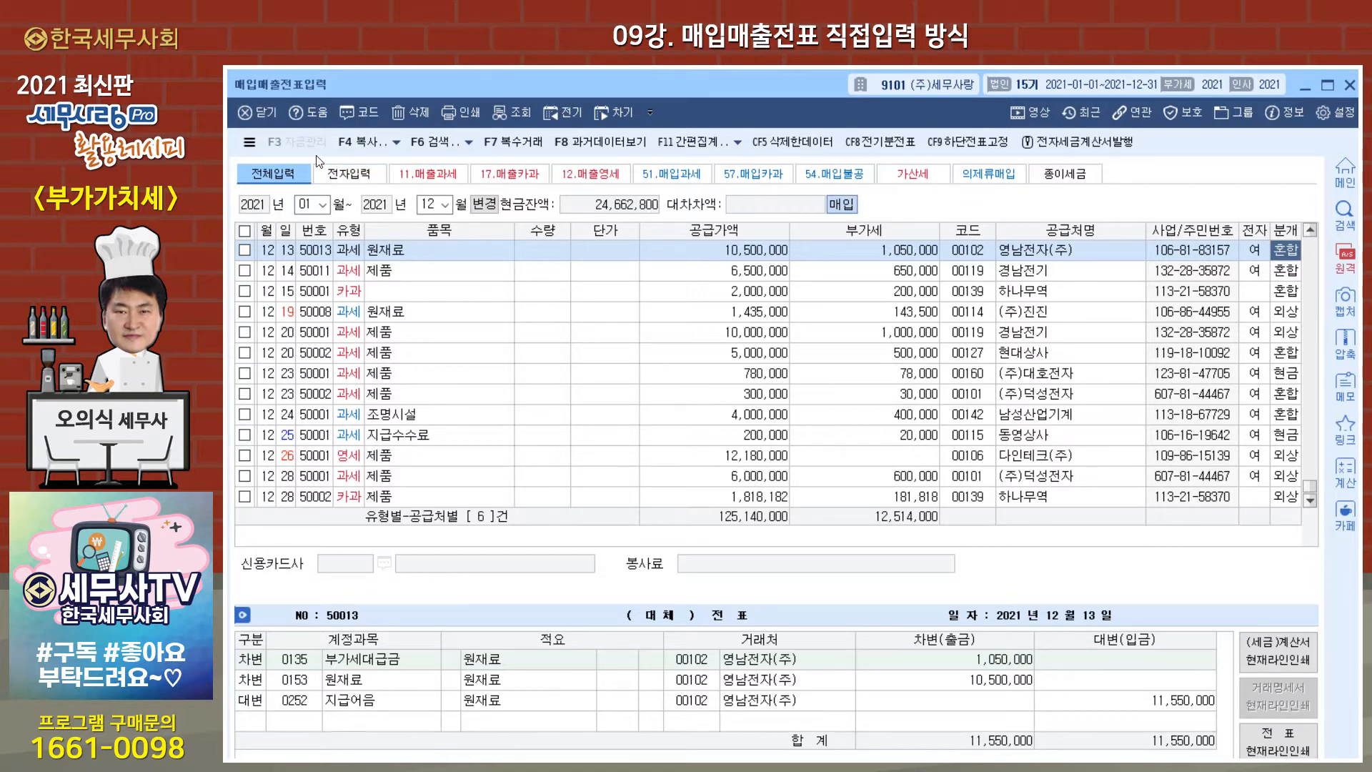
{"action": "left_click", "coordinate": [250, 143]}
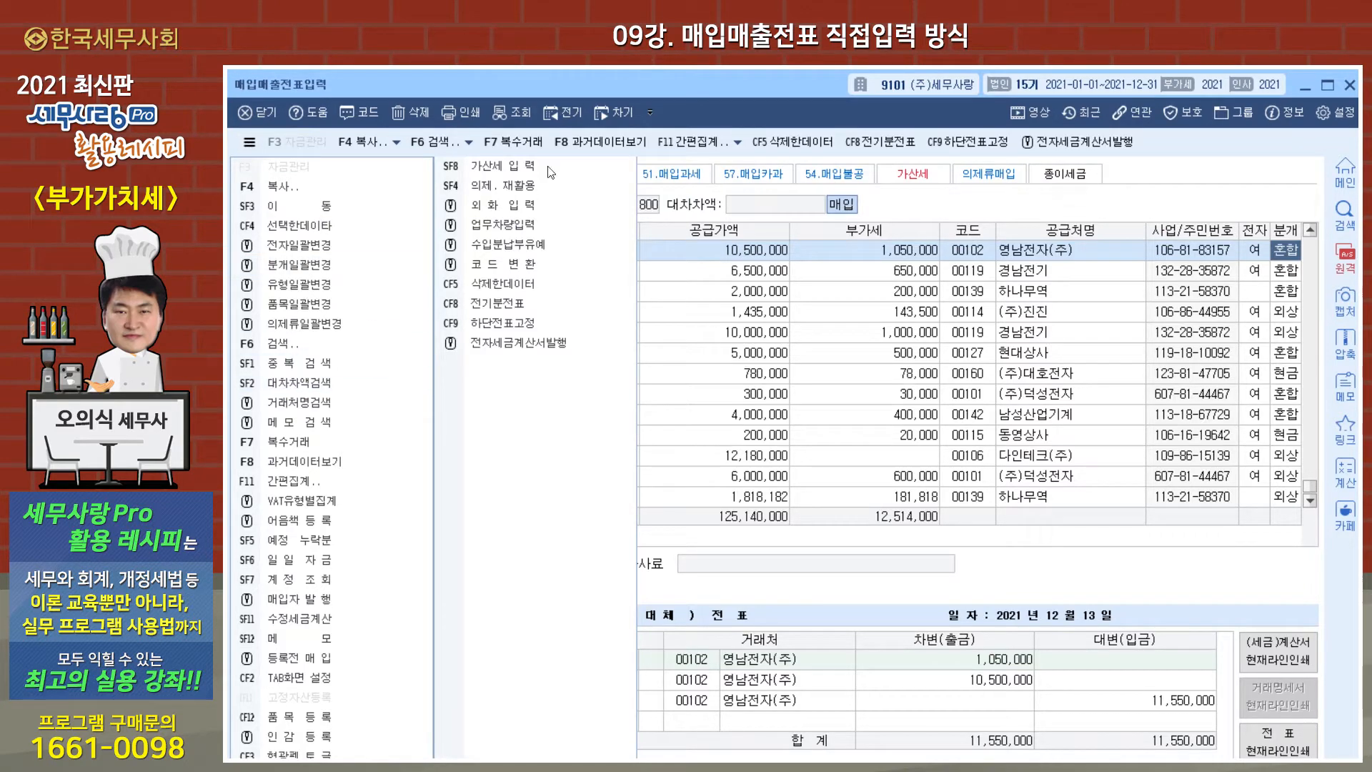
{"action": "left_click", "coordinate": [739, 146]}
{"action": "left_click", "coordinate": [468, 145]}
{"action": "mouse_move", "coordinate": [398, 148]}
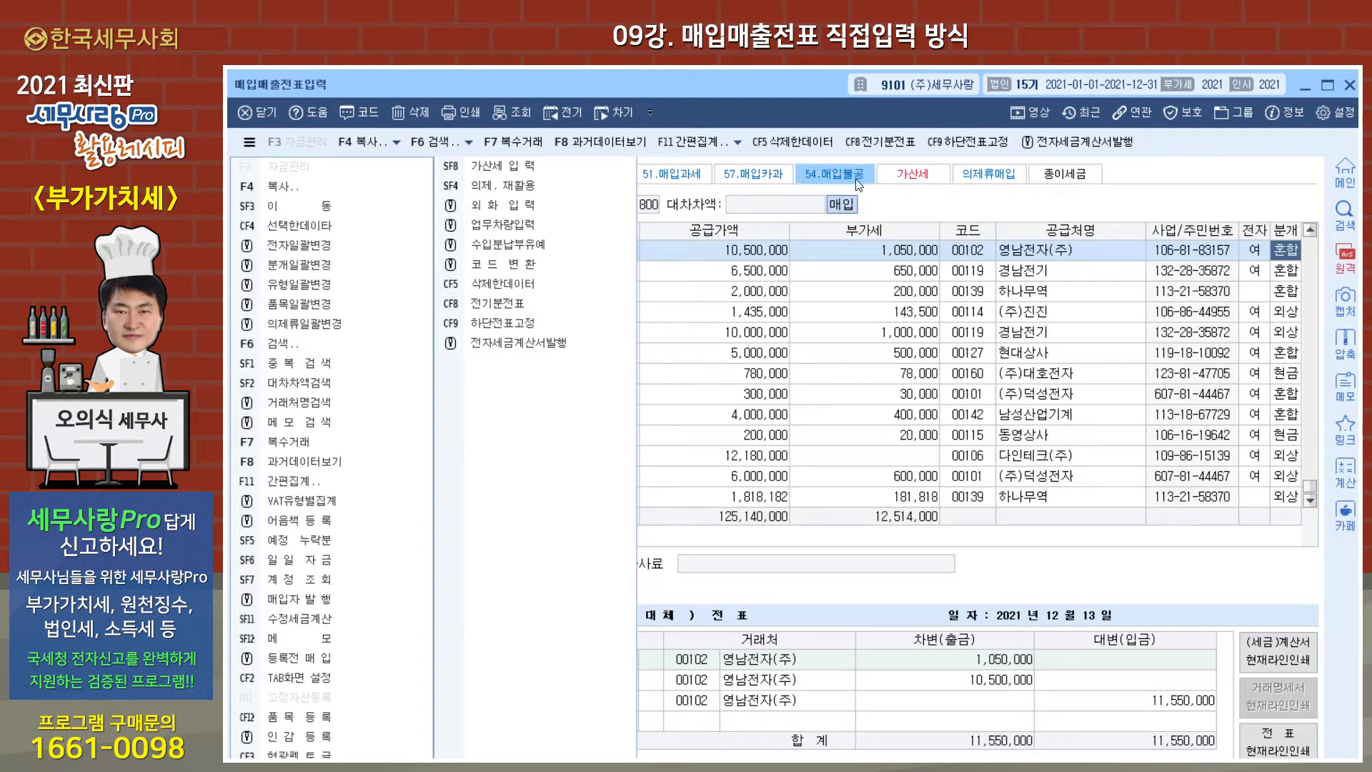
{"action": "left_click", "coordinate": [666, 243]}
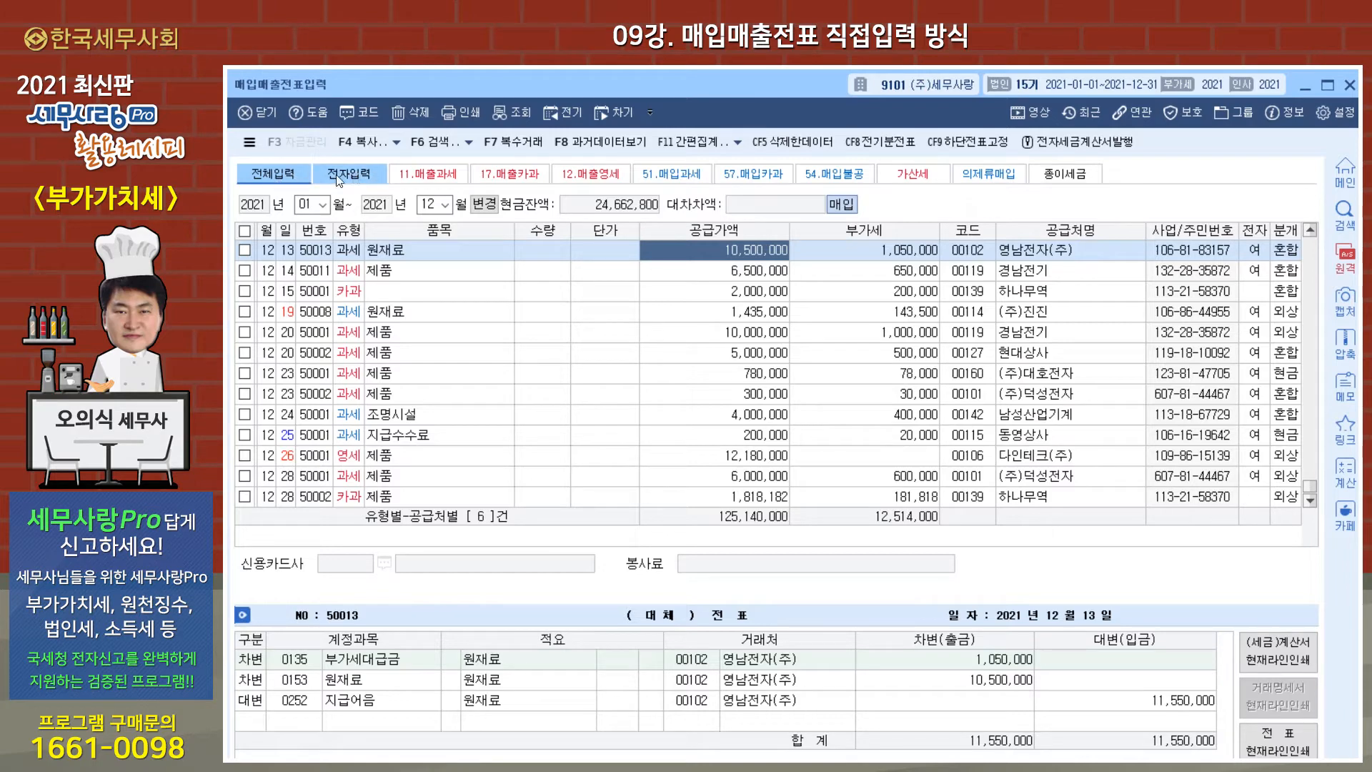
- Filter the grid by 전자입력, 11.매출과세 and 17.매출카과, return to 전체입력, and reopen the ☰ command list
{"action": "left_click", "coordinate": [369, 170]}
{"action": "left_click", "coordinate": [432, 174]}
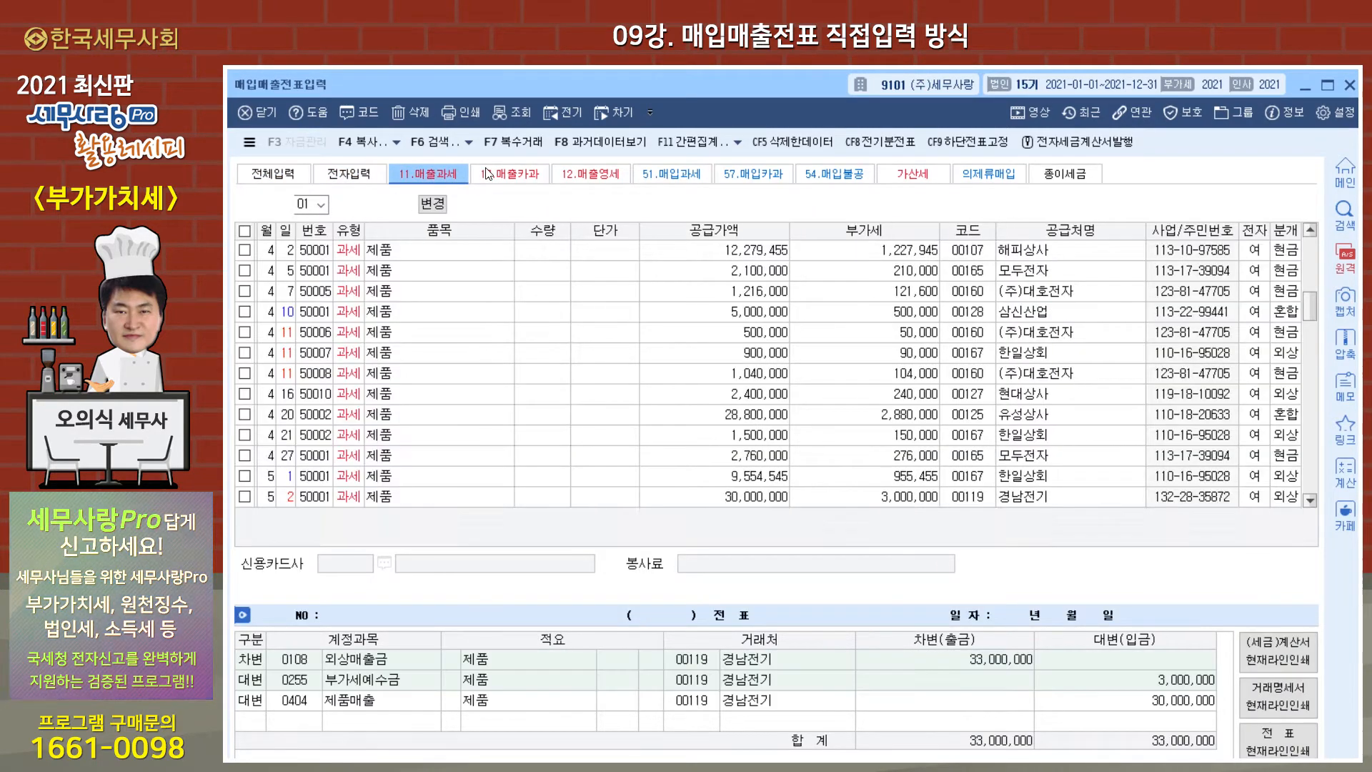
{"action": "left_click", "coordinate": [509, 173]}
{"action": "left_click", "coordinate": [281, 183]}
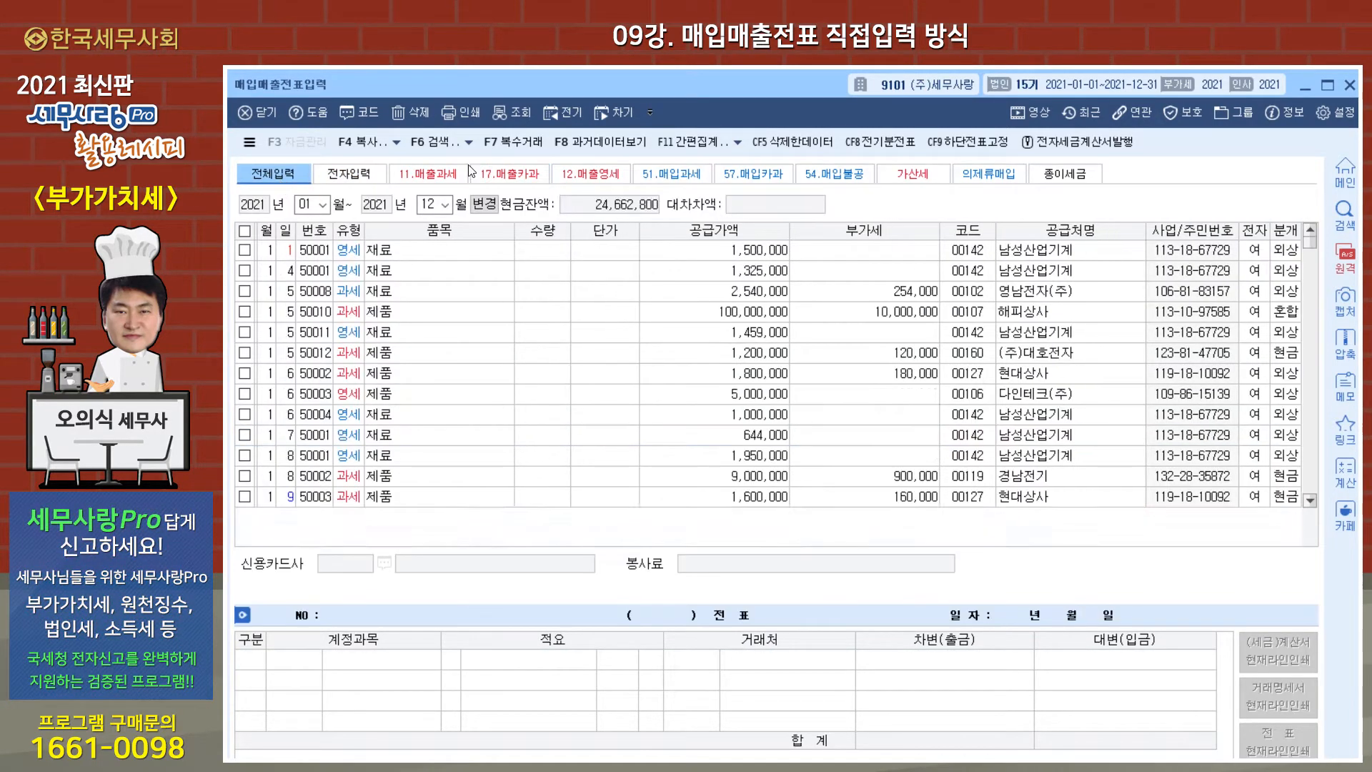
{"action": "left_click", "coordinate": [737, 142]}
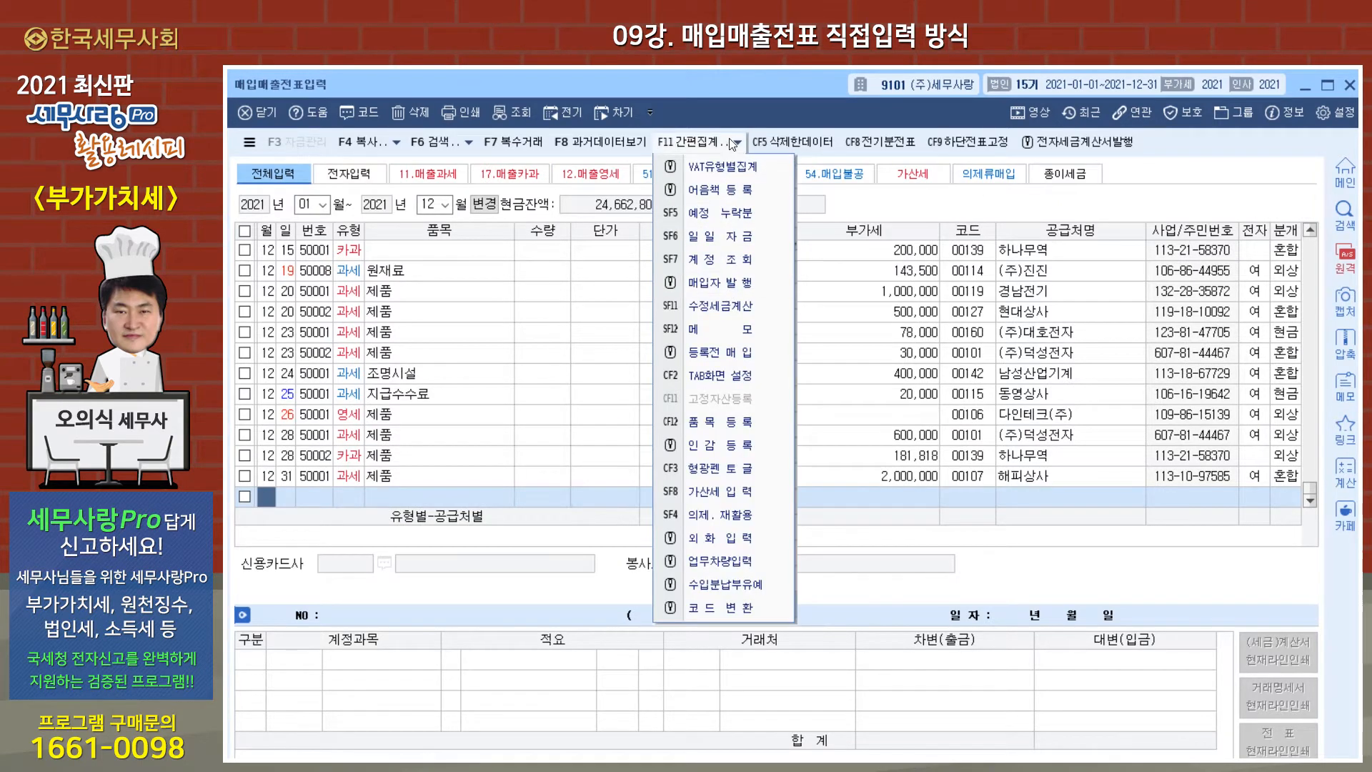
{"action": "left_click", "coordinate": [740, 143]}
{"action": "left_click", "coordinate": [250, 143]}
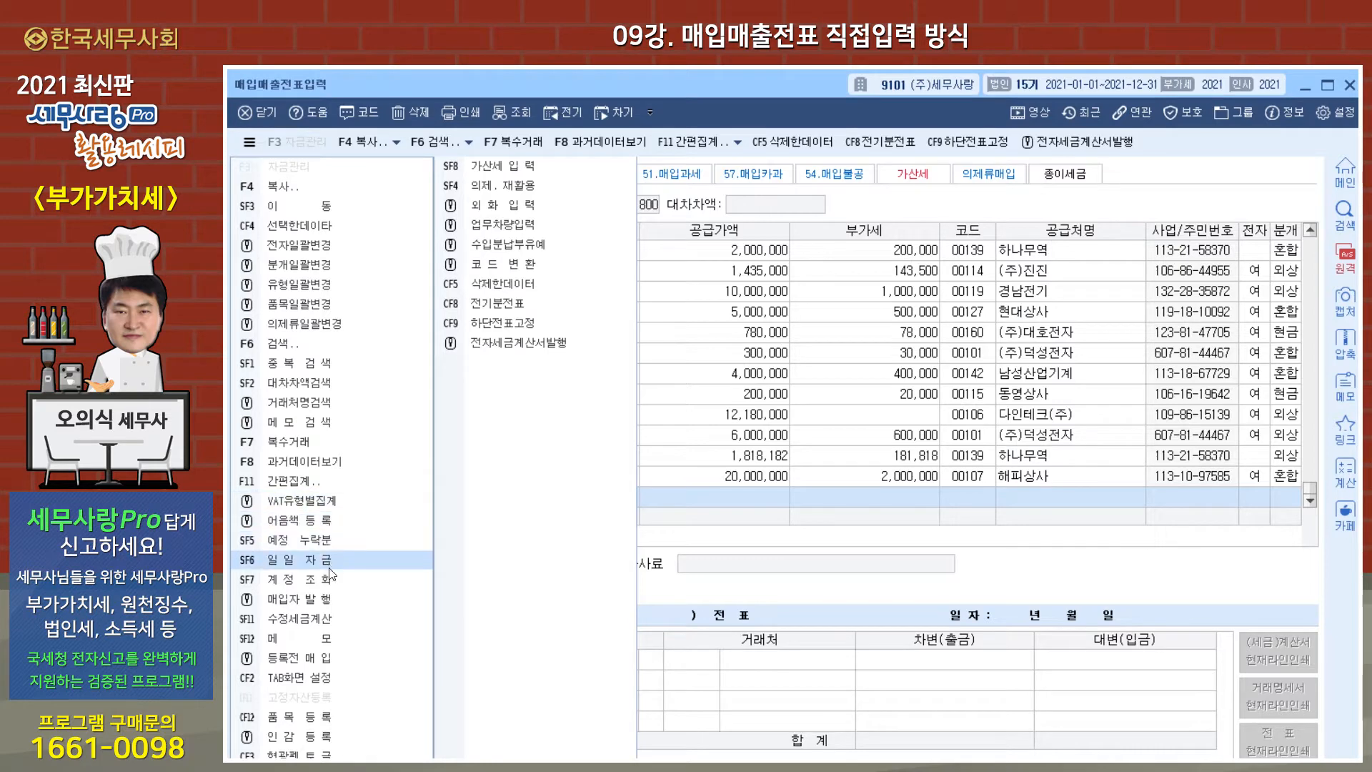
- In TAB화면 설정, review each sales and purchase tab's entry method and VAT type
{"action": "left_click", "coordinate": [308, 681]}
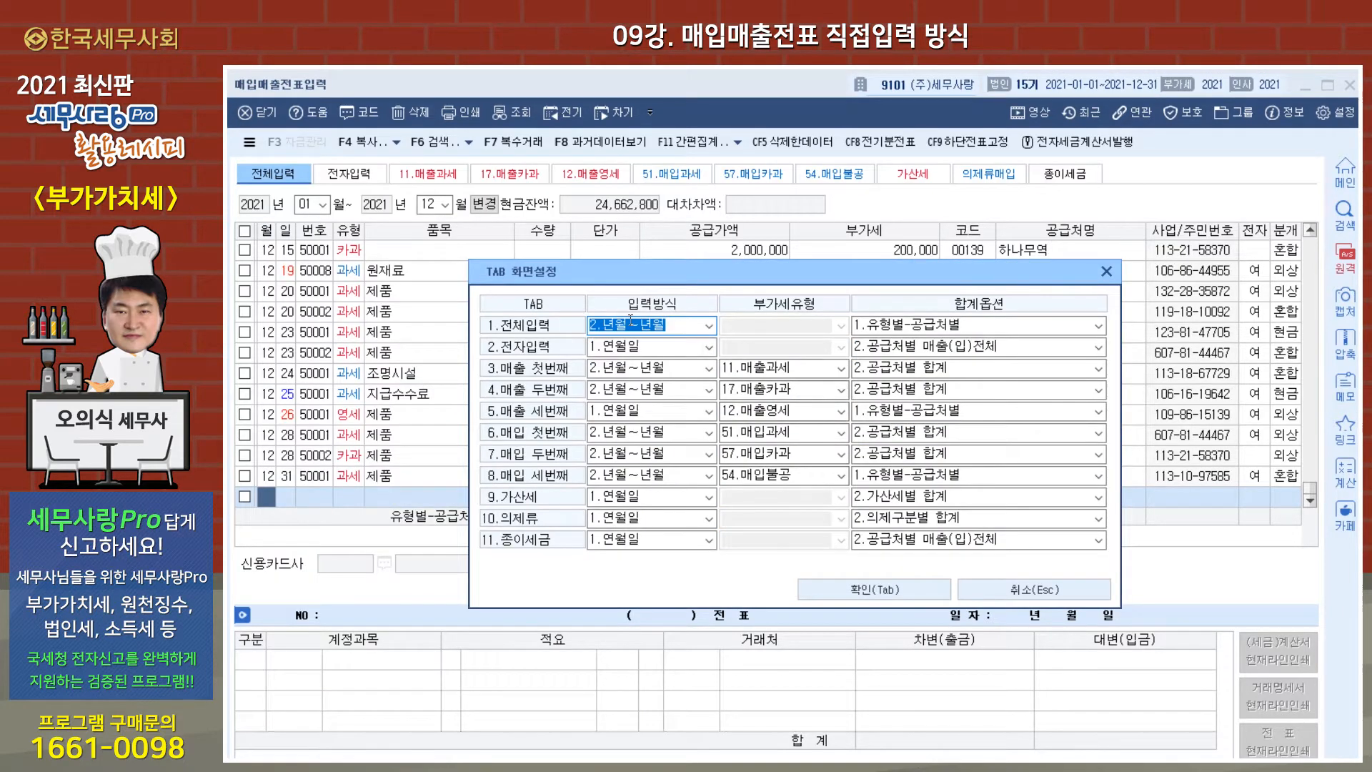
{"action": "left_click", "coordinate": [609, 370]}
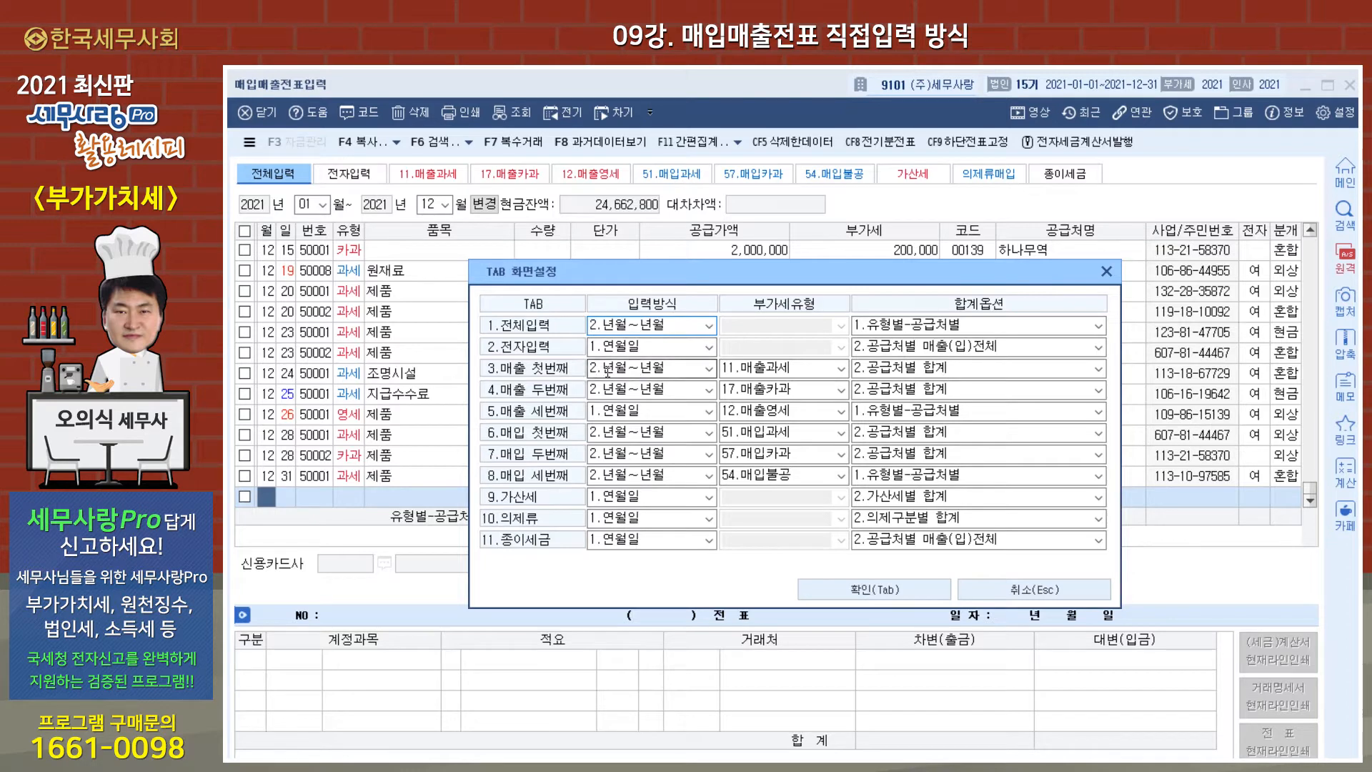
{"action": "left_click", "coordinate": [609, 391]}
{"action": "left_click", "coordinate": [620, 413]}
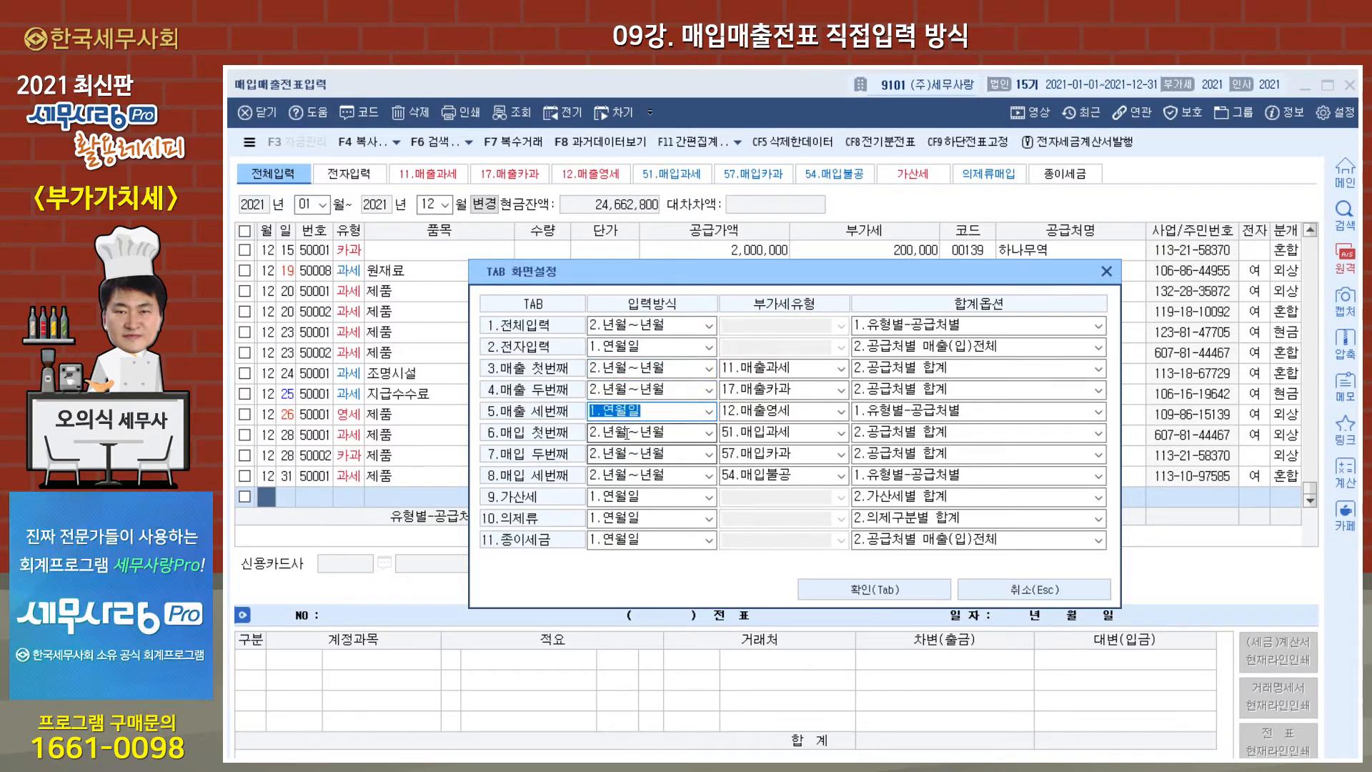
{"action": "left_click", "coordinate": [616, 432]}
{"action": "left_click", "coordinate": [618, 453]}
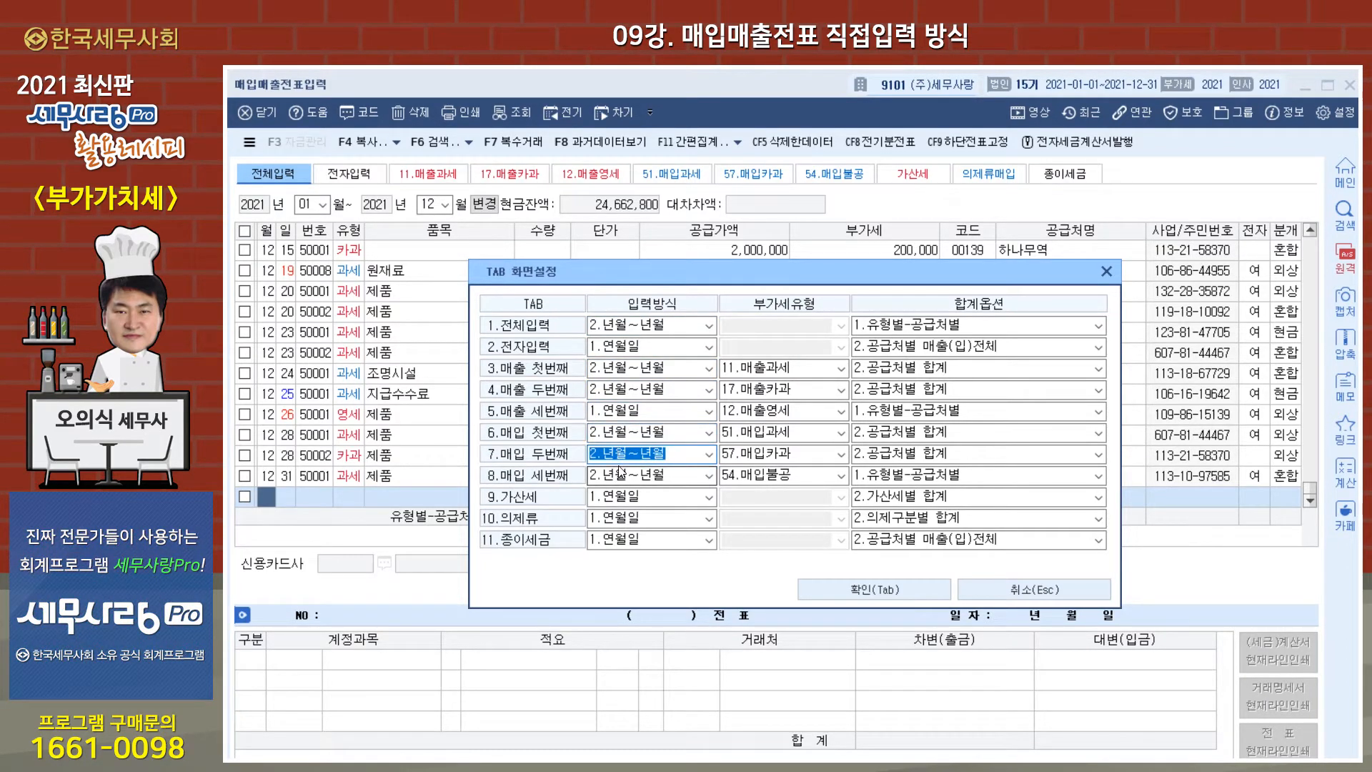
{"action": "left_click", "coordinate": [802, 368]}
{"action": "left_click", "coordinate": [782, 391]}
{"action": "left_click", "coordinate": [776, 411]}
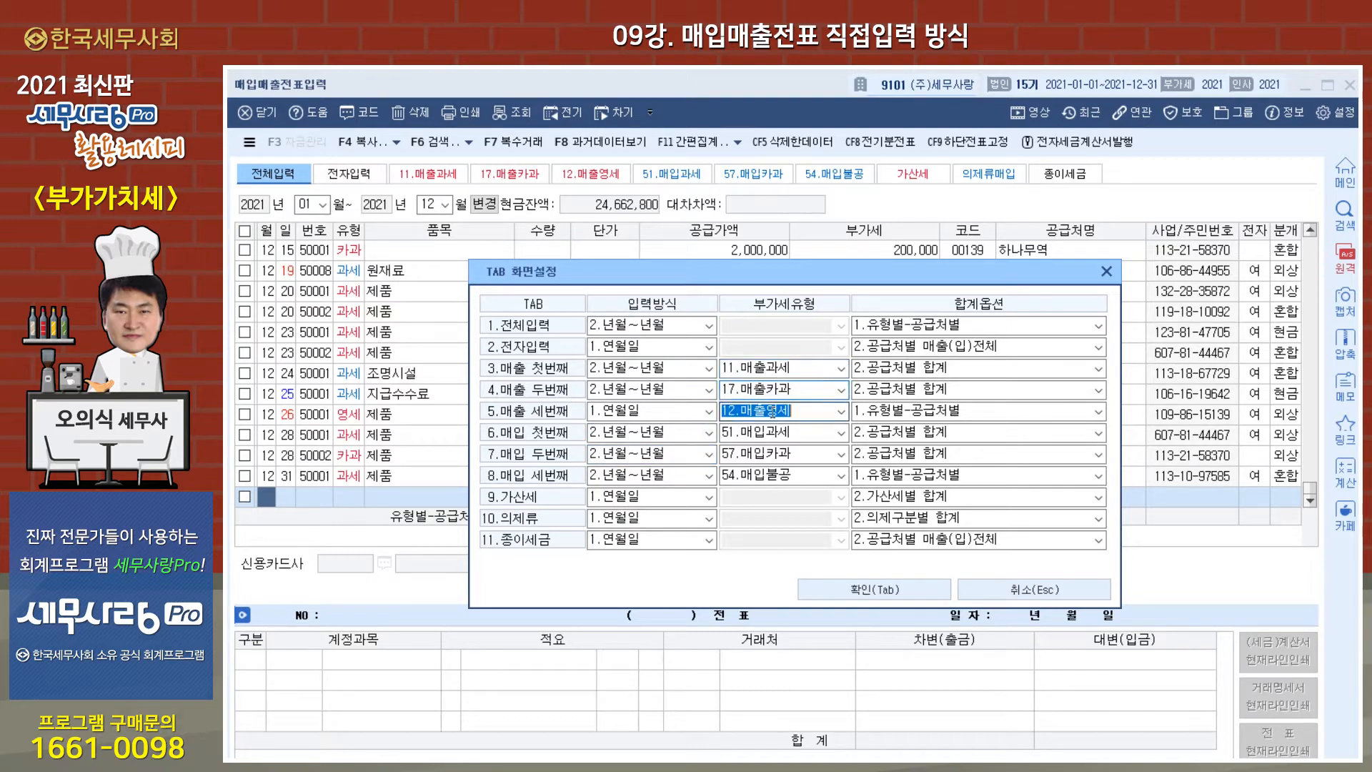
{"action": "left_click", "coordinate": [774, 433]}
{"action": "left_click", "coordinate": [772, 454]}
{"action": "left_click", "coordinate": [771, 475]}
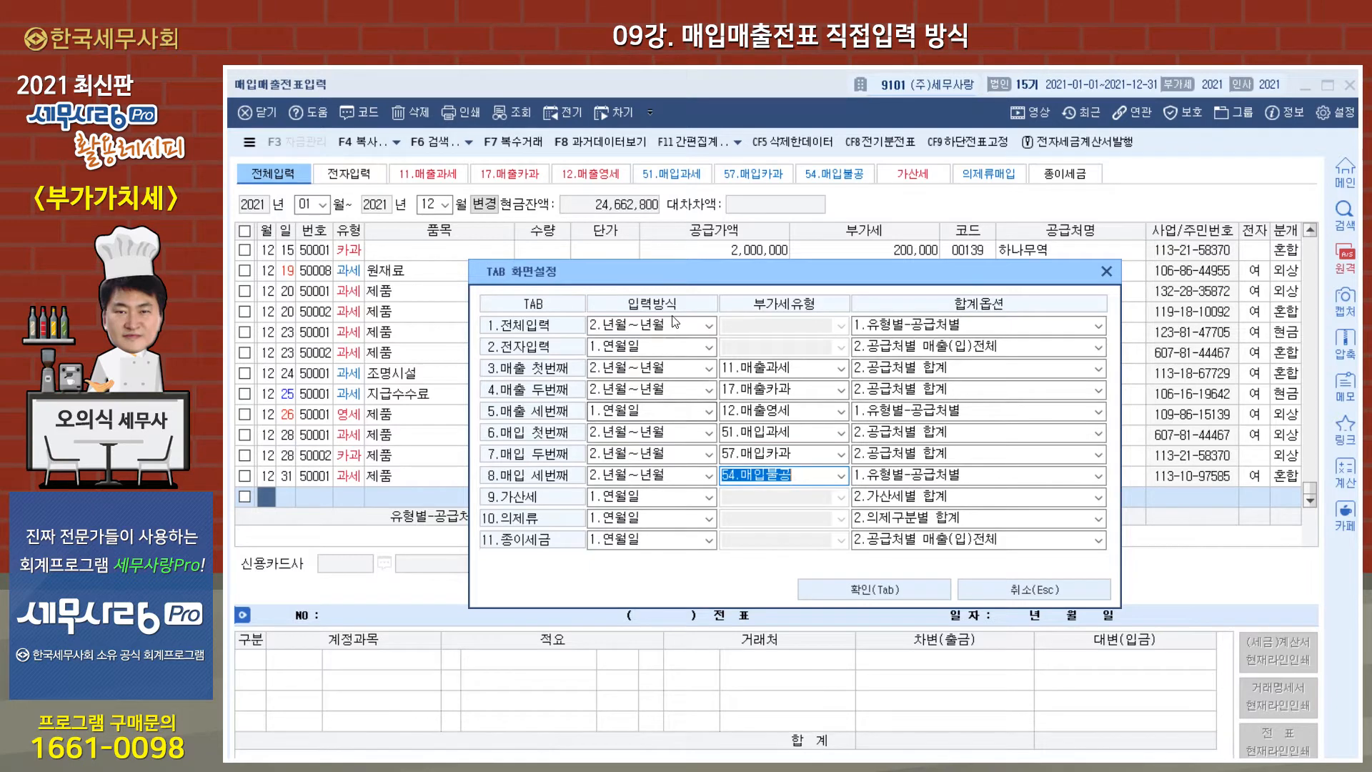
- Set the third sales tab's entry method to 2.년월~년월 and close the settings
{"action": "left_click", "coordinate": [640, 411]}
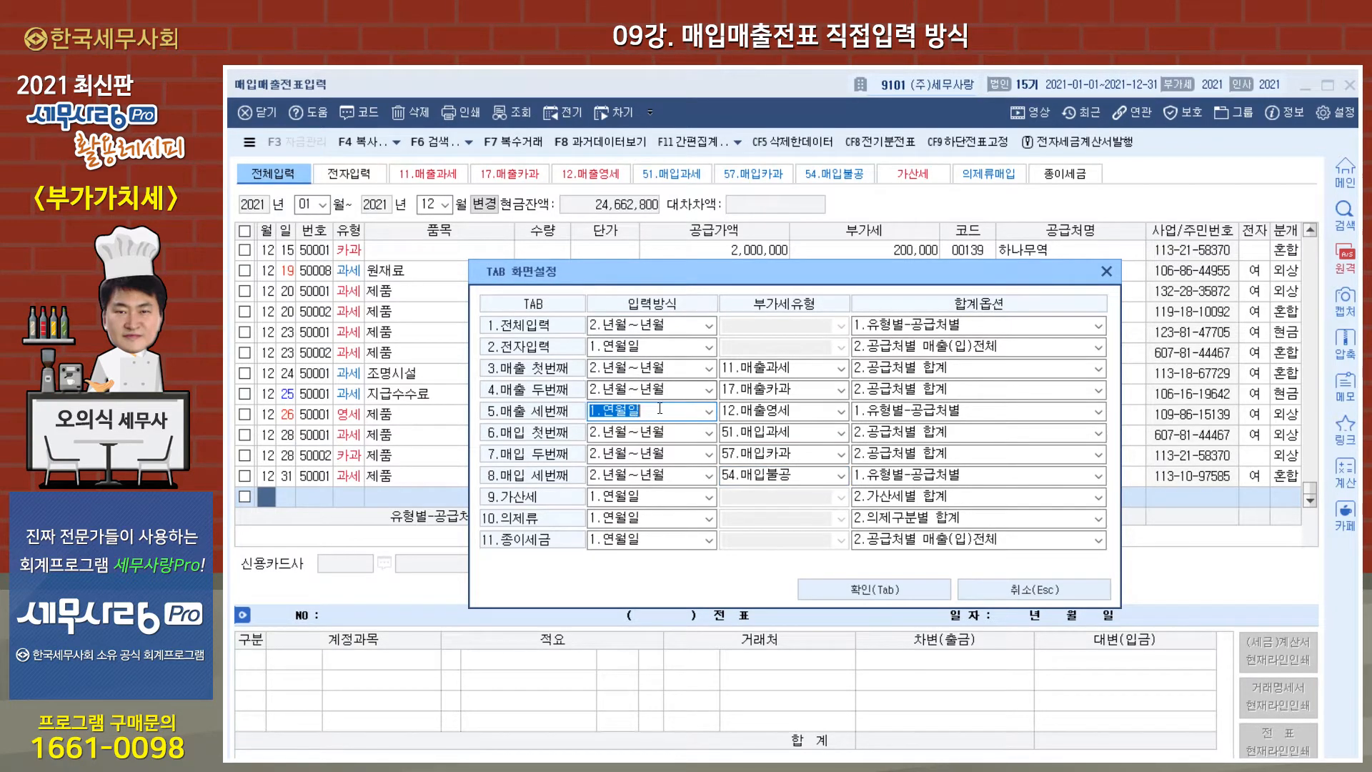
{"action": "left_click", "coordinate": [709, 413]}
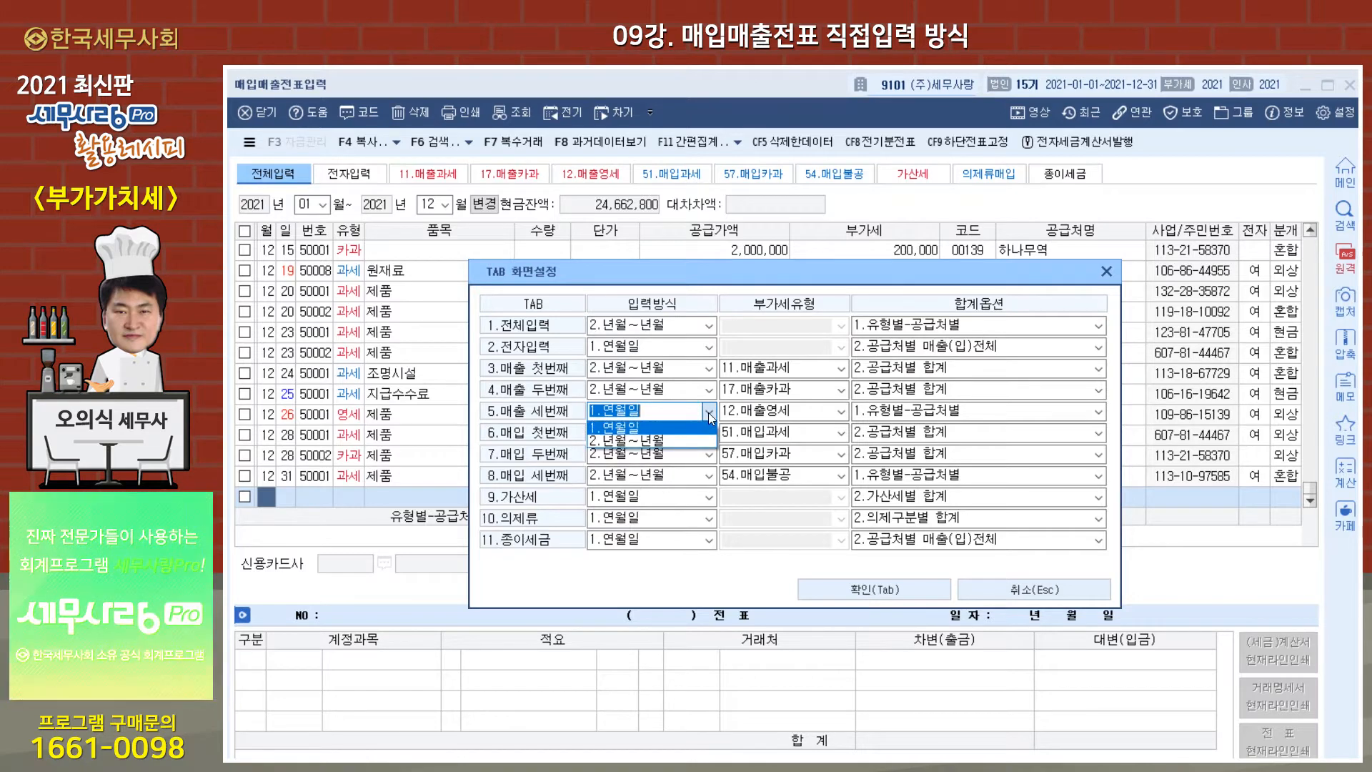
{"action": "left_click", "coordinate": [704, 439]}
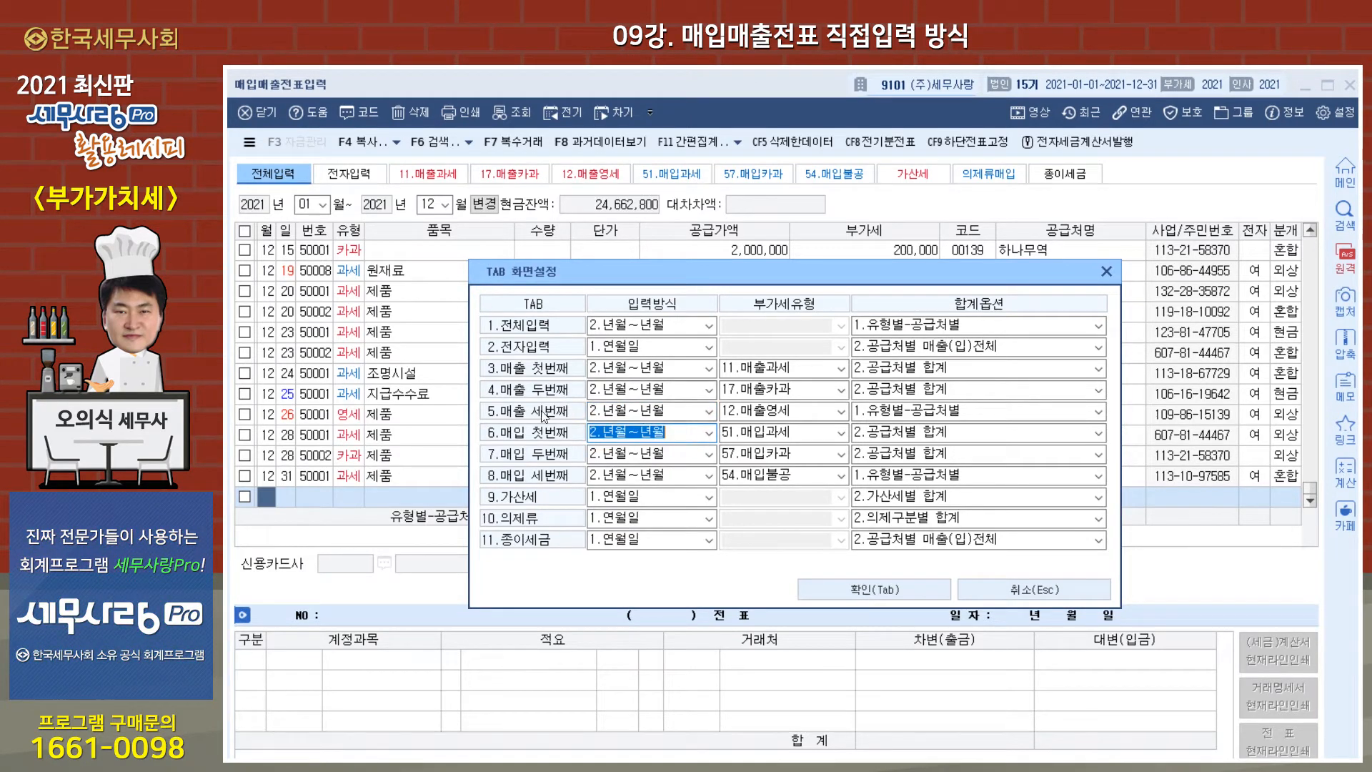
{"action": "left_click", "coordinate": [784, 412]}
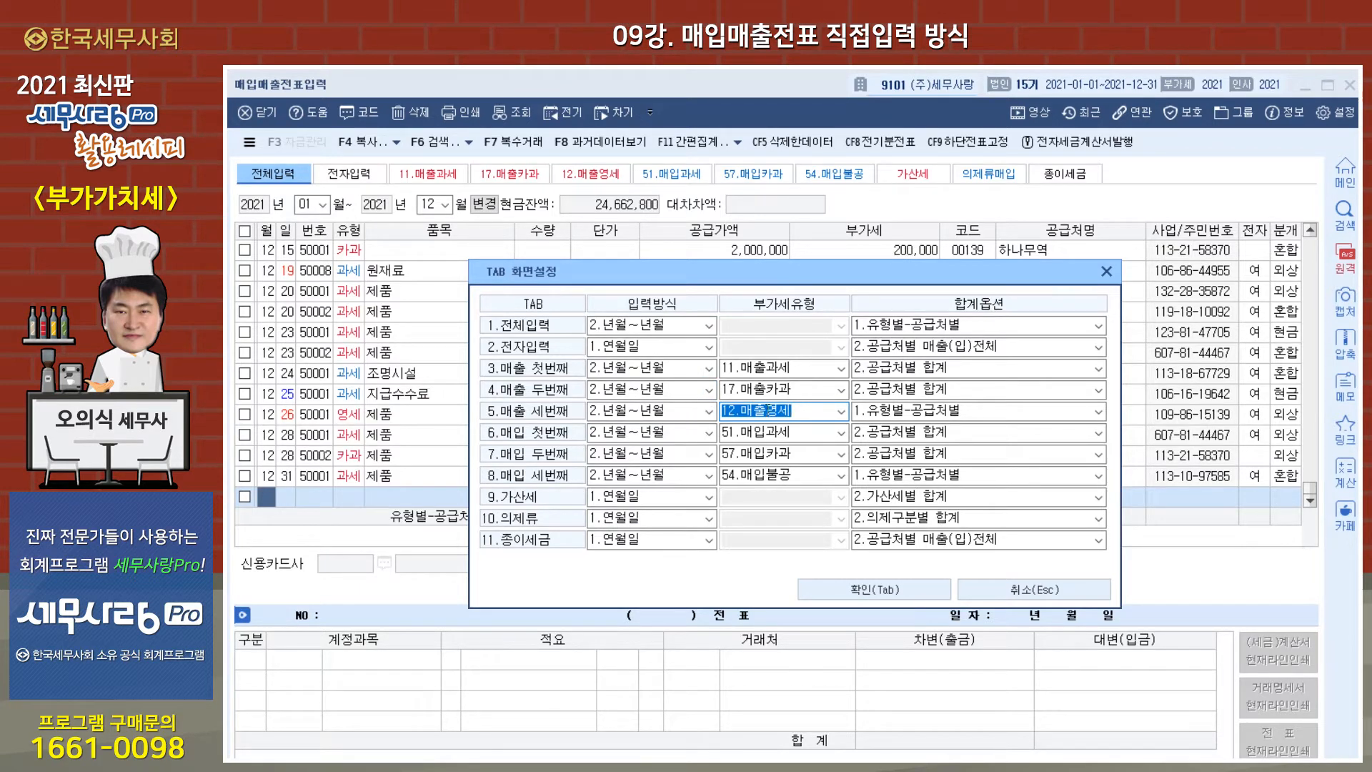
{"action": "left_click", "coordinate": [1106, 271]}
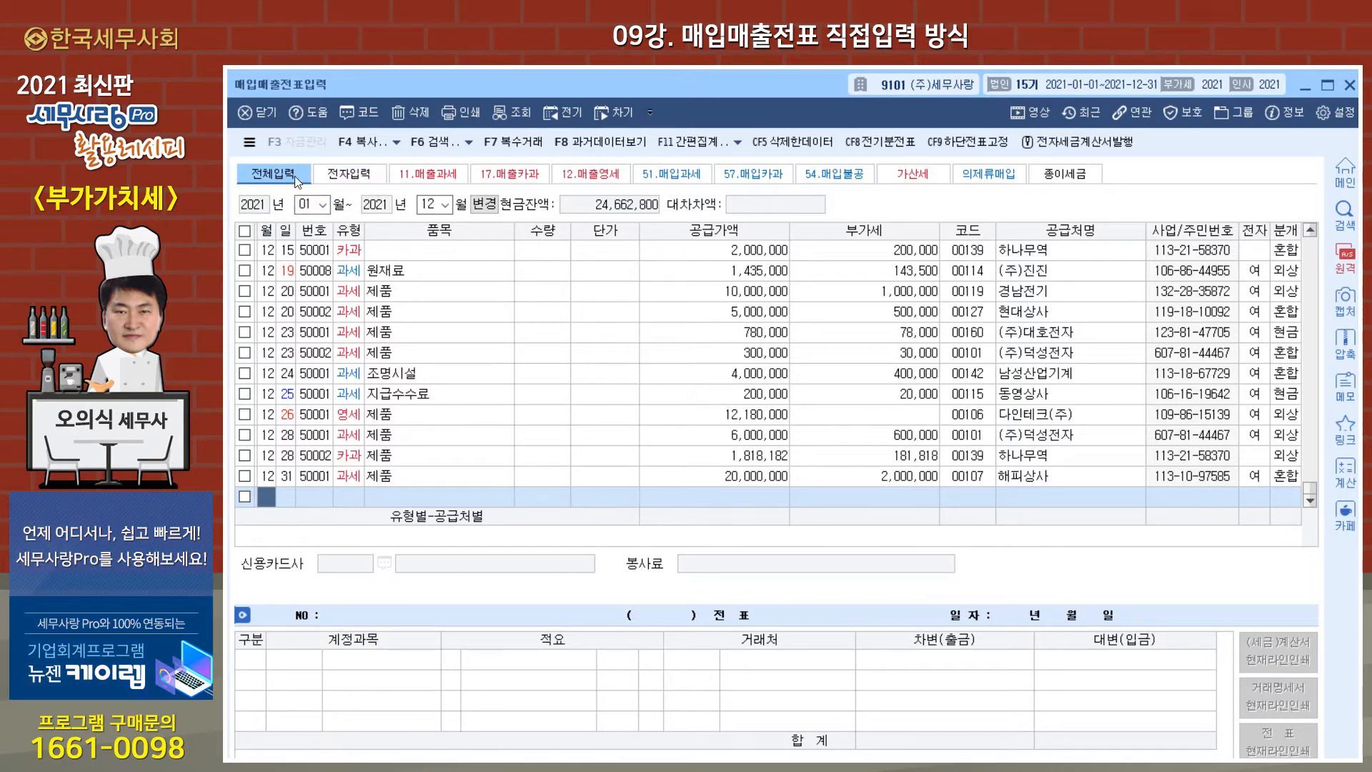
- Switch to single month-and-day entry and list January's vouchers, trying day 2
{"action": "left_click", "coordinate": [321, 206]}
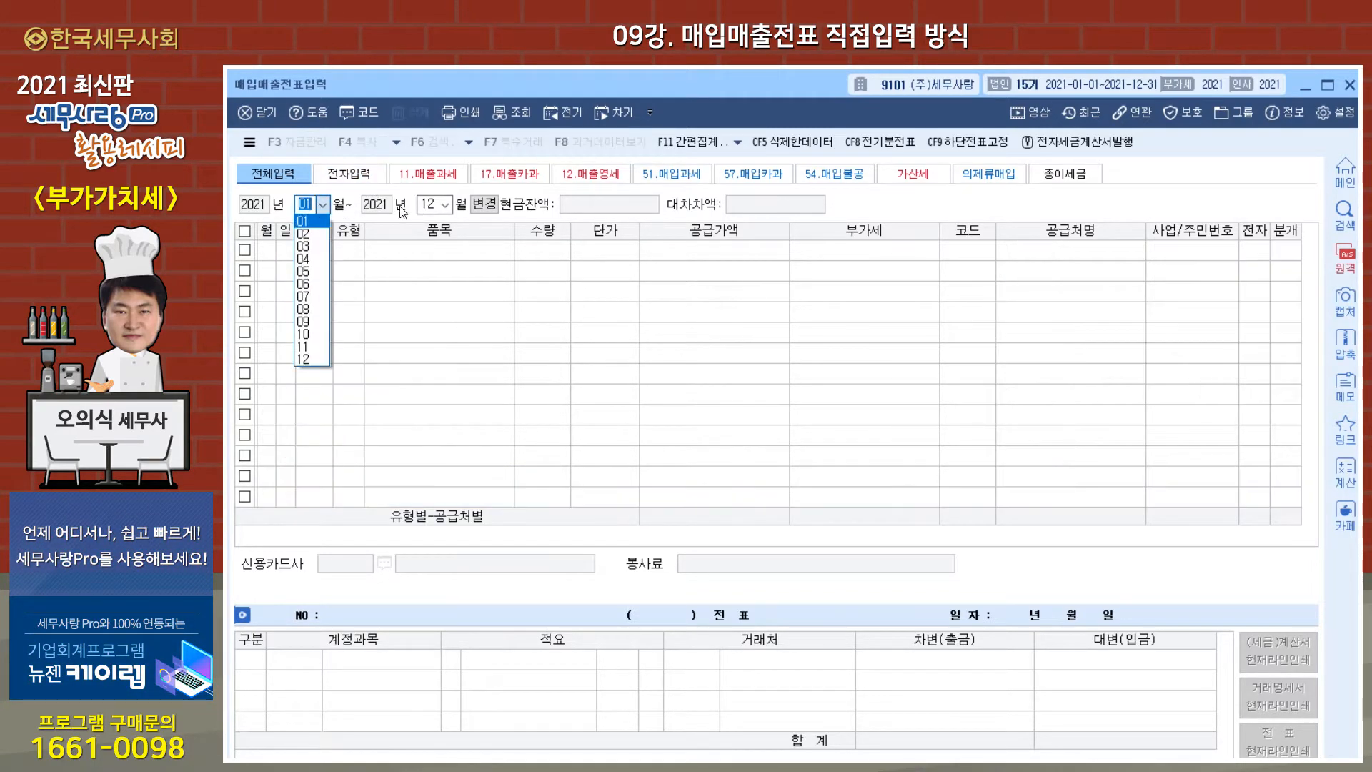
{"action": "left_click", "coordinate": [447, 206]}
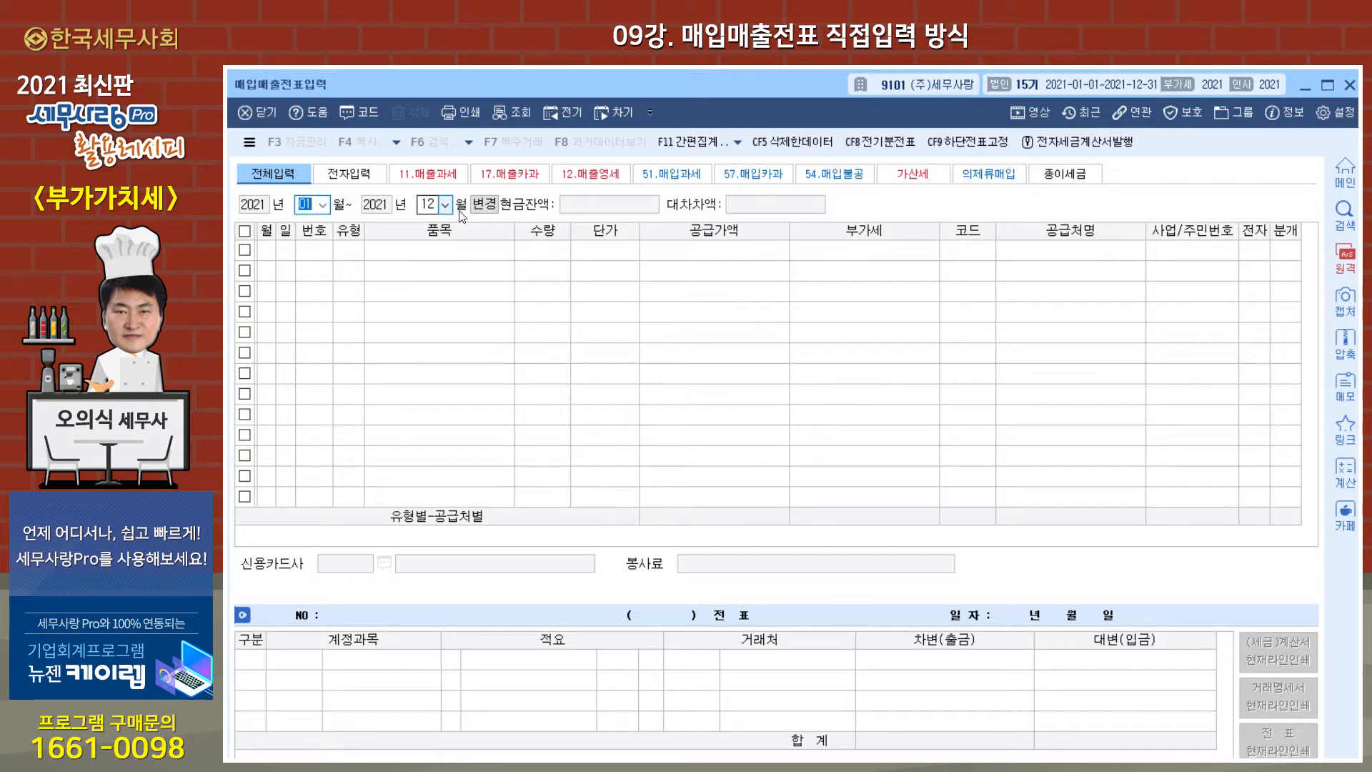
{"action": "left_click", "coordinate": [486, 206]}
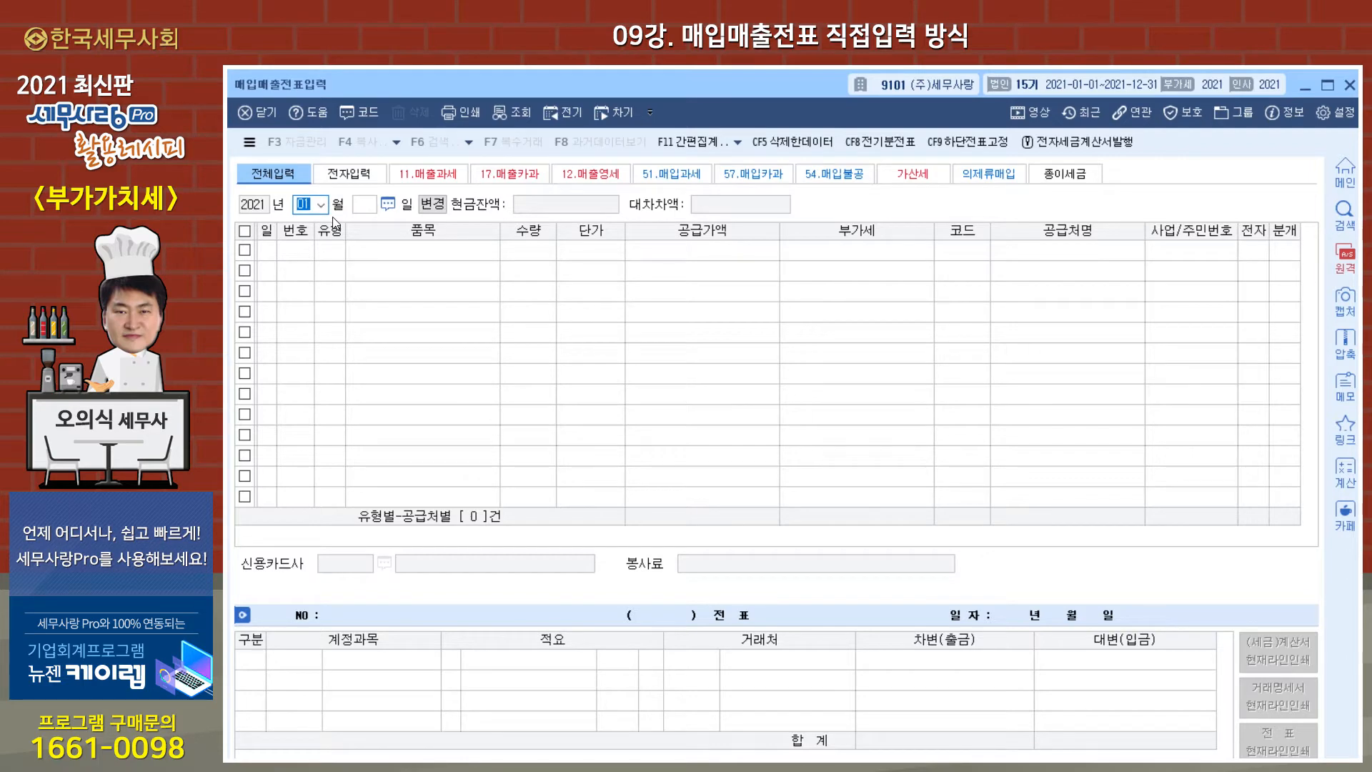
{"action": "left_click", "coordinate": [327, 209]}
{"action": "left_click", "coordinate": [312, 223]}
{"action": "type", "text": "2"}
{"action": "key", "text": "Return"}
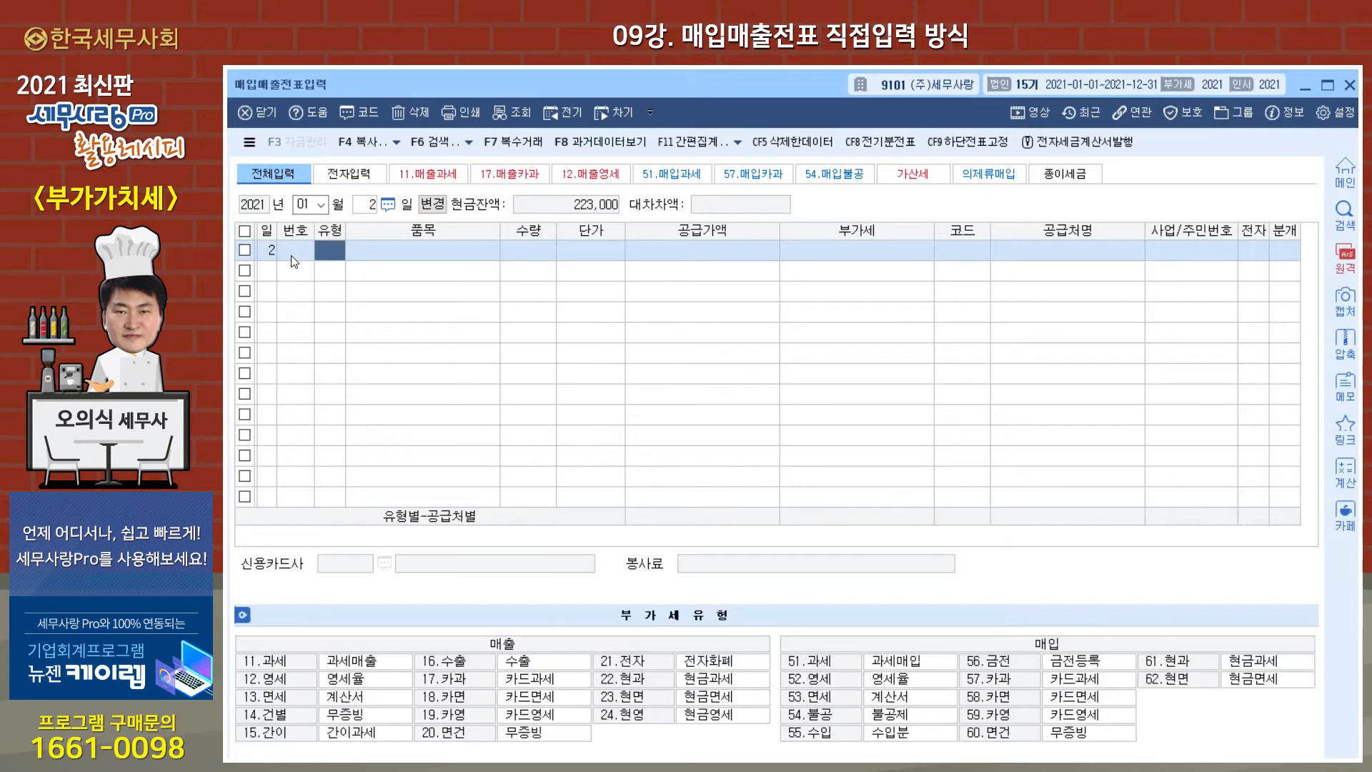
{"action": "left_click", "coordinate": [368, 212]}
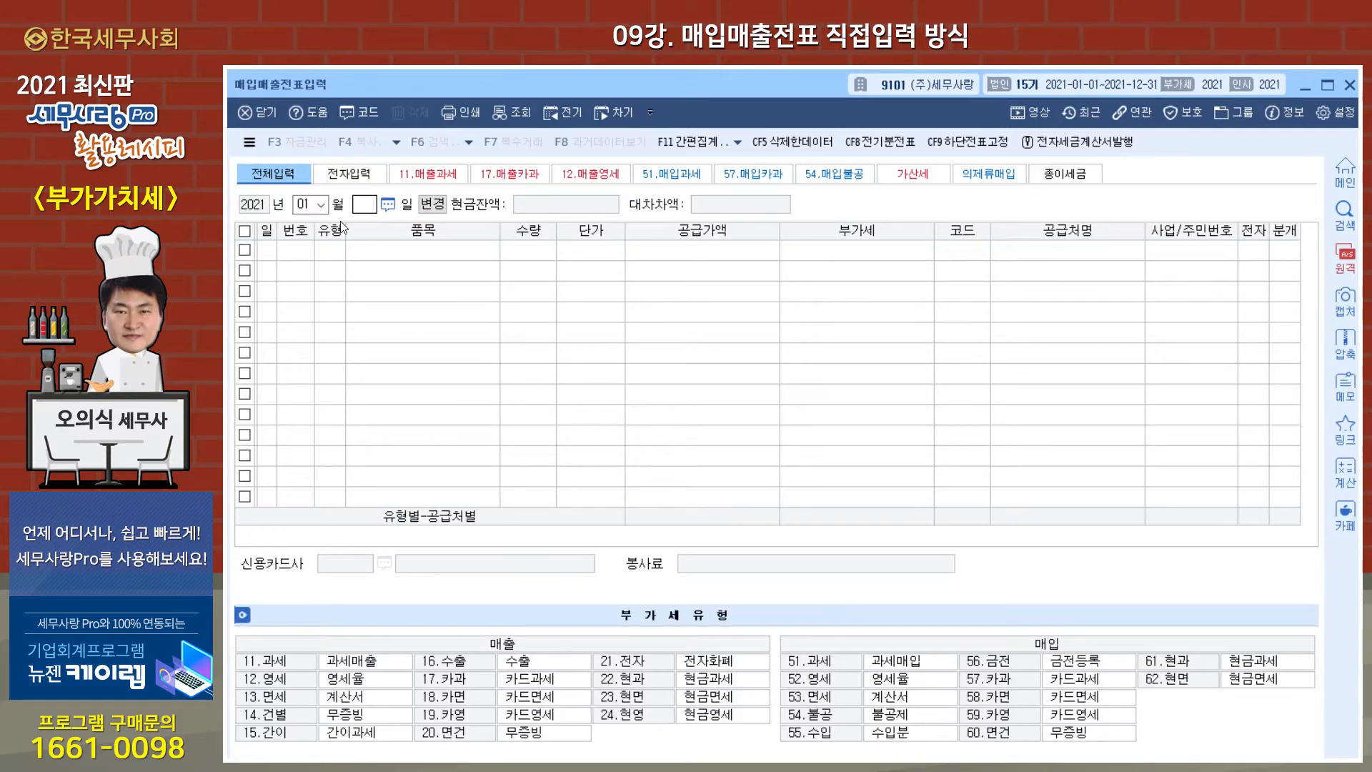
{"action": "key", "text": "Return"}
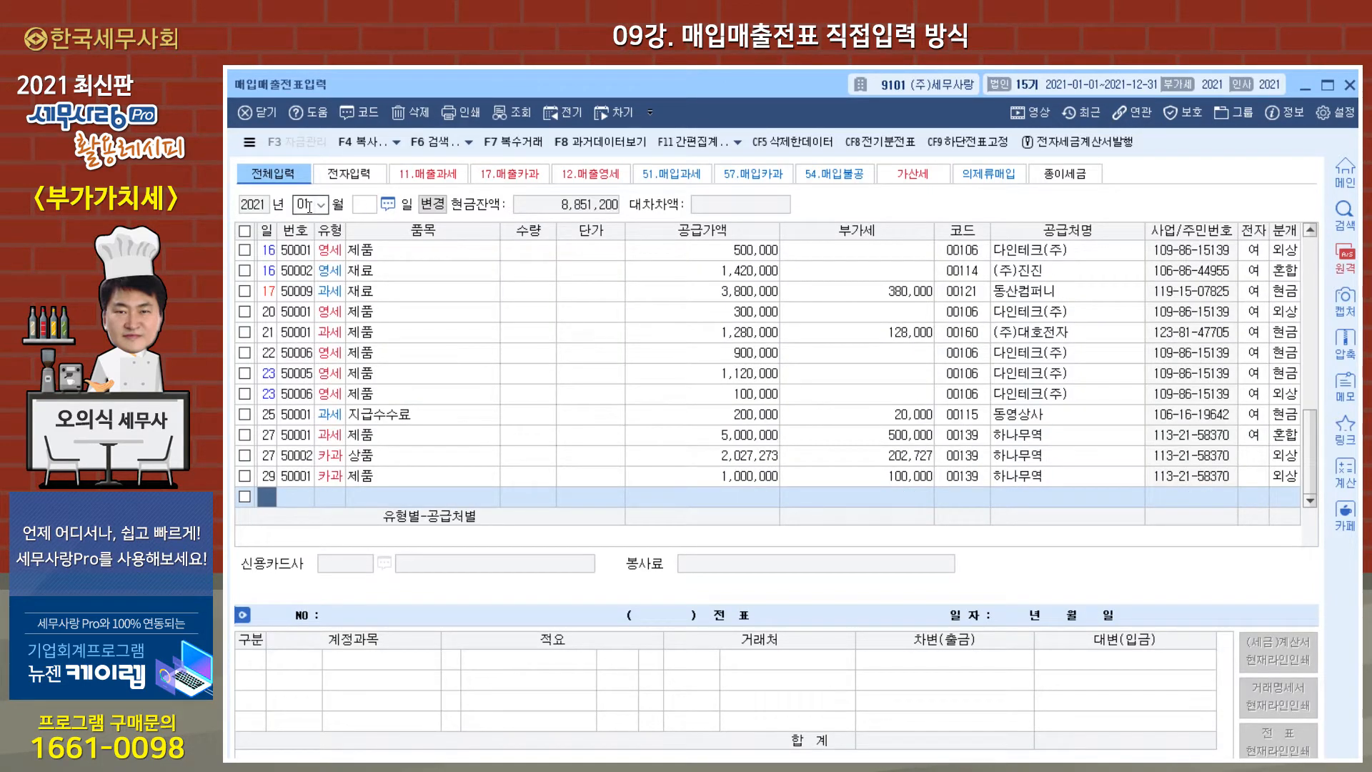
- Switch the date filter to a month range ending in December
{"action": "left_click", "coordinate": [444, 204]}
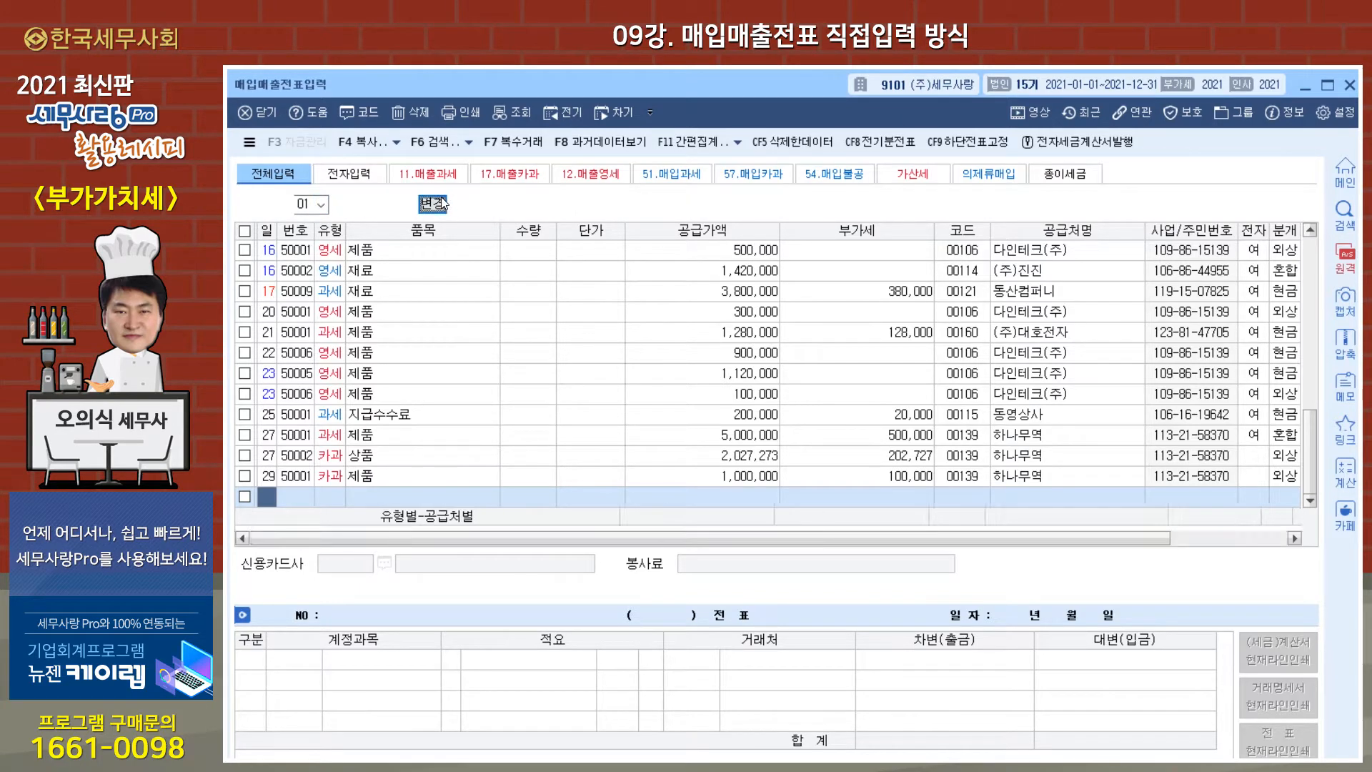
{"action": "left_click", "coordinate": [431, 205]}
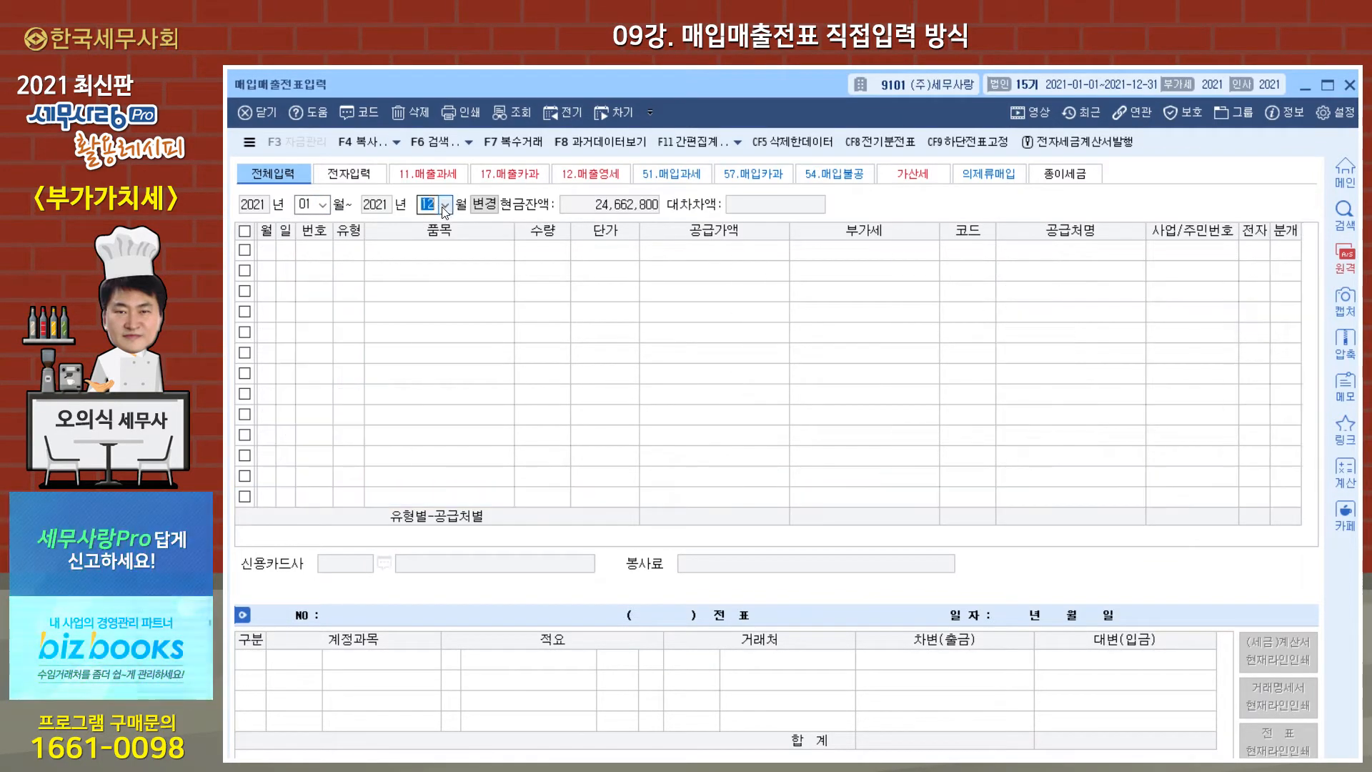
{"action": "left_click", "coordinate": [445, 205]}
{"action": "left_click", "coordinate": [433, 365]}
{"action": "left_click", "coordinate": [484, 204]}
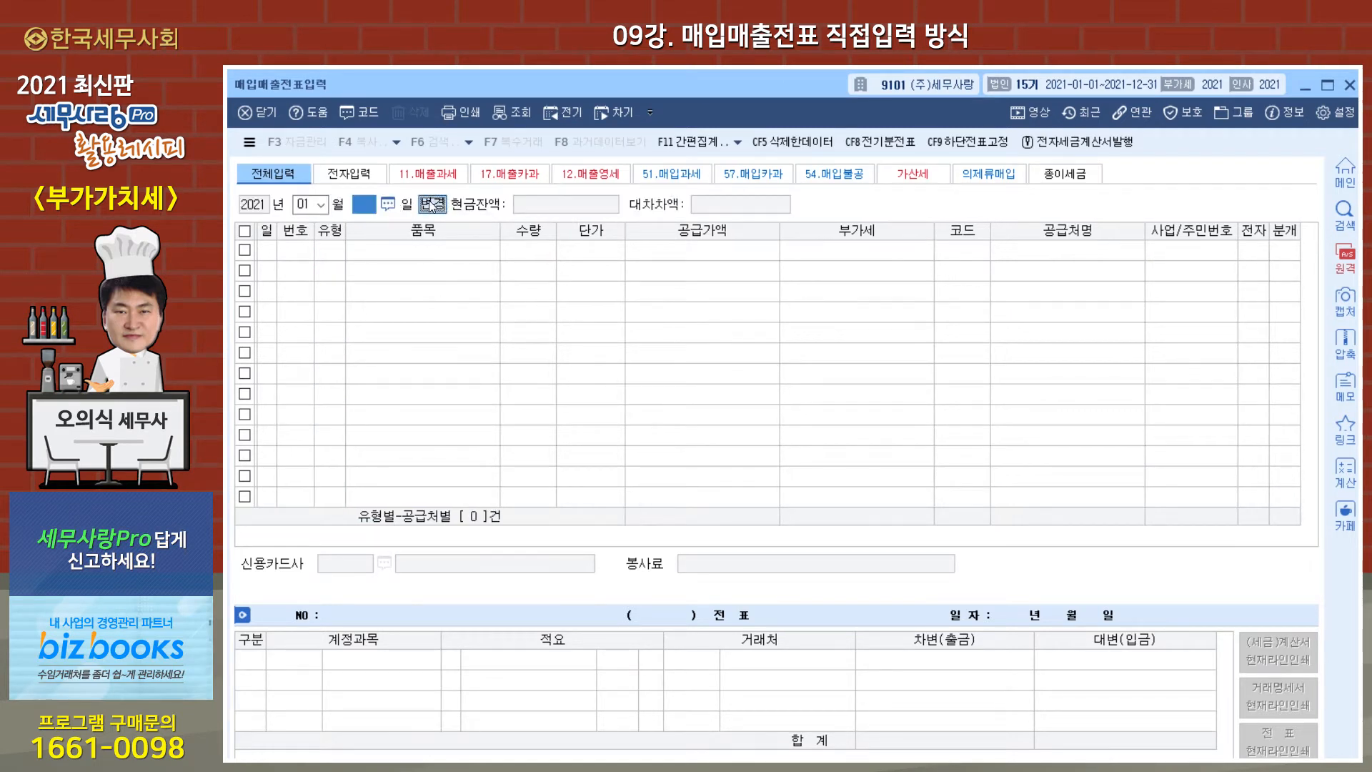
{"action": "left_click", "coordinate": [431, 205]}
{"action": "left_click", "coordinate": [446, 205]}
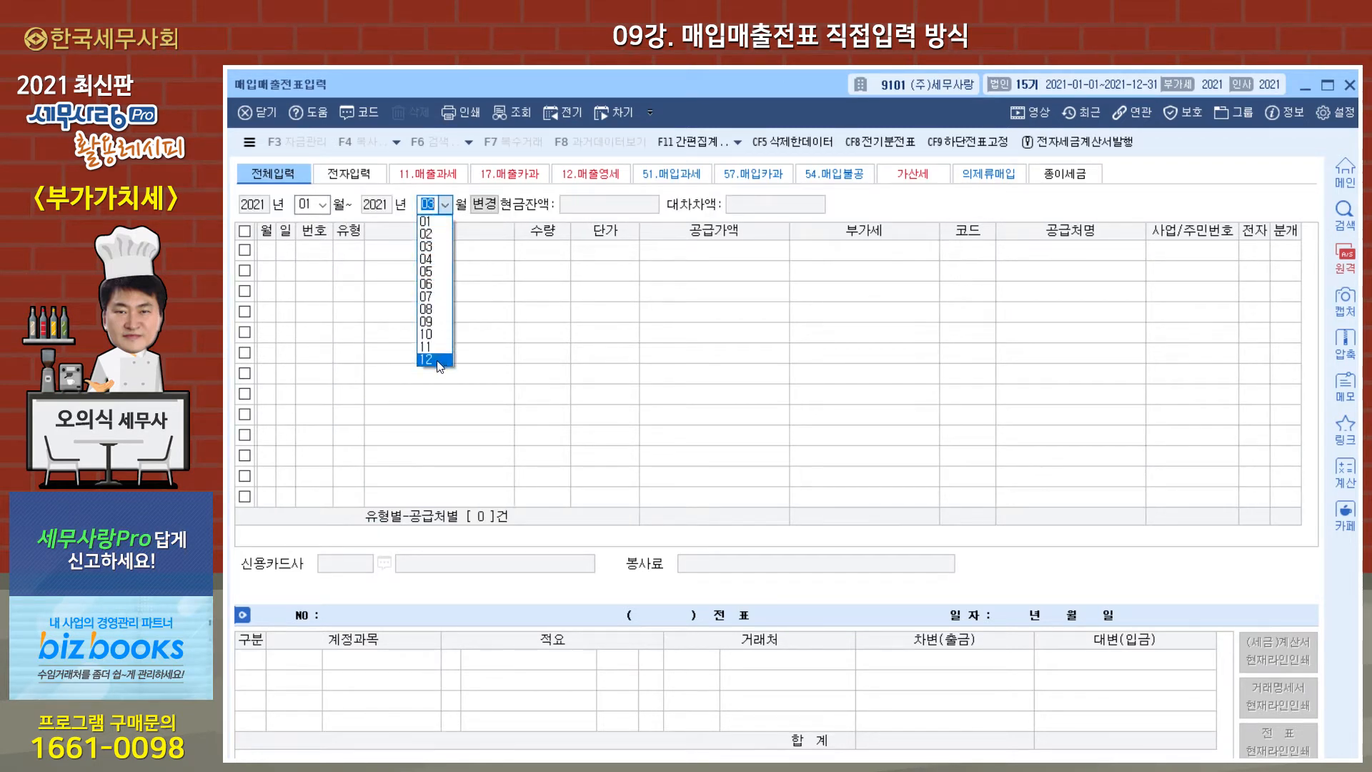
{"action": "left_click", "coordinate": [439, 361]}
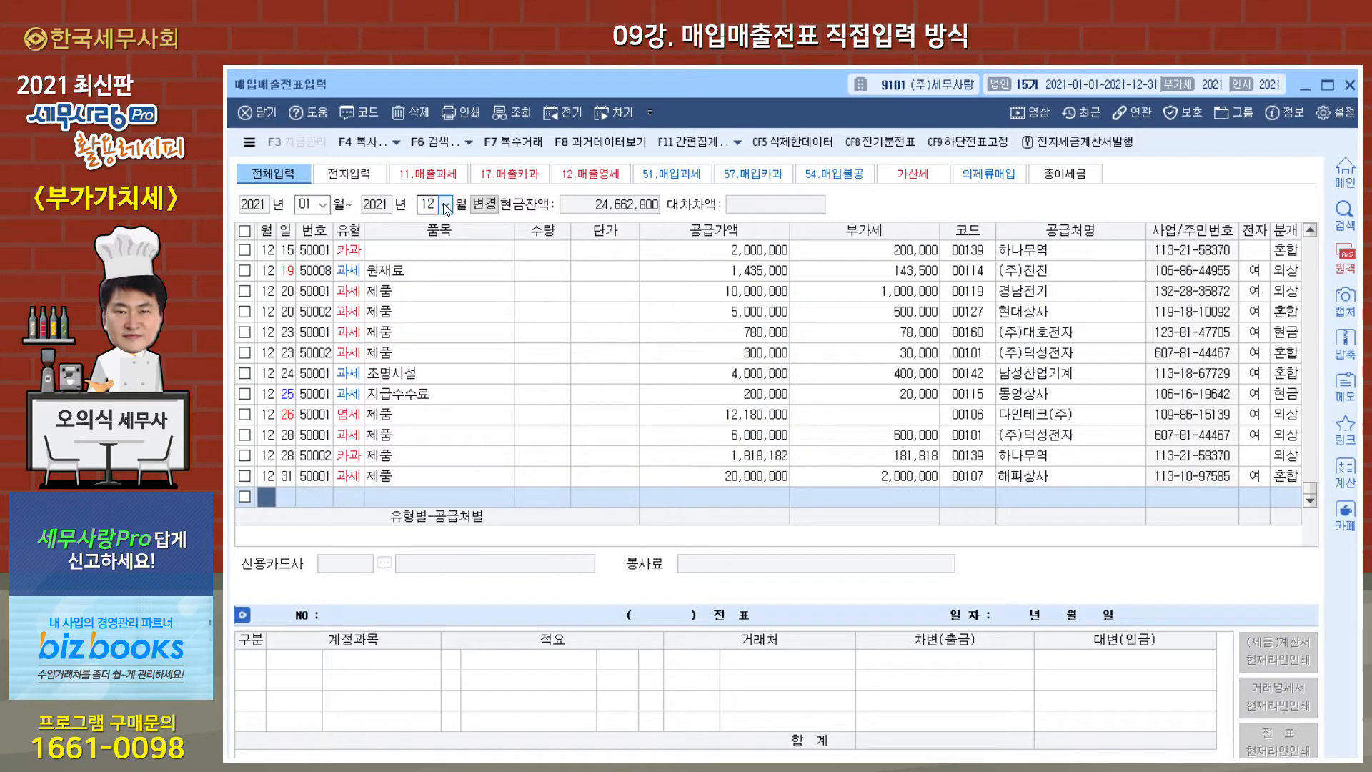
- Set the month range to start in 07 and end in 09
{"action": "left_click", "coordinate": [444, 205]}
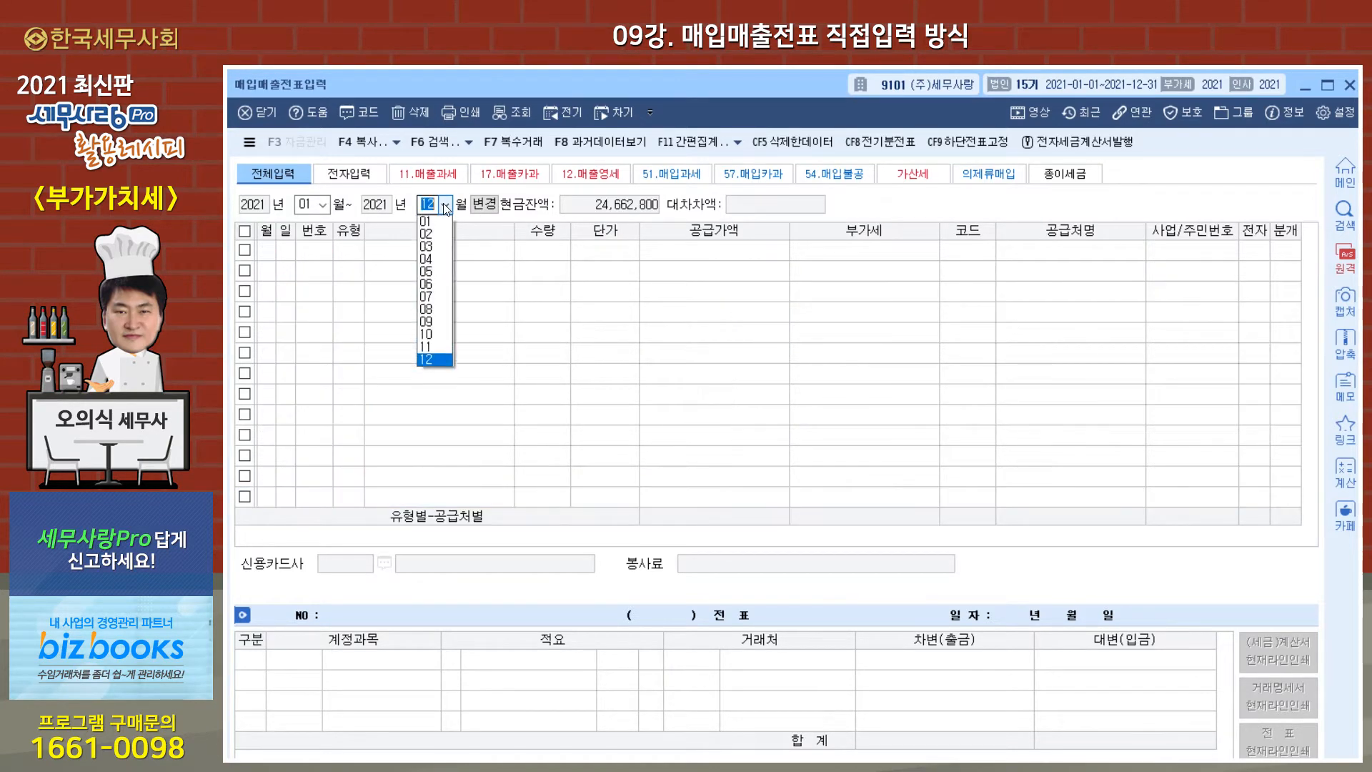
{"action": "left_click", "coordinate": [440, 251]}
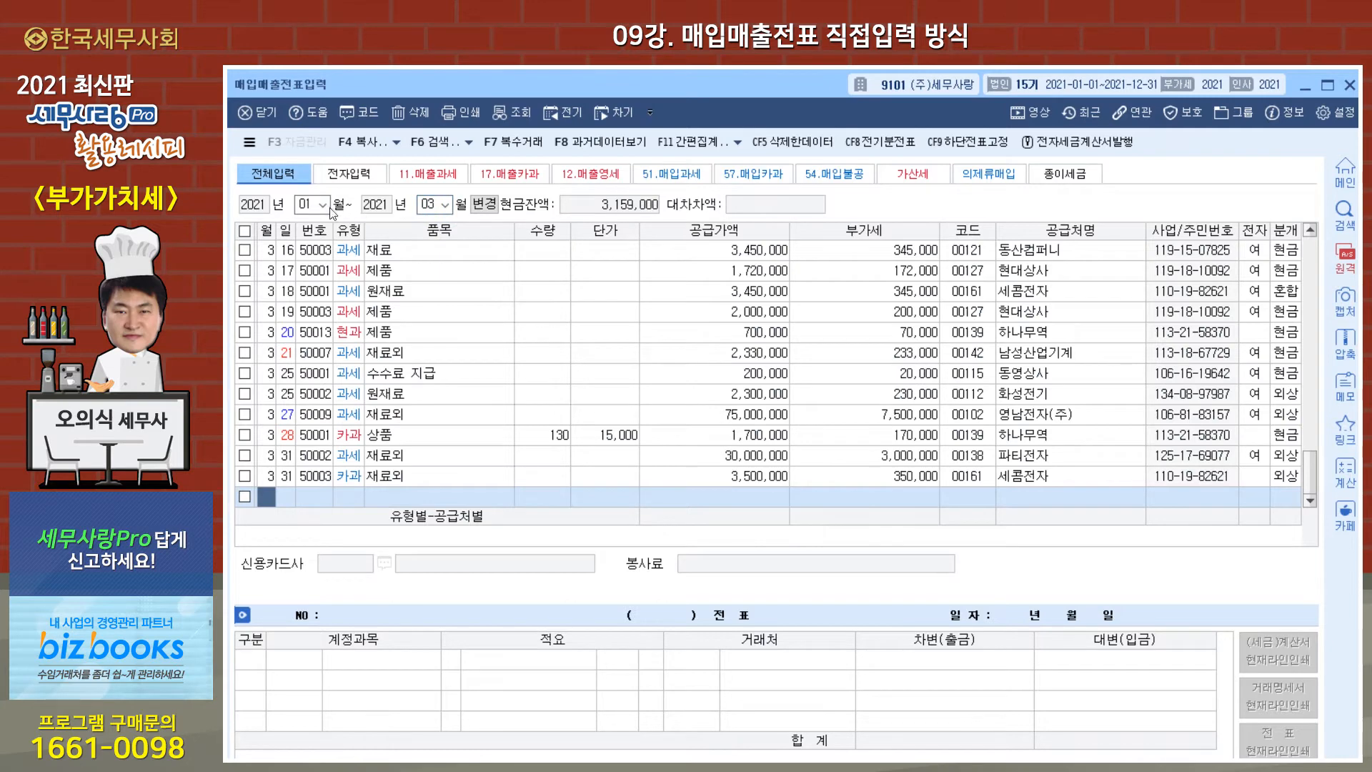
{"action": "left_click", "coordinate": [323, 205]}
{"action": "left_click", "coordinate": [303, 295]}
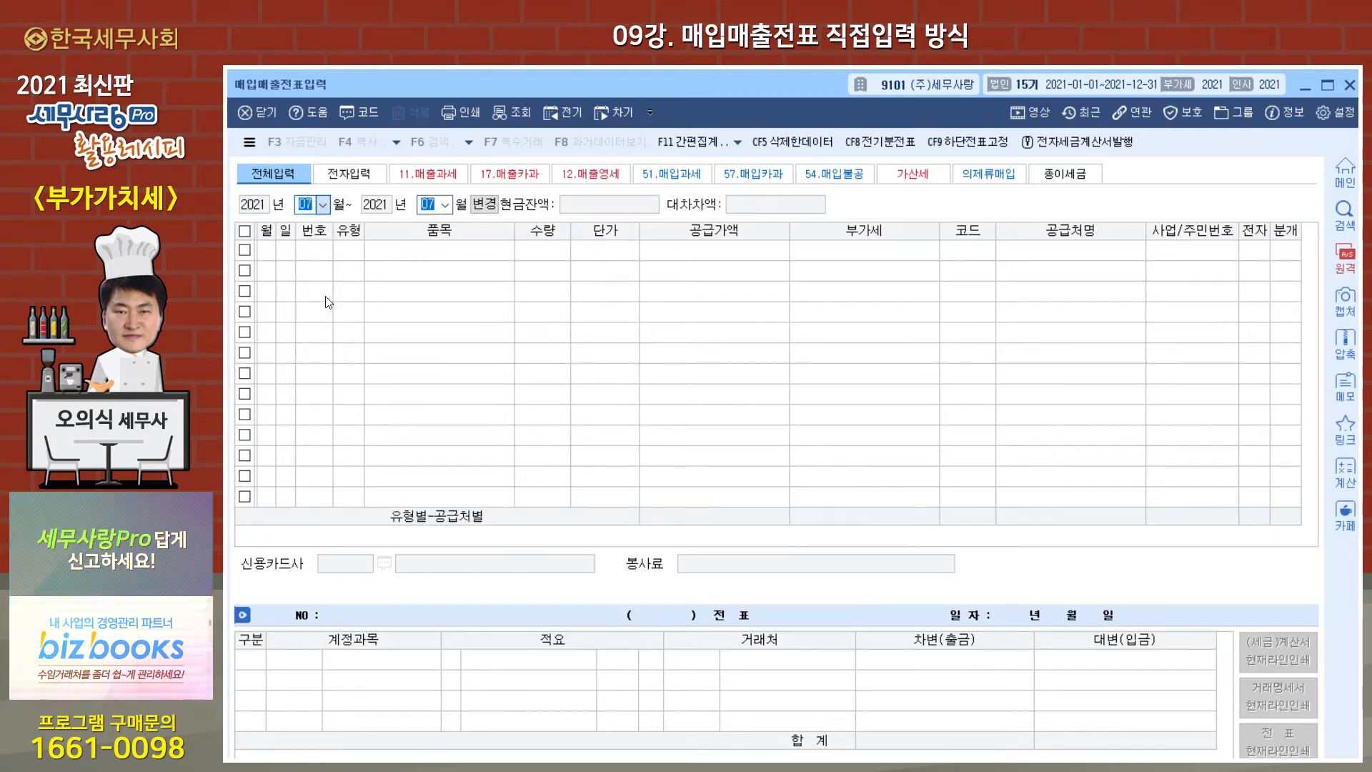
{"action": "left_click", "coordinate": [445, 205]}
{"action": "left_click", "coordinate": [437, 322]}
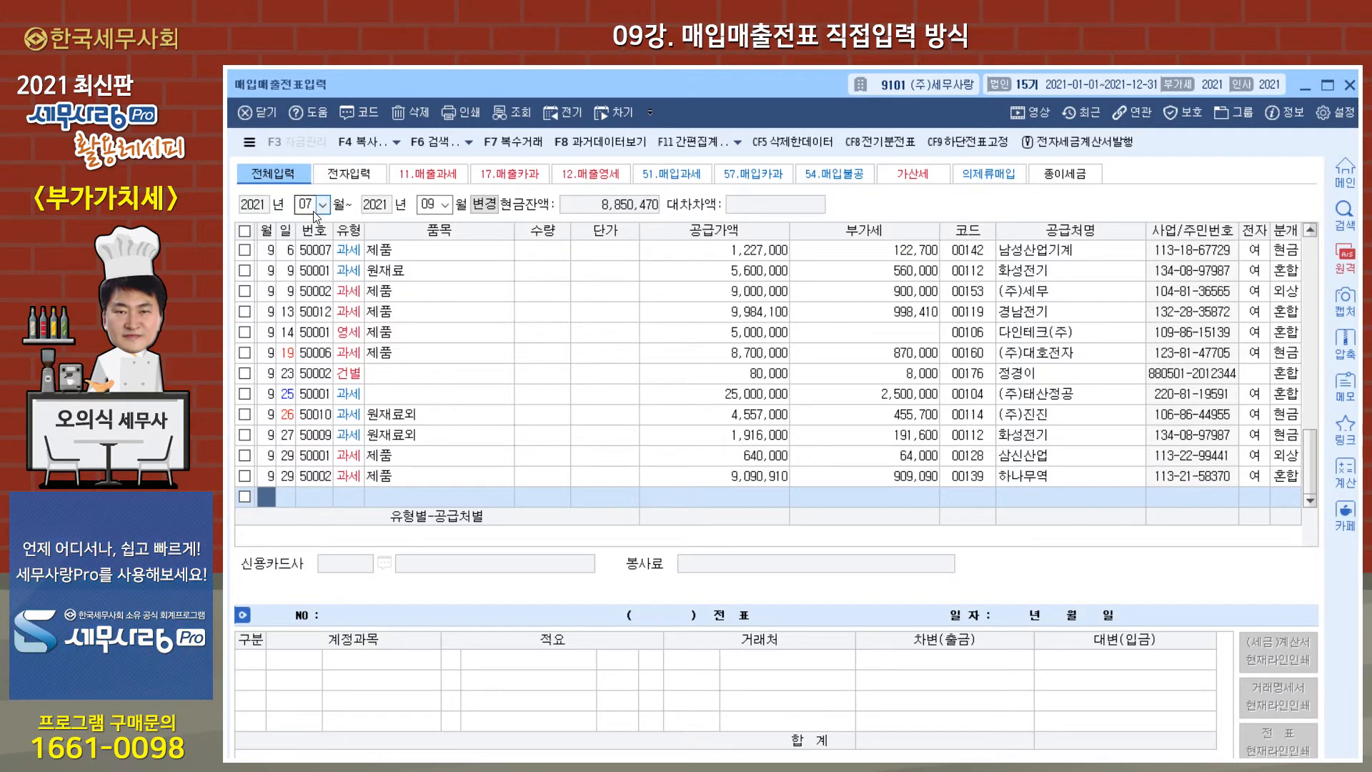
{"action": "left_click", "coordinate": [267, 249]}
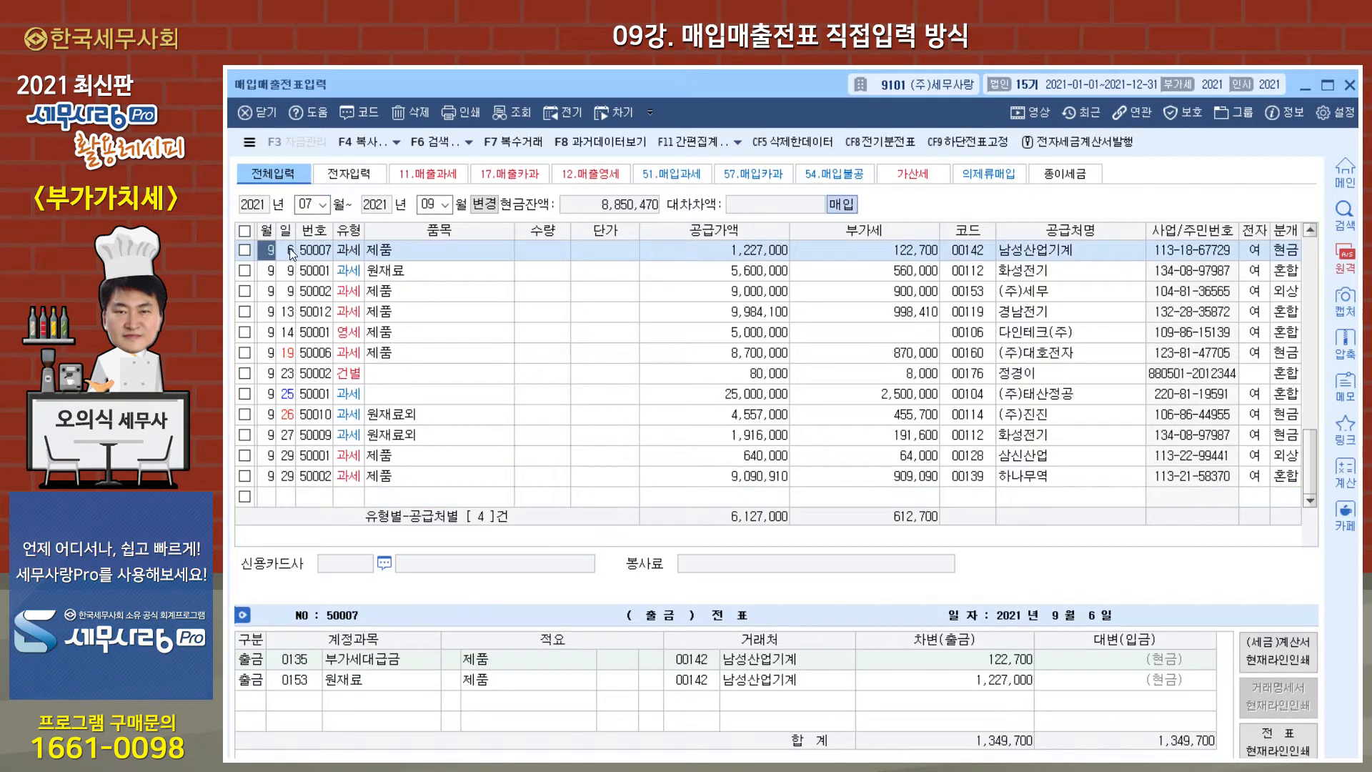
{"action": "left_click", "coordinate": [285, 253]}
{"action": "left_click", "coordinate": [272, 496]}
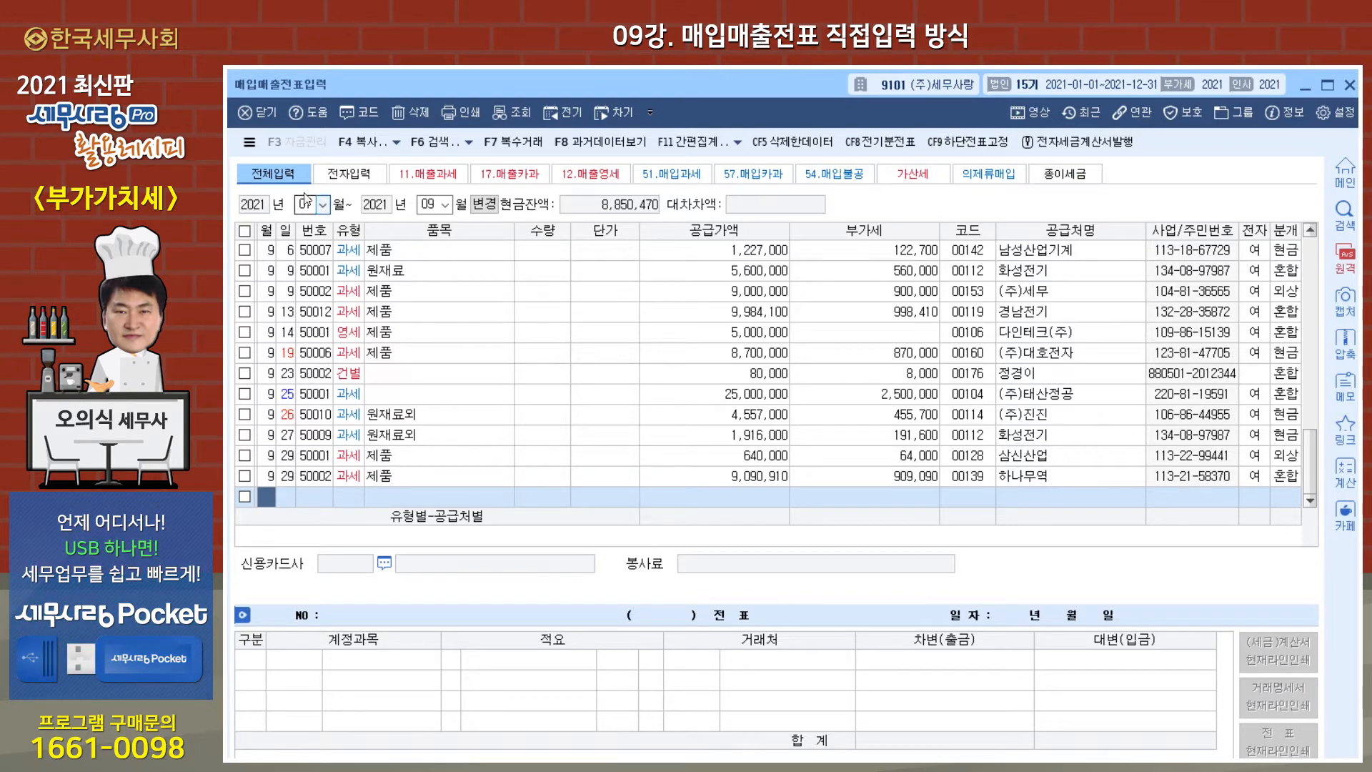
- Select 9/29 voucher 50002 for 하나무역 and step through its 유형, 수량 and 단가 cells
{"action": "left_click", "coordinate": [320, 478]}
{"action": "left_click", "coordinate": [272, 480]}
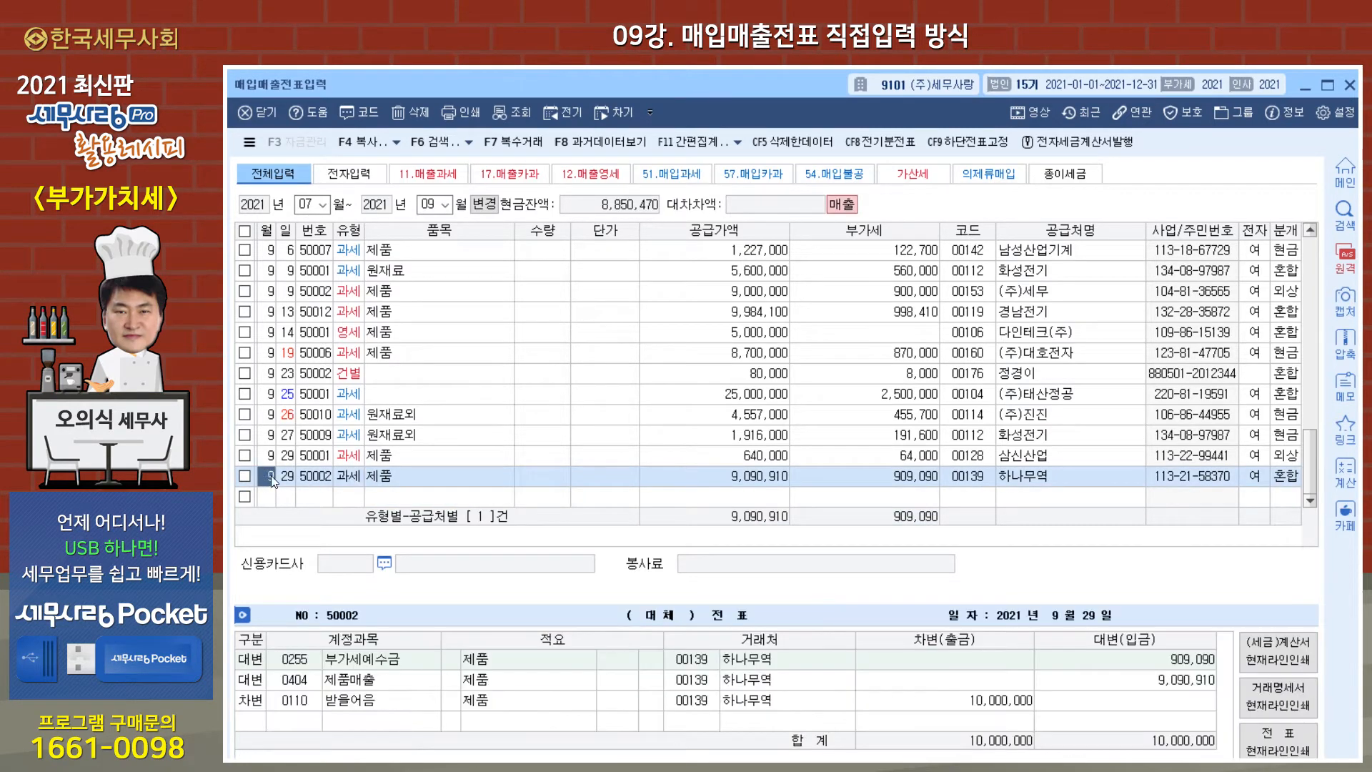
{"action": "key", "text": "Return"}
{"action": "key", "text": "Return"}
{"action": "key", "text": "Return"}
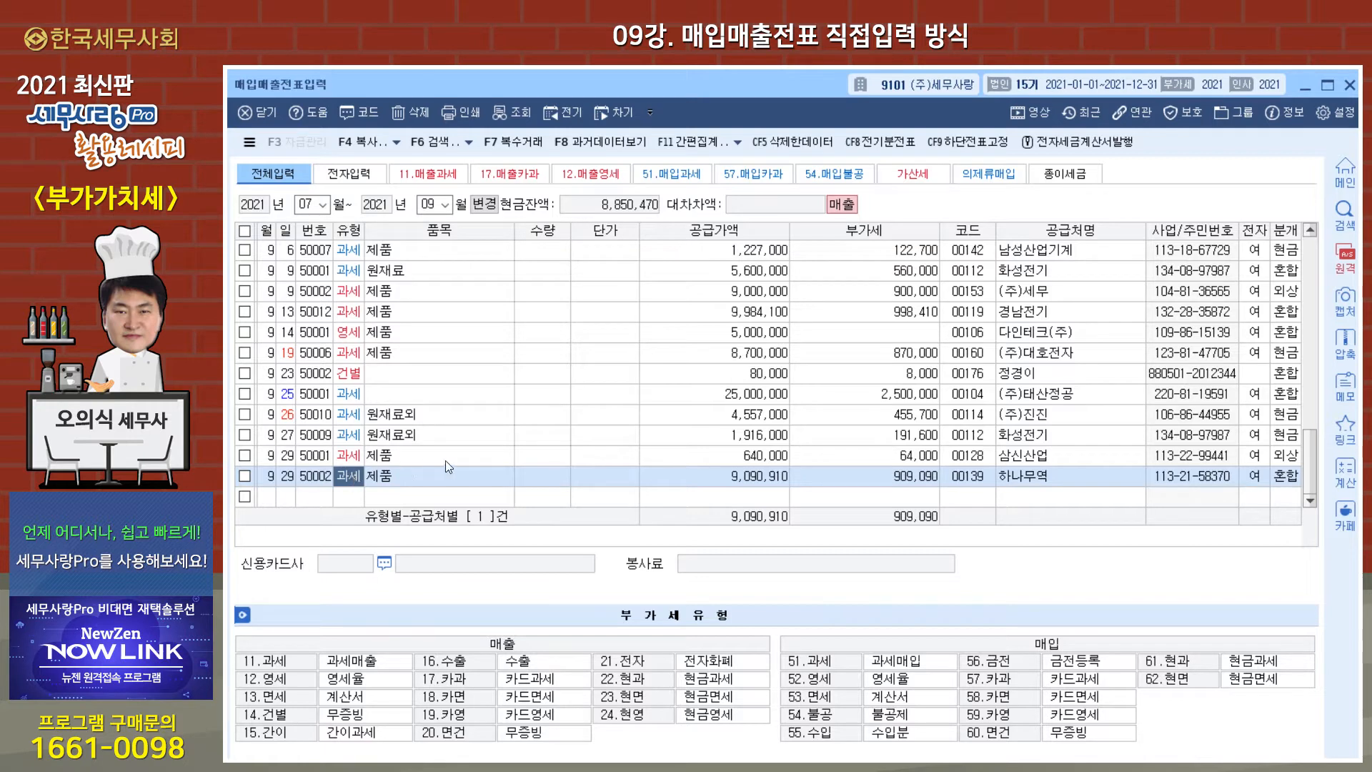
{"action": "left_click", "coordinate": [562, 473]}
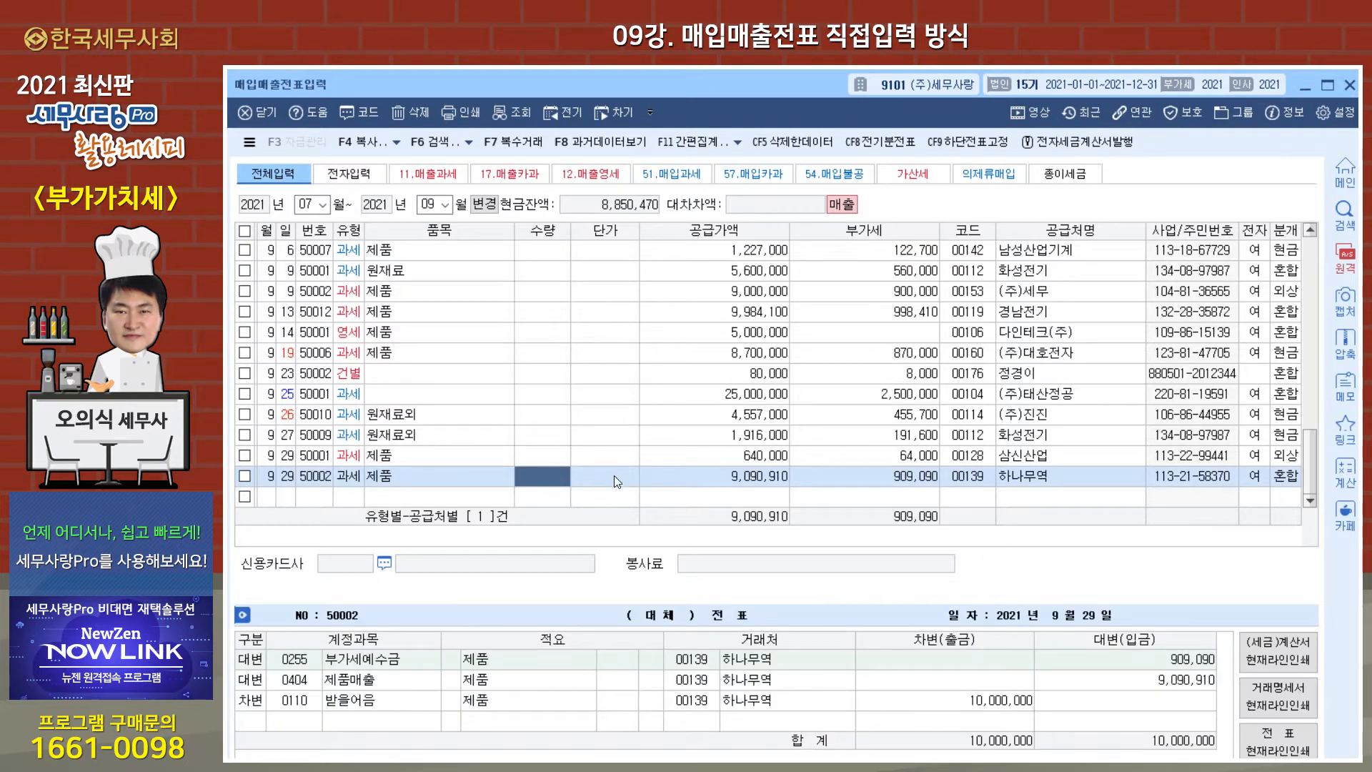
{"action": "left_click", "coordinate": [609, 473]}
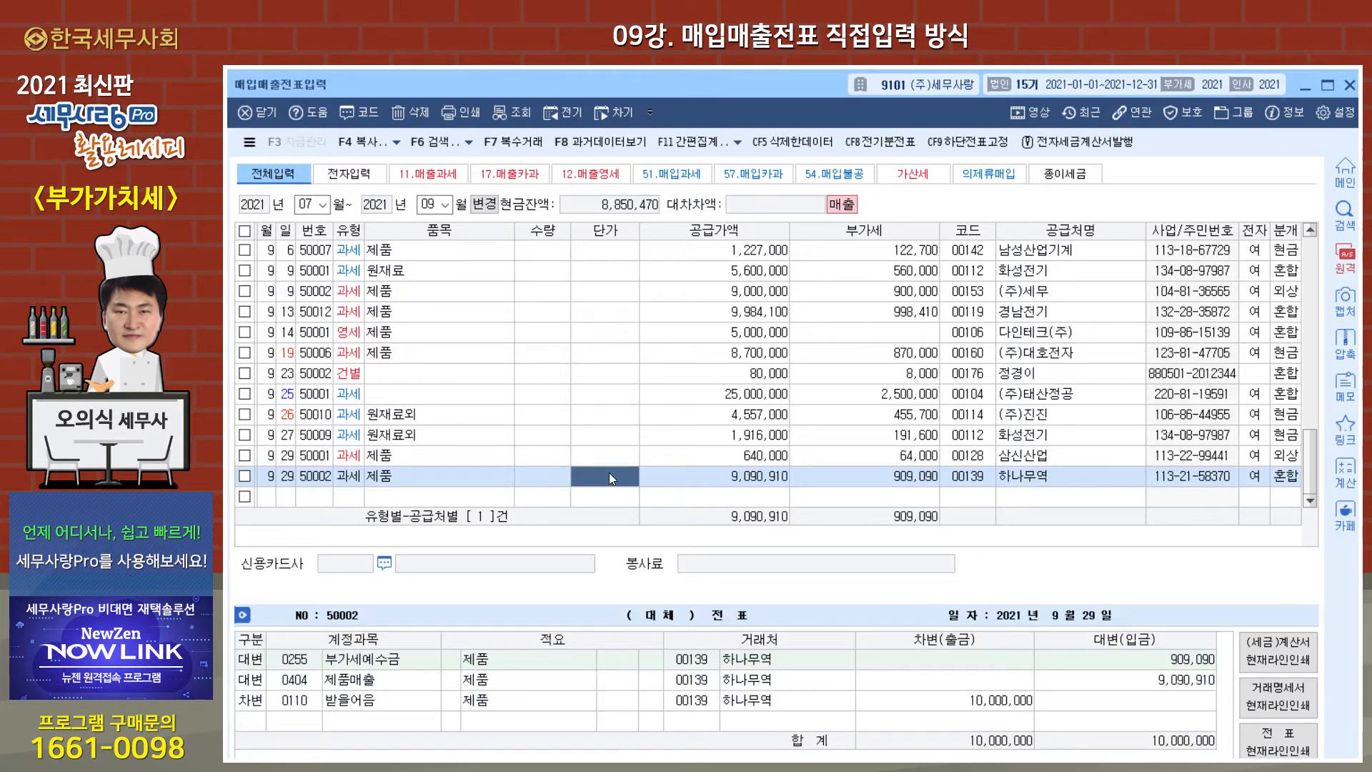
{"action": "left_click", "coordinate": [565, 479]}
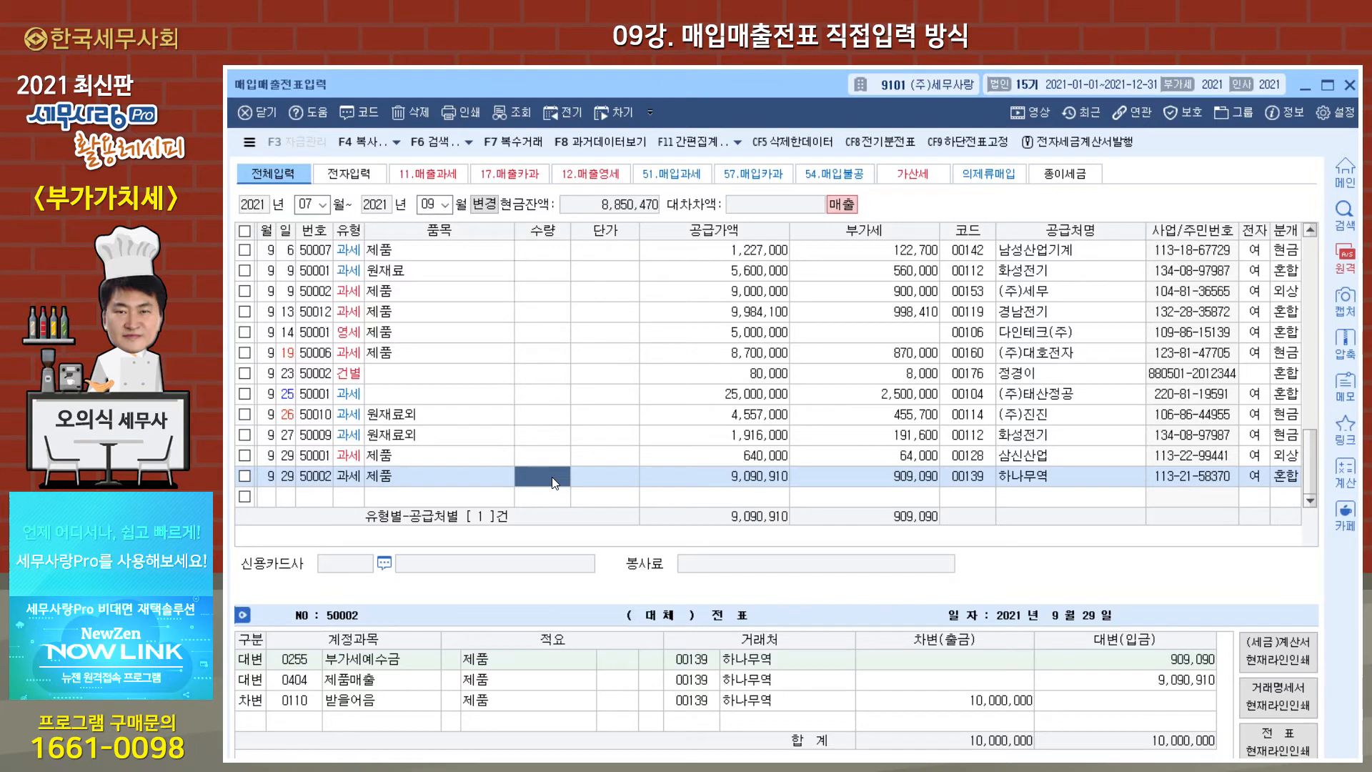
{"action": "left_click", "coordinate": [617, 478]}
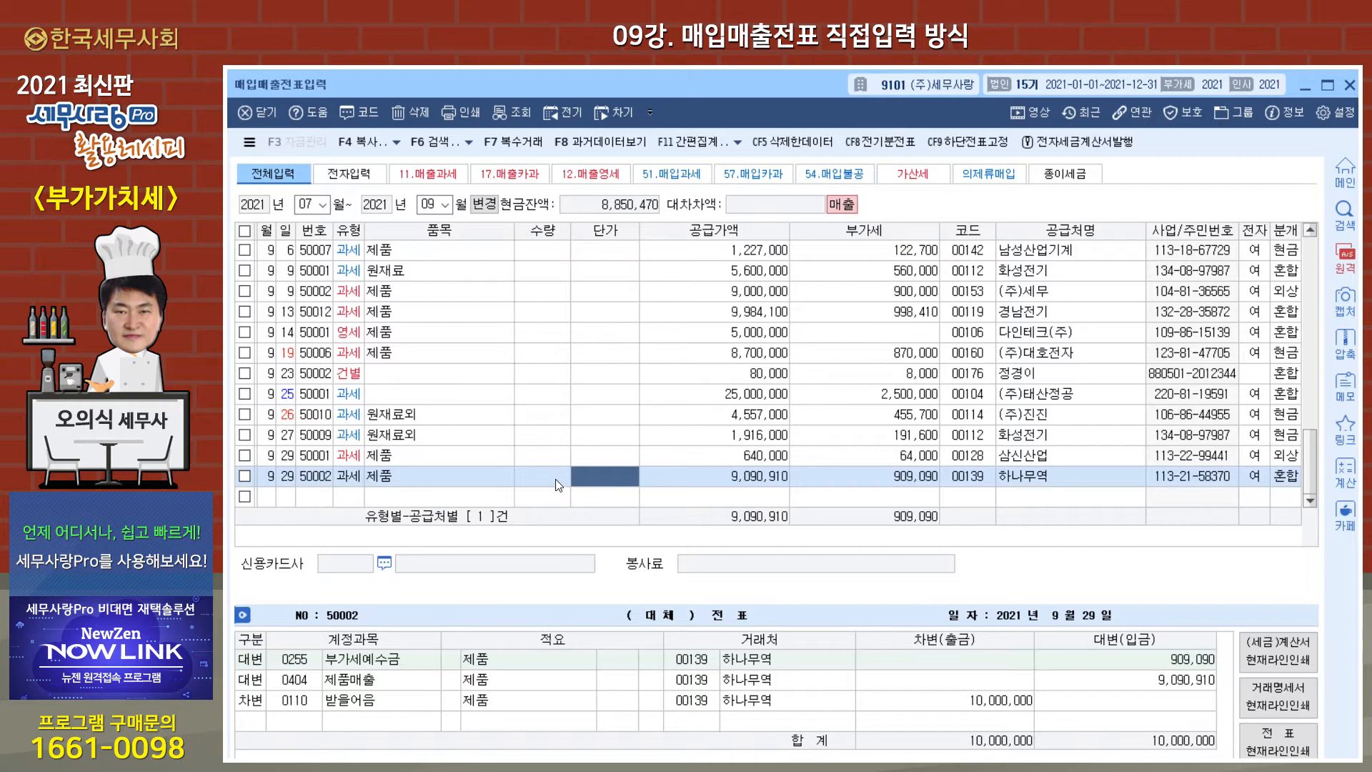
- Add a new 9/29 과세 sales line for 제품, quantity 5 at unit price 30,000
{"action": "left_click", "coordinate": [277, 499]}
{"action": "key", "text": "Return"}
{"action": "key", "text": "Return"}
{"action": "key", "text": "Return"}
{"action": "type", "text": "제품"}
{"action": "key", "text": "Return"}
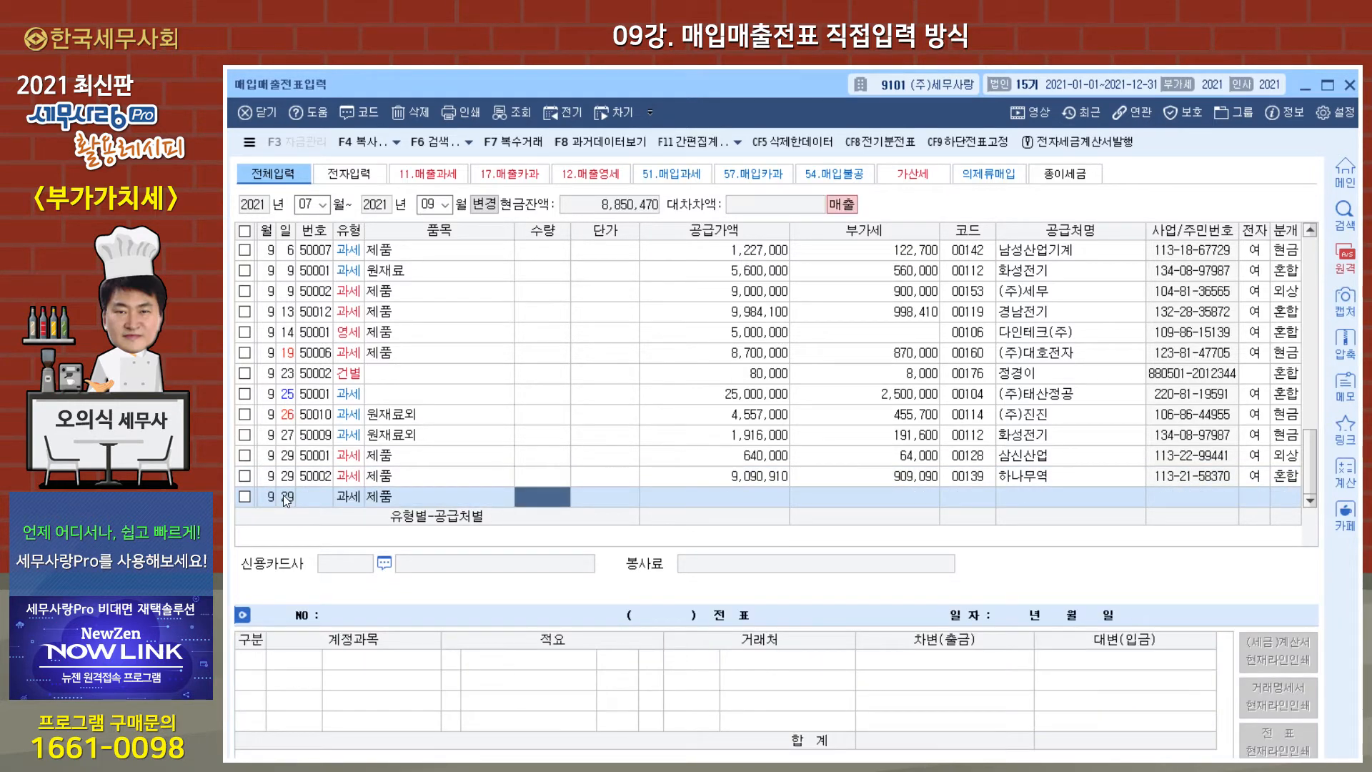
{"action": "type", "text": "5"}
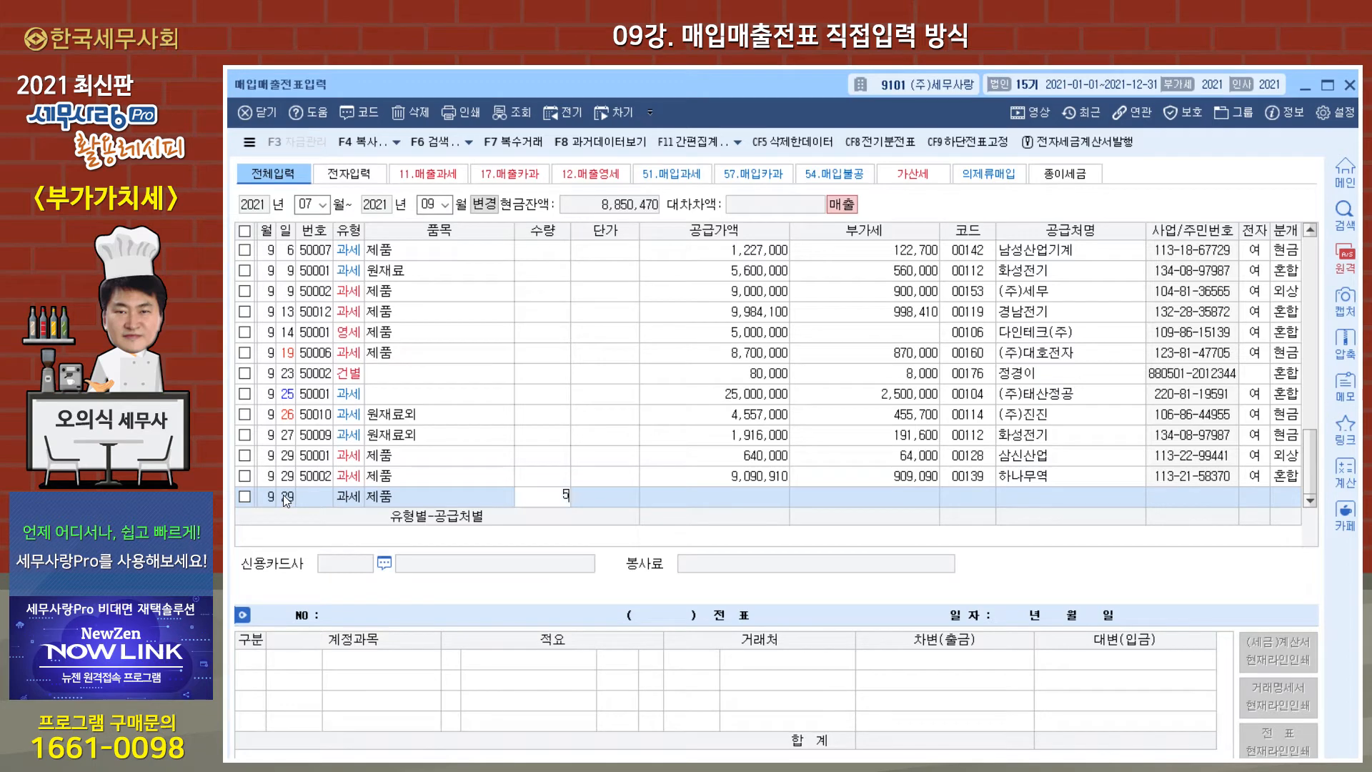
{"action": "key", "text": "Return"}
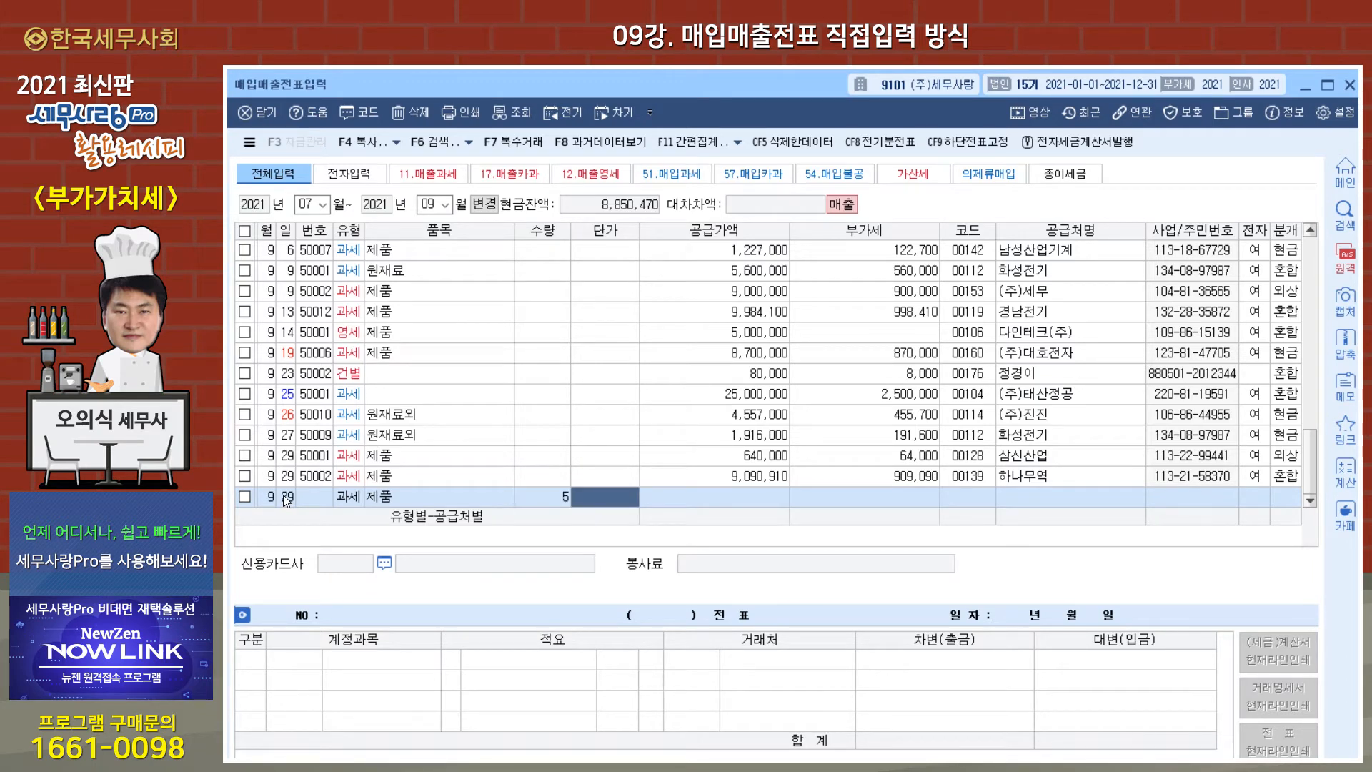
{"action": "type", "text": "300000"}
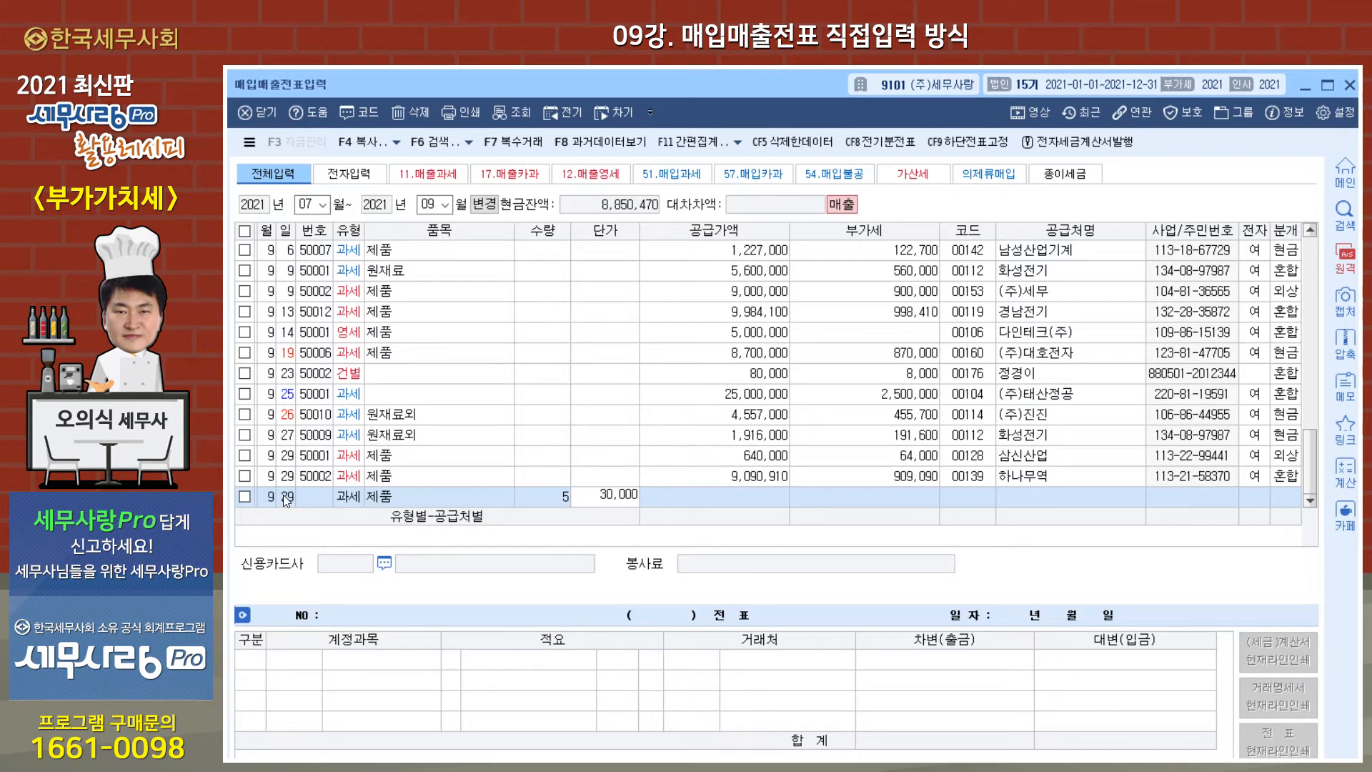
{"action": "key", "text": "Return"}
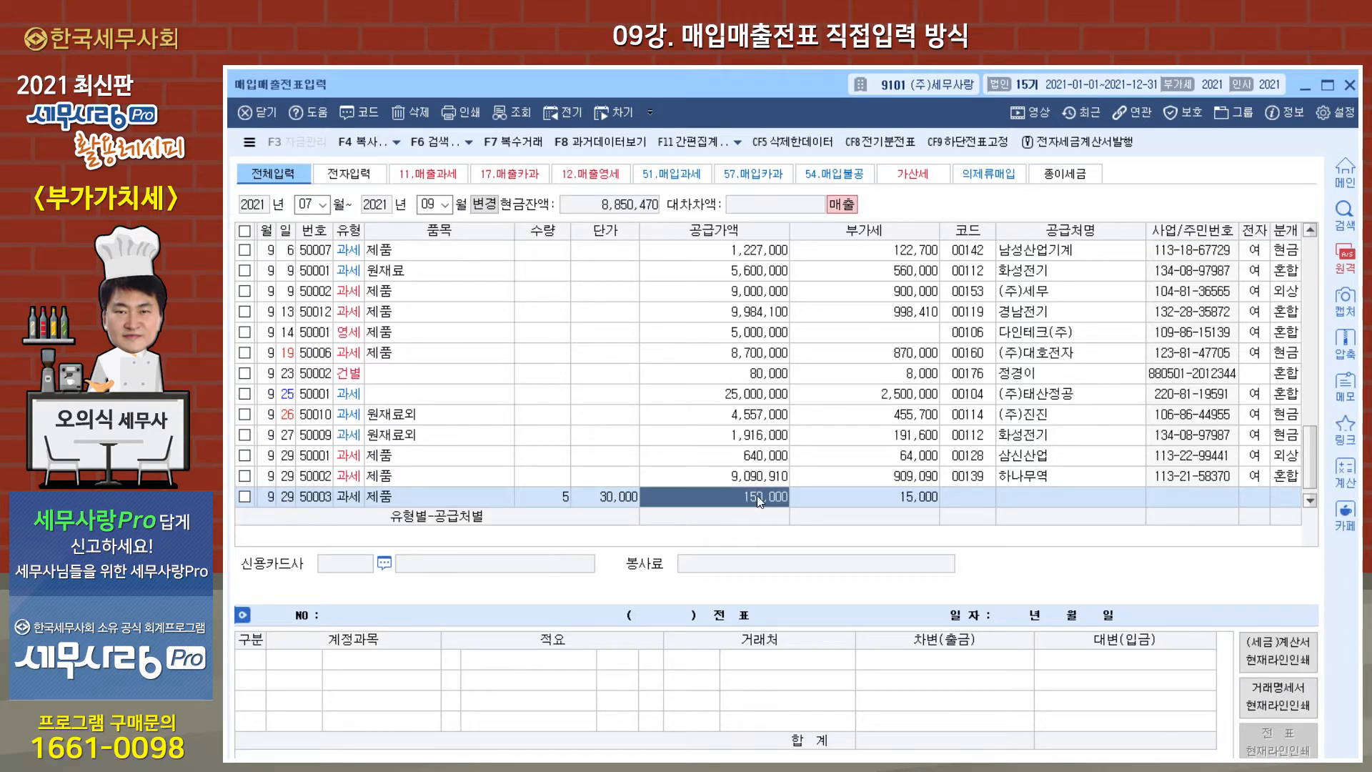
- Change the new line to quantity 10 at unit price 50,000
{"action": "left_click", "coordinate": [552, 499]}
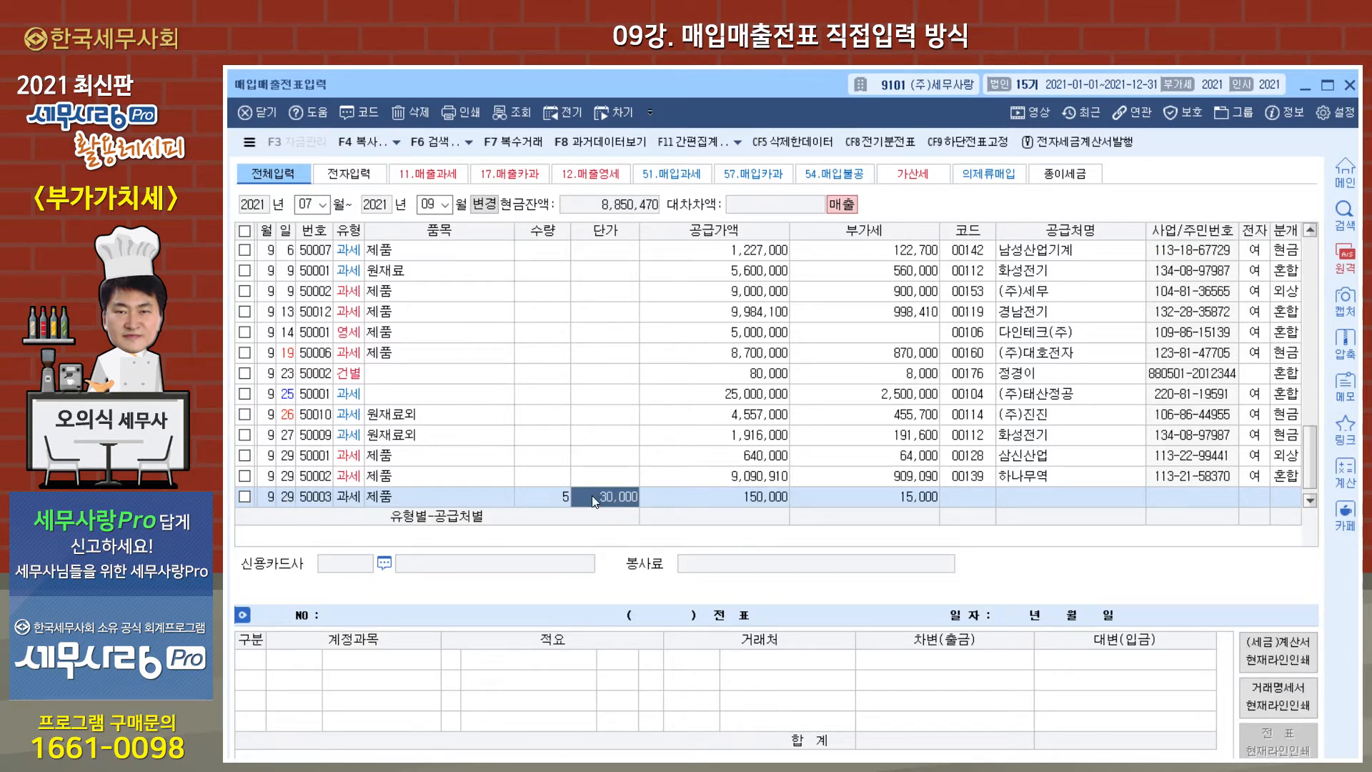
{"action": "type", "text": "10"}
{"action": "key", "text": "Return"}
{"action": "type", "text": "50,000"}
{"action": "key", "text": "Return"}
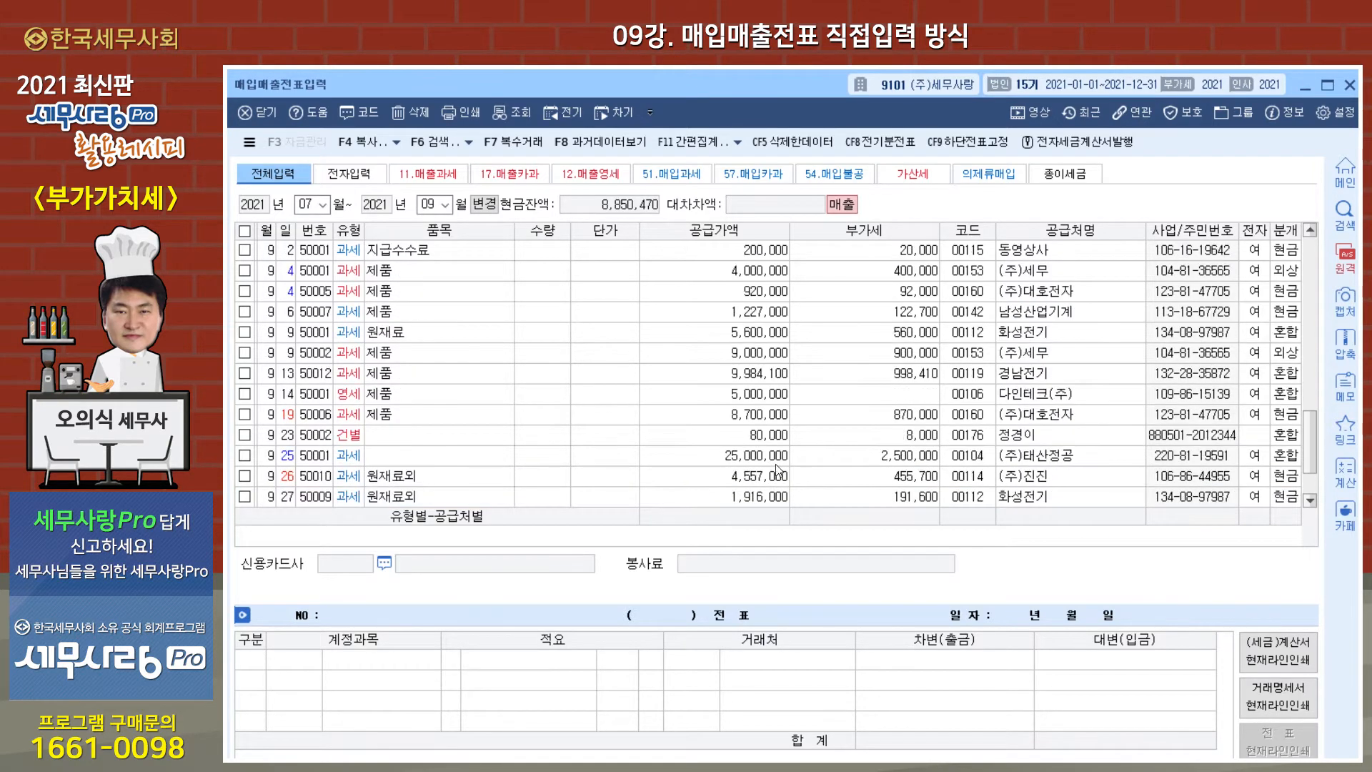
- Check line 50003's 500,000 supply amount and sort the voucher list by the 부가세 column
{"action": "scroll", "coordinate": [770, 483], "scroll_direction": "down", "scroll_amount": 1}
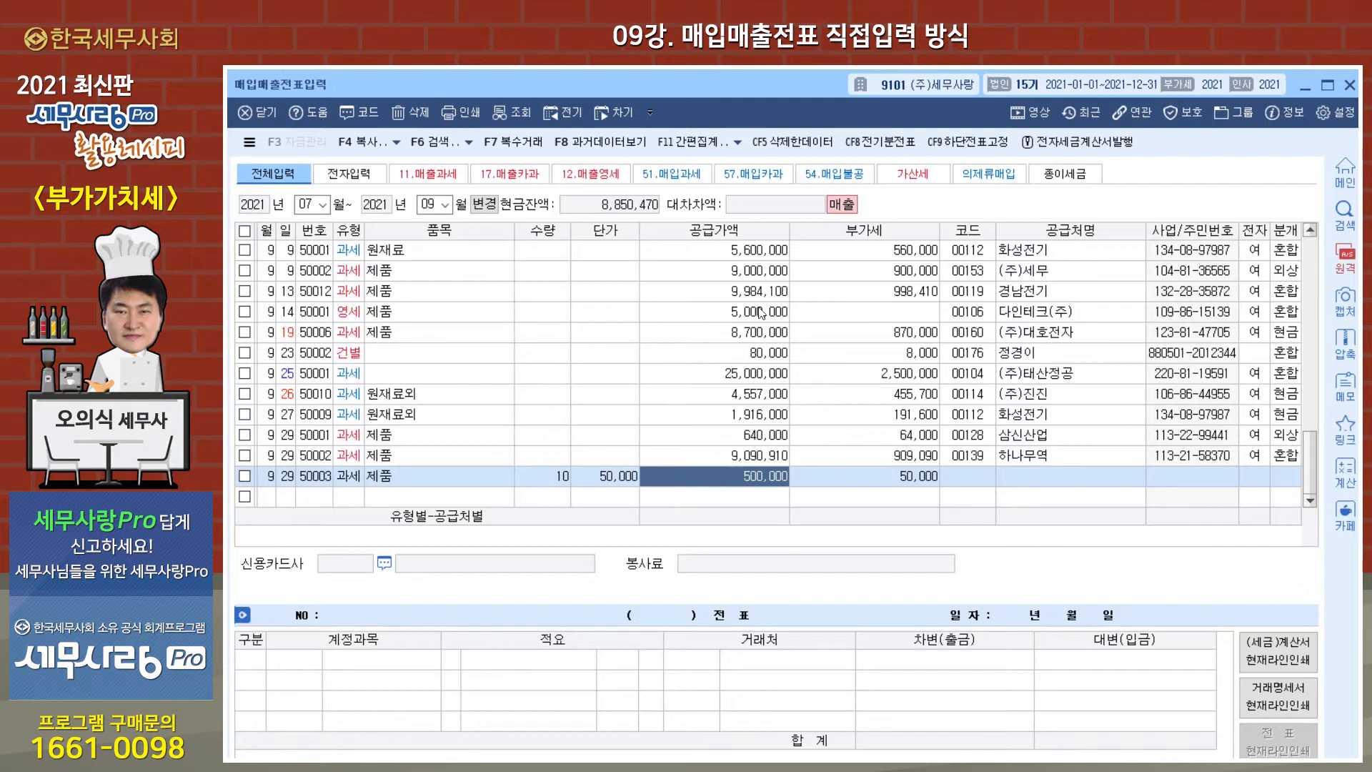
{"action": "left_click", "coordinate": [551, 485]}
{"action": "left_click", "coordinate": [609, 486]}
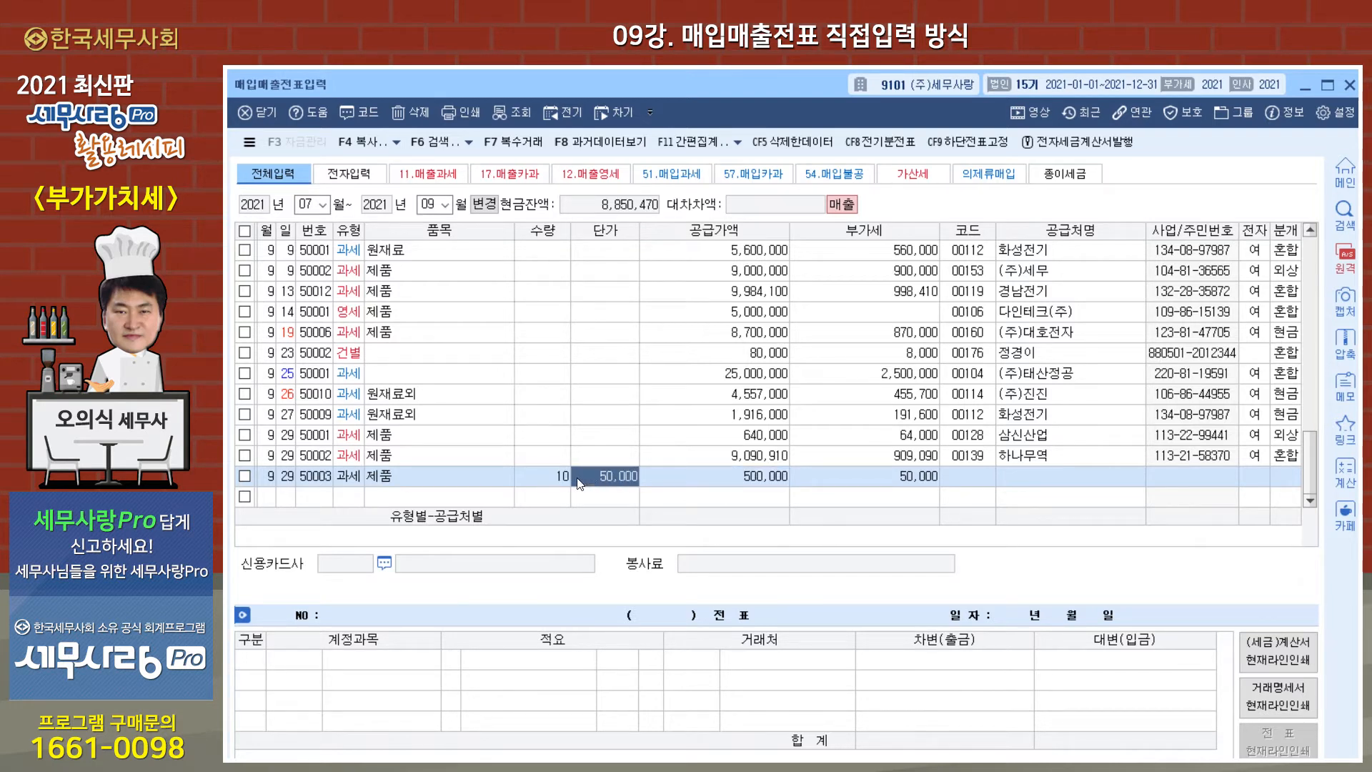
{"action": "left_click", "coordinate": [782, 475]}
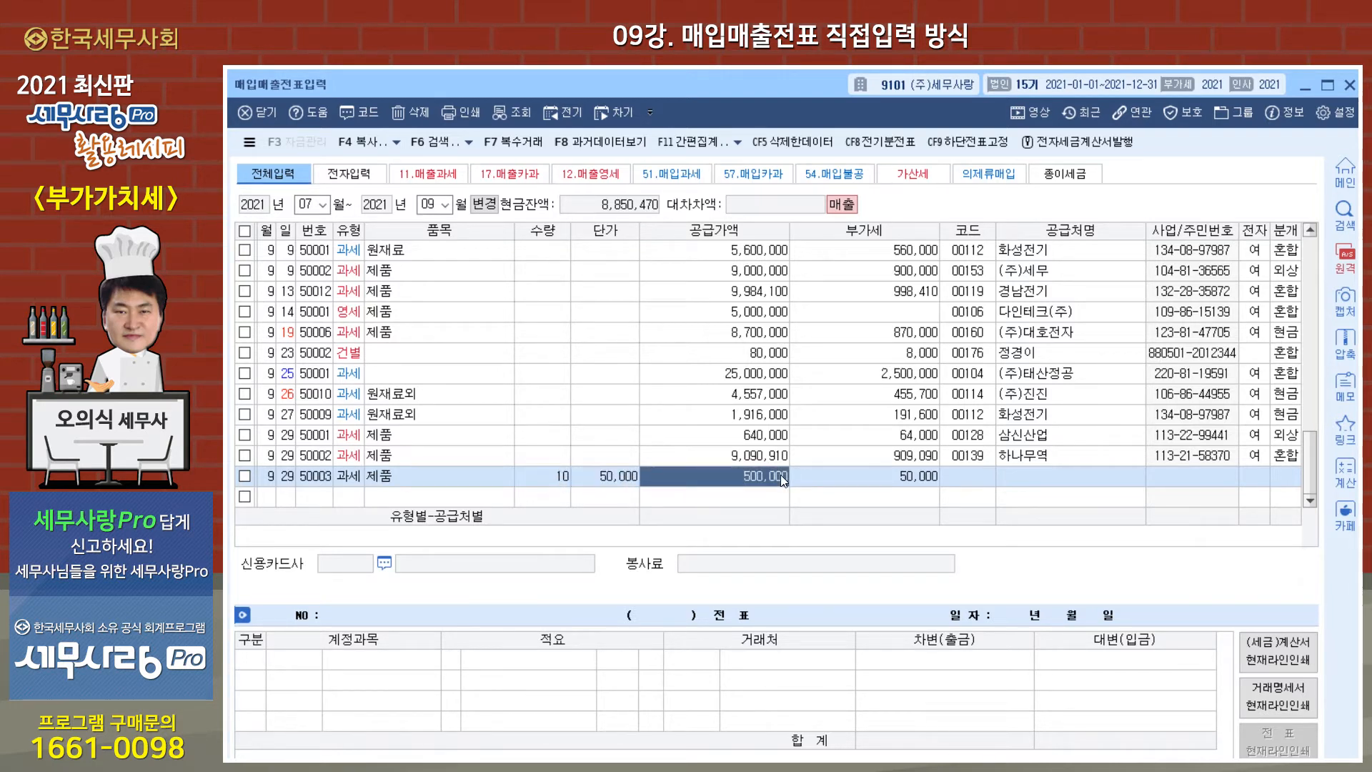
{"action": "left_click", "coordinate": [838, 236]}
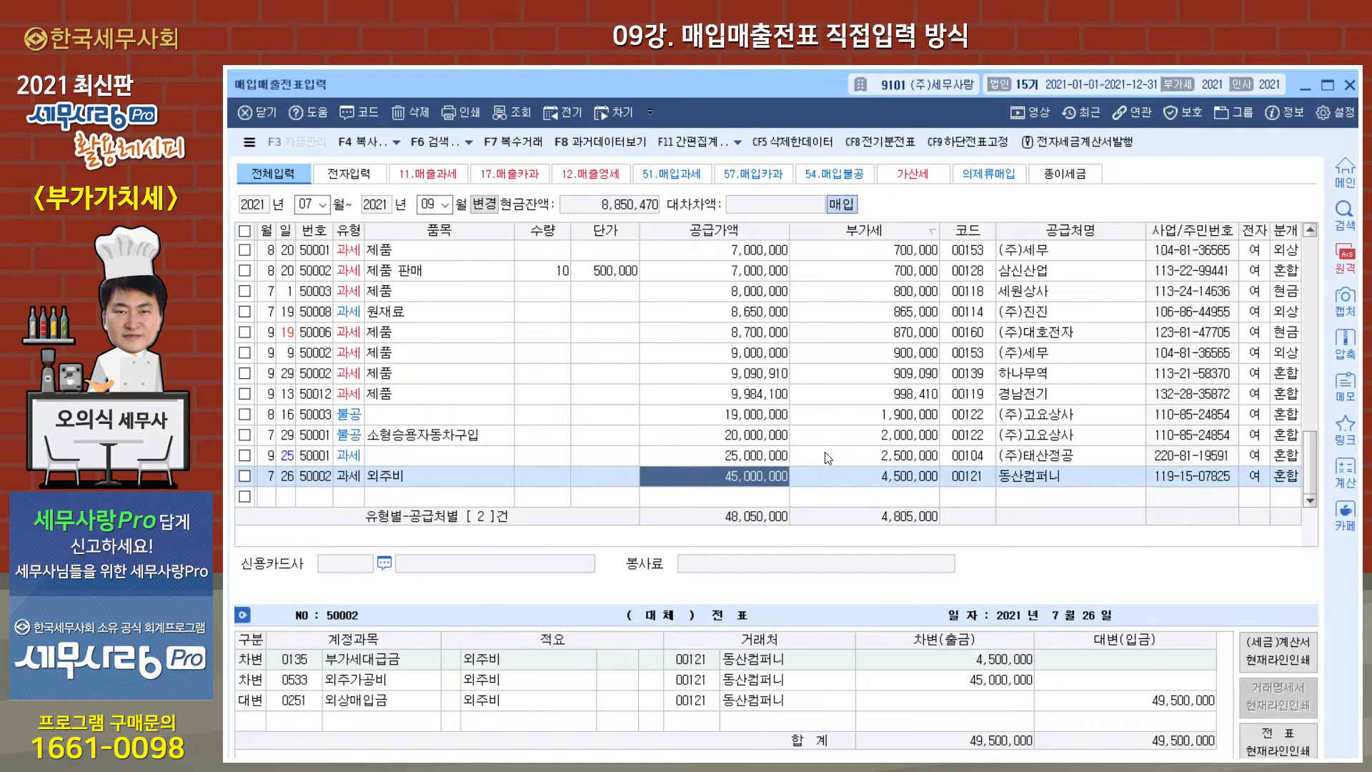
- Reverse the VAT sort, then sort by day so line 50003 (500,000 supply, 50,000 VAT) is last
{"action": "left_click", "coordinate": [871, 233]}
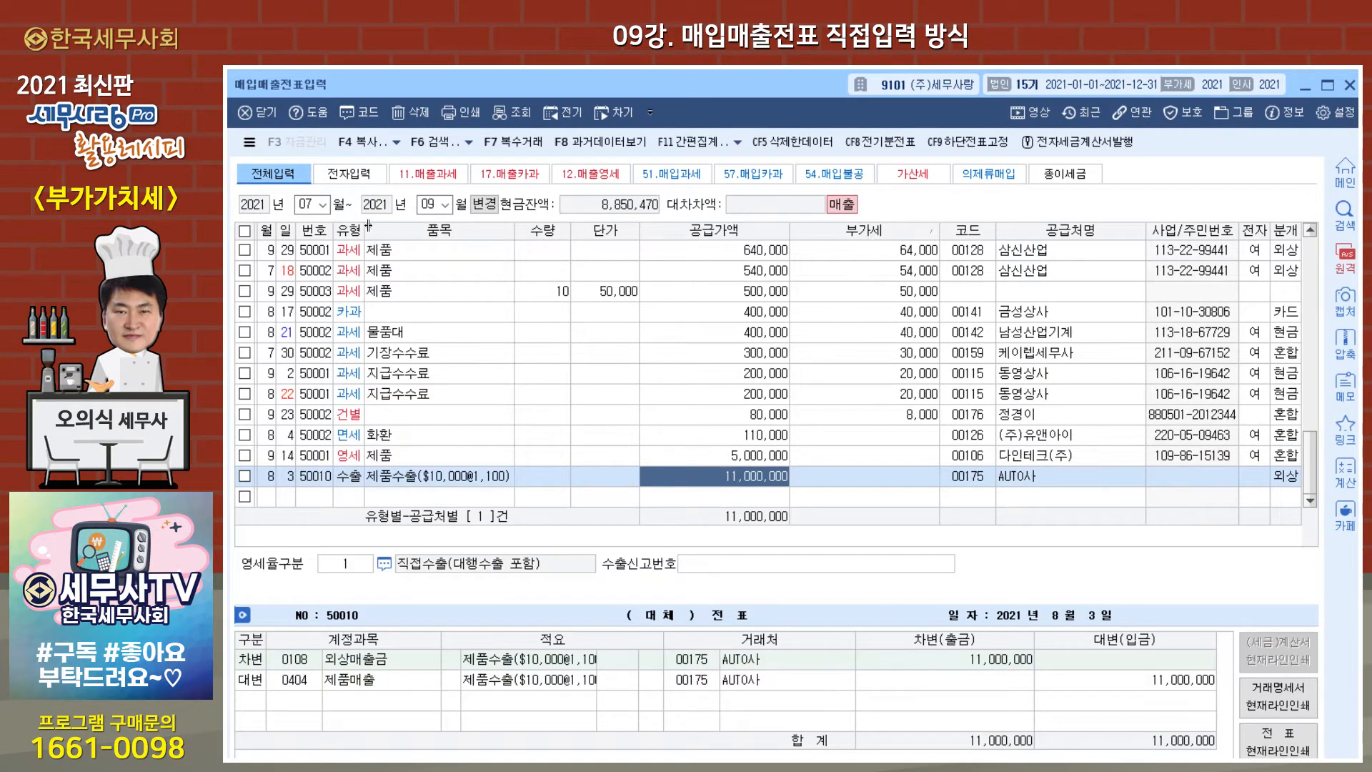
{"action": "left_click", "coordinate": [286, 235]}
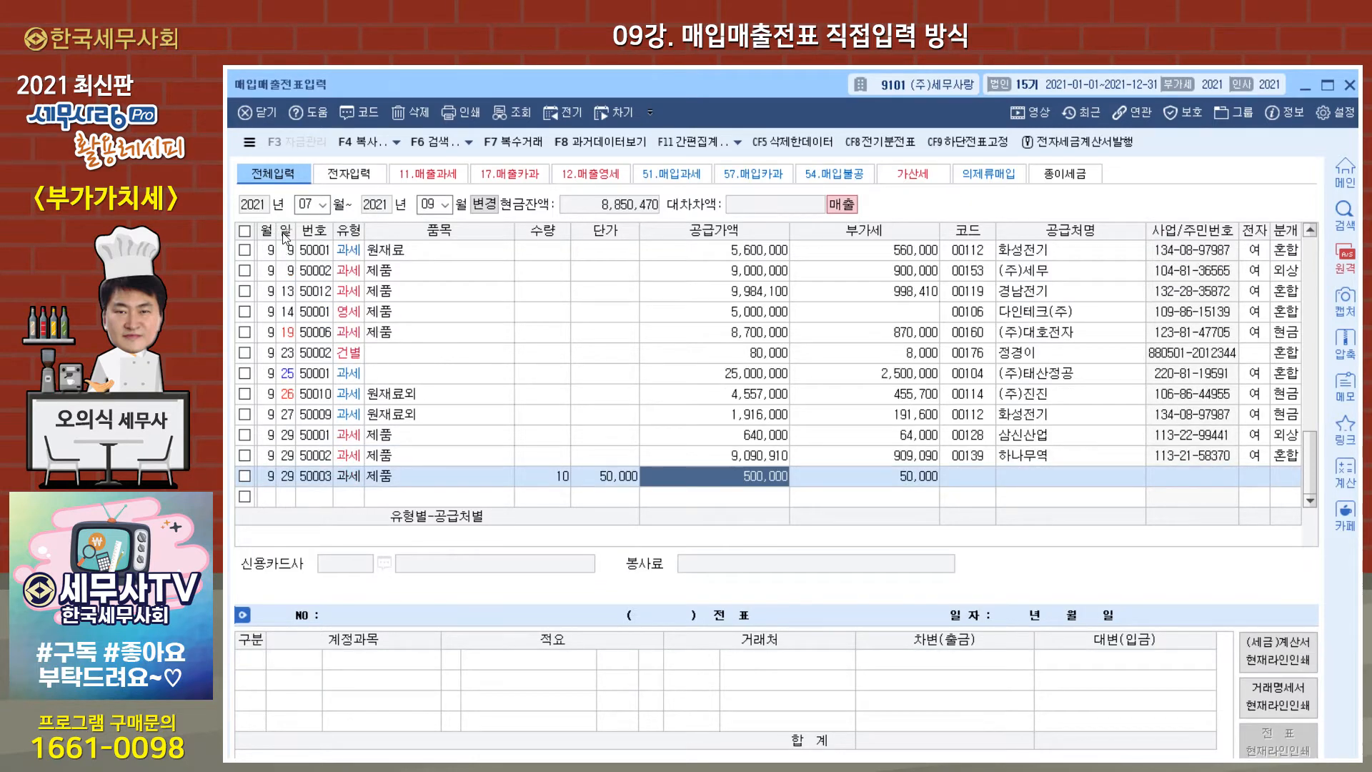
{"action": "left_click", "coordinate": [903, 483]}
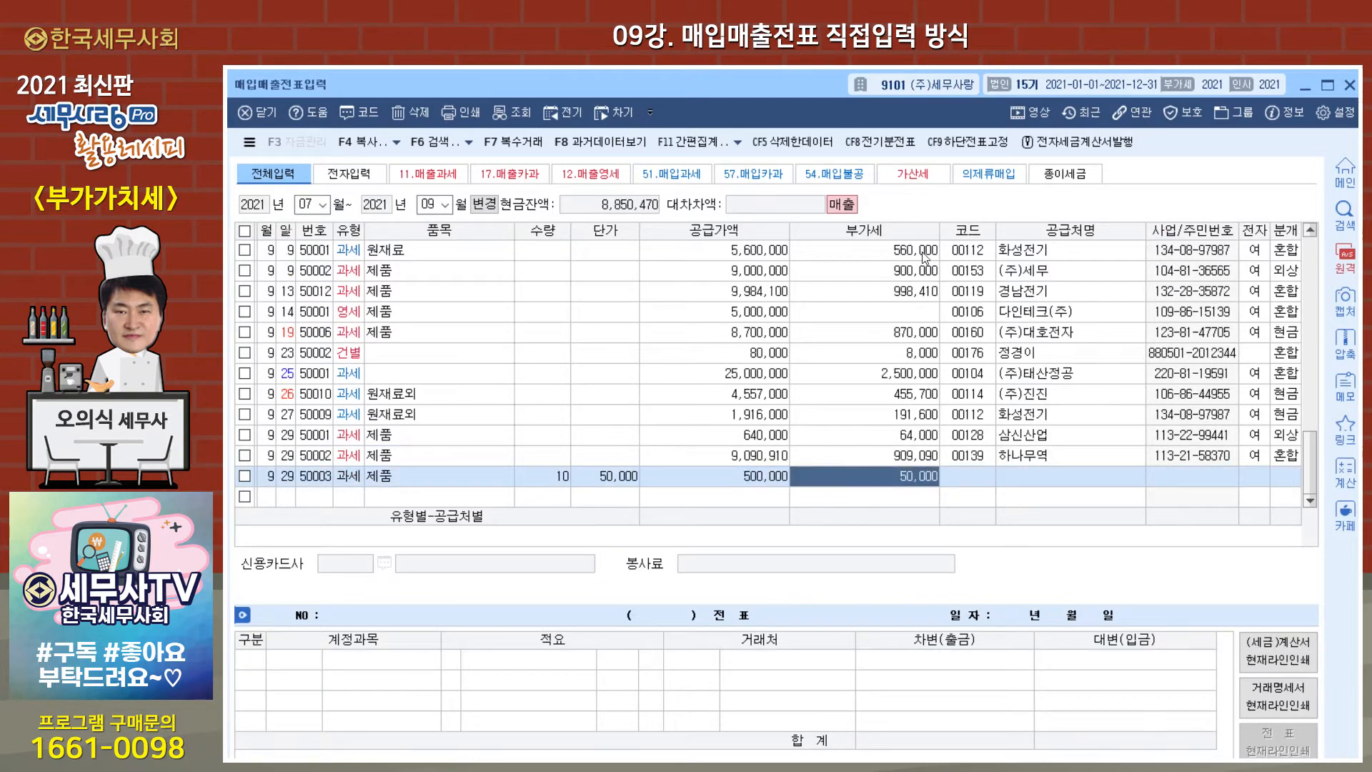
{"action": "left_click", "coordinate": [758, 479]}
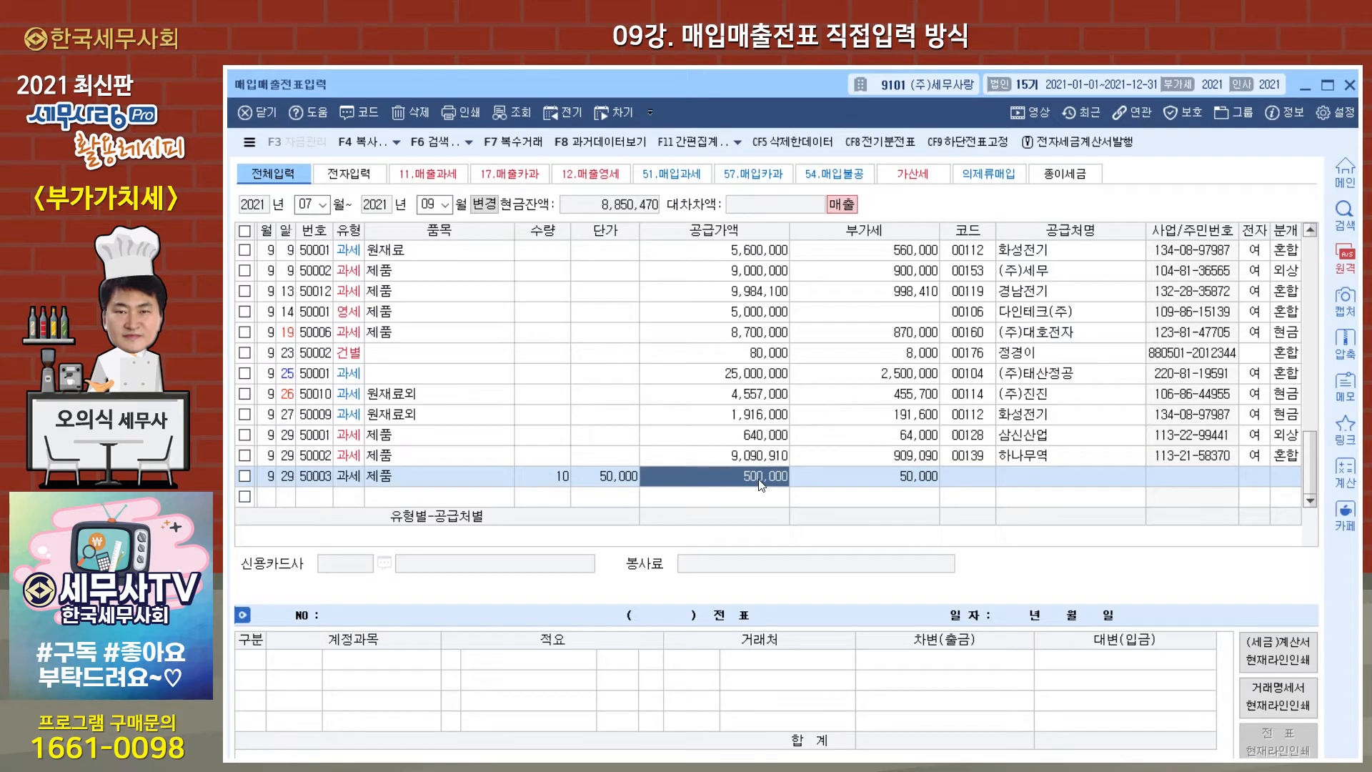
{"action": "left_click", "coordinate": [859, 482]}
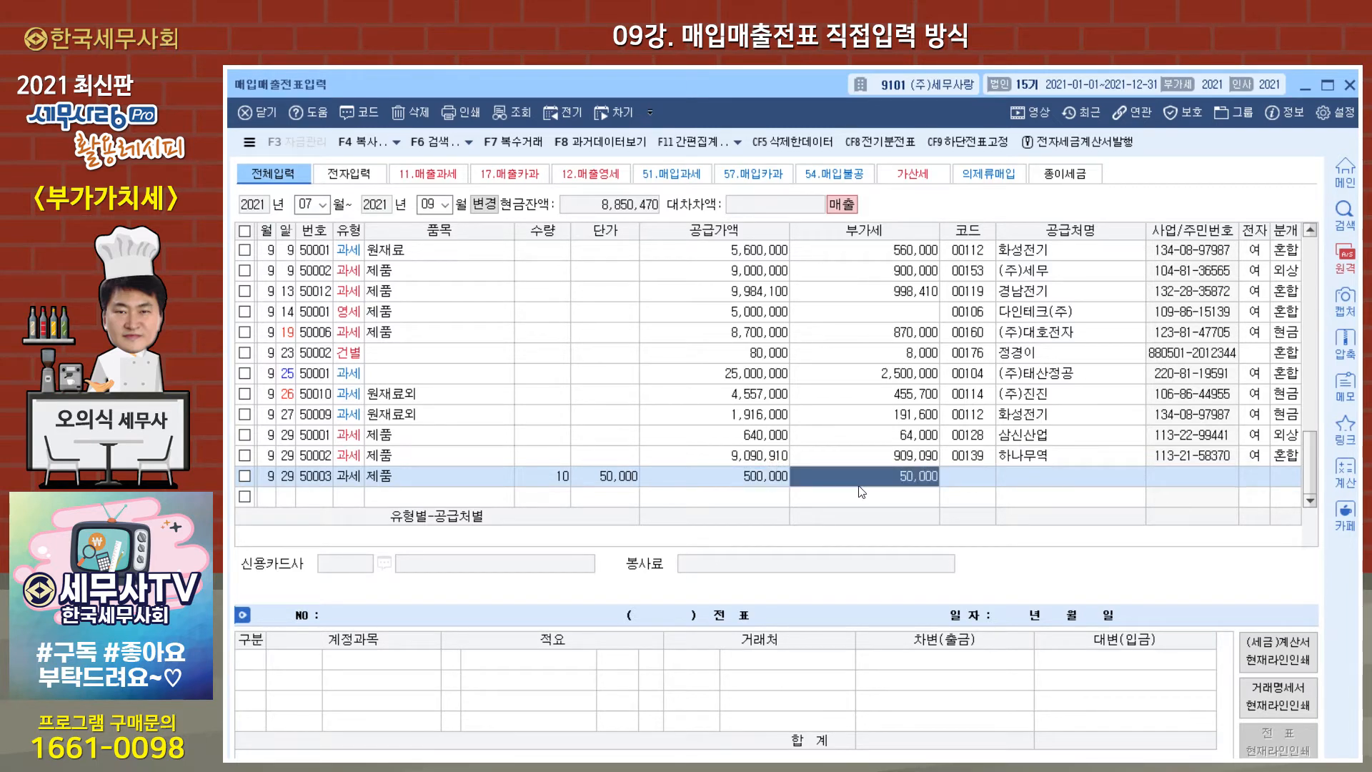
- Check the 거래처도움 supplier list for line 50003, then leave its supplier code at 00000
{"action": "key", "text": "Return"}
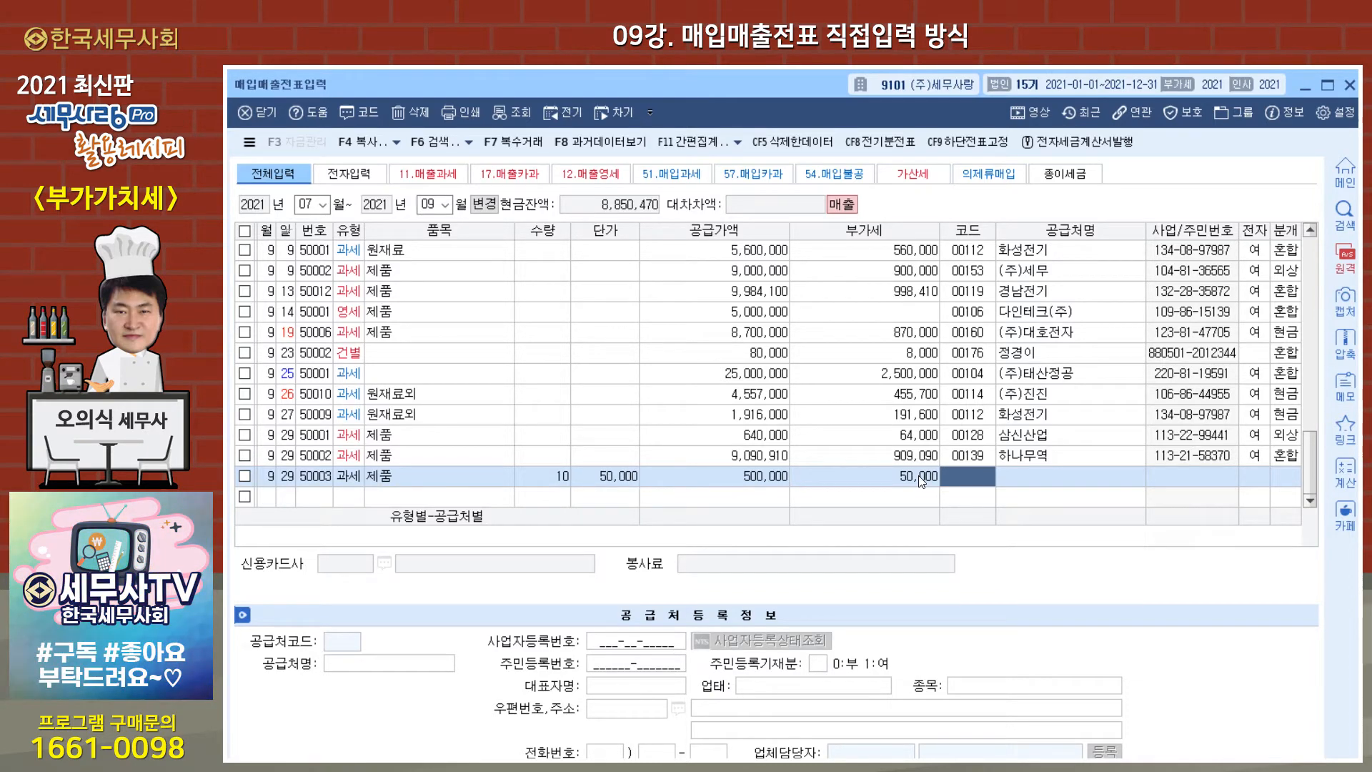
{"action": "key", "text": "F2"}
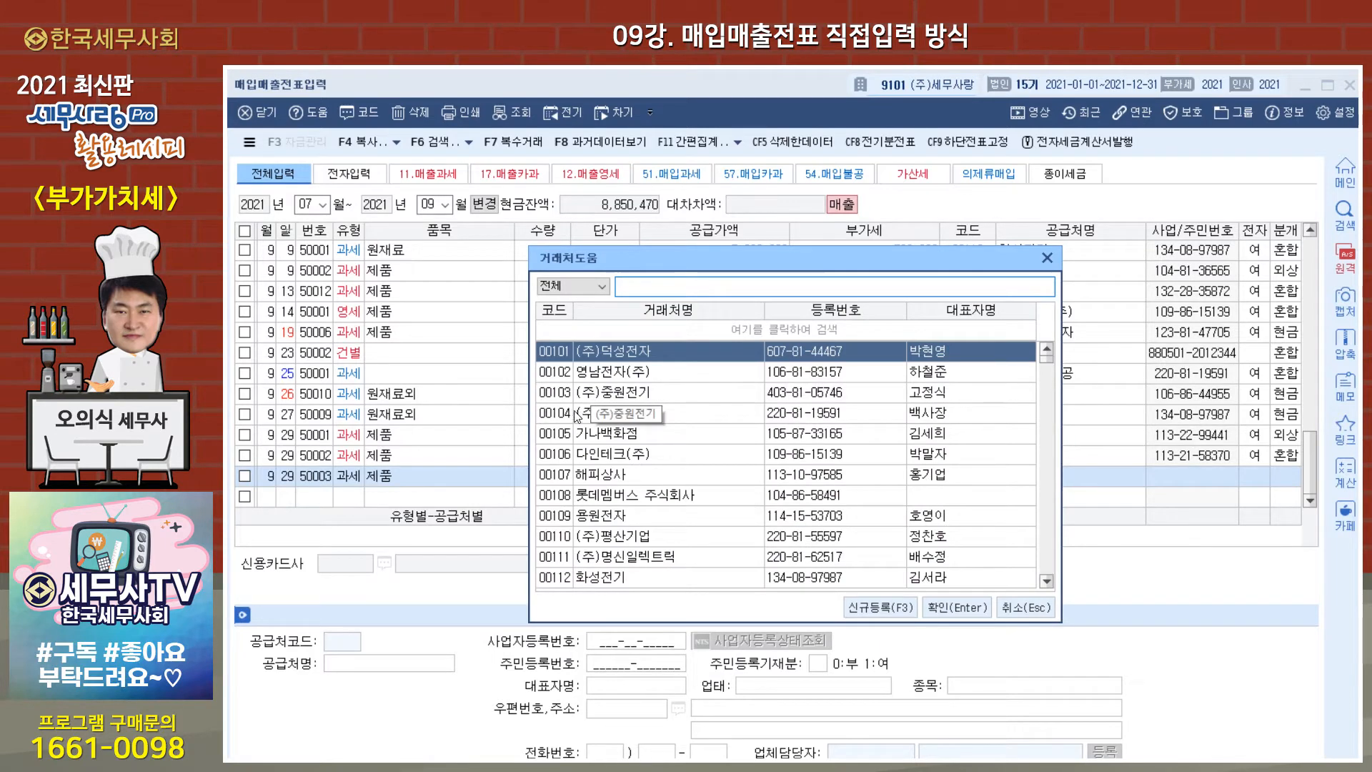
{"action": "left_click", "coordinate": [1048, 259]}
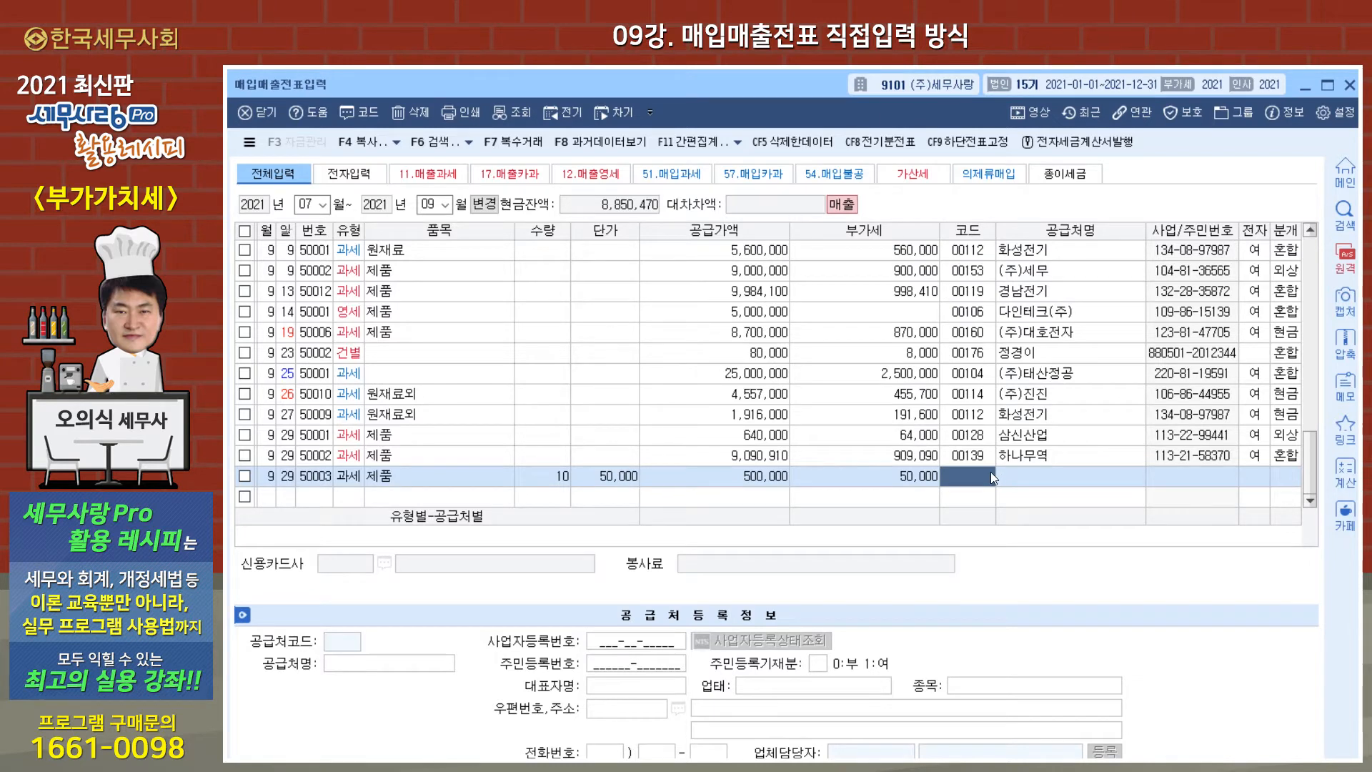
{"action": "key", "text": "Return"}
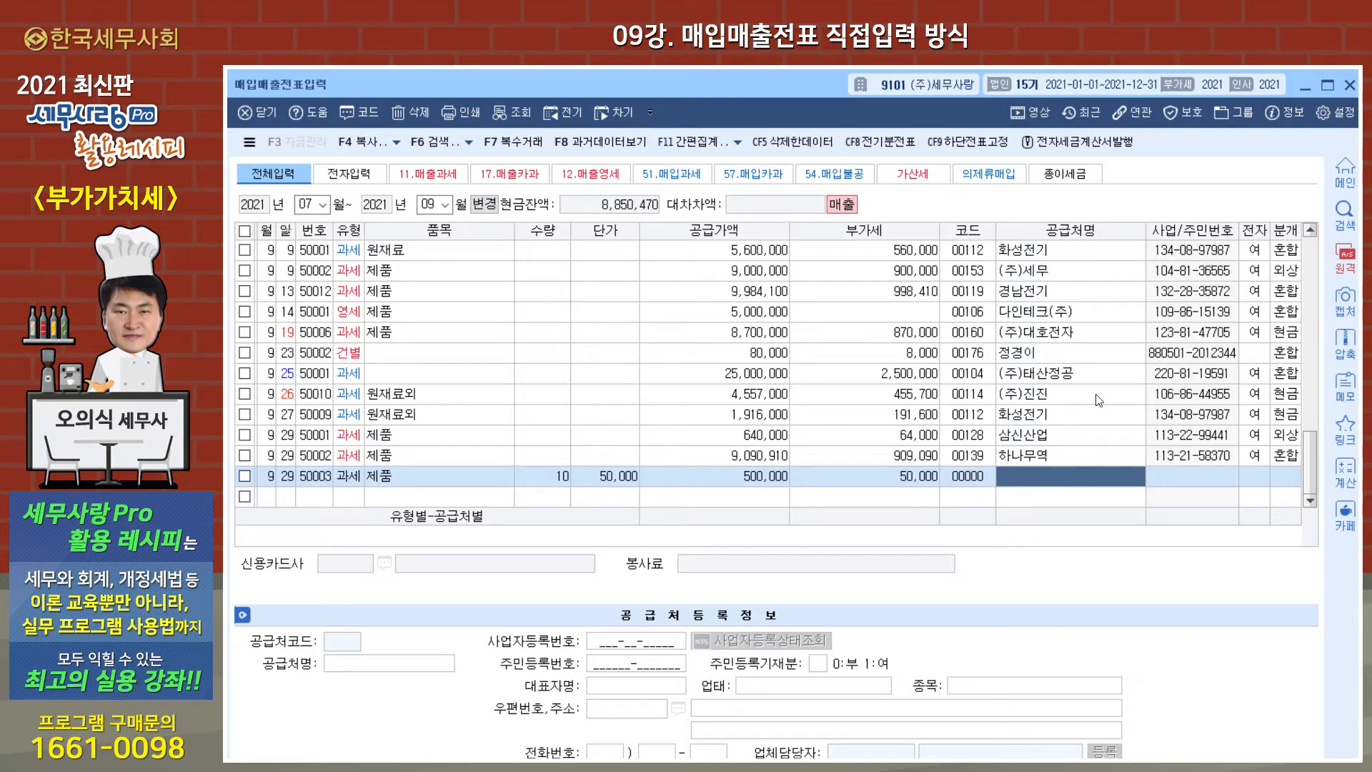
- Look up line 50003's supplier by business registration number, filling in 삼신산업 with code 00128
{"action": "left_click", "coordinate": [1172, 438]}
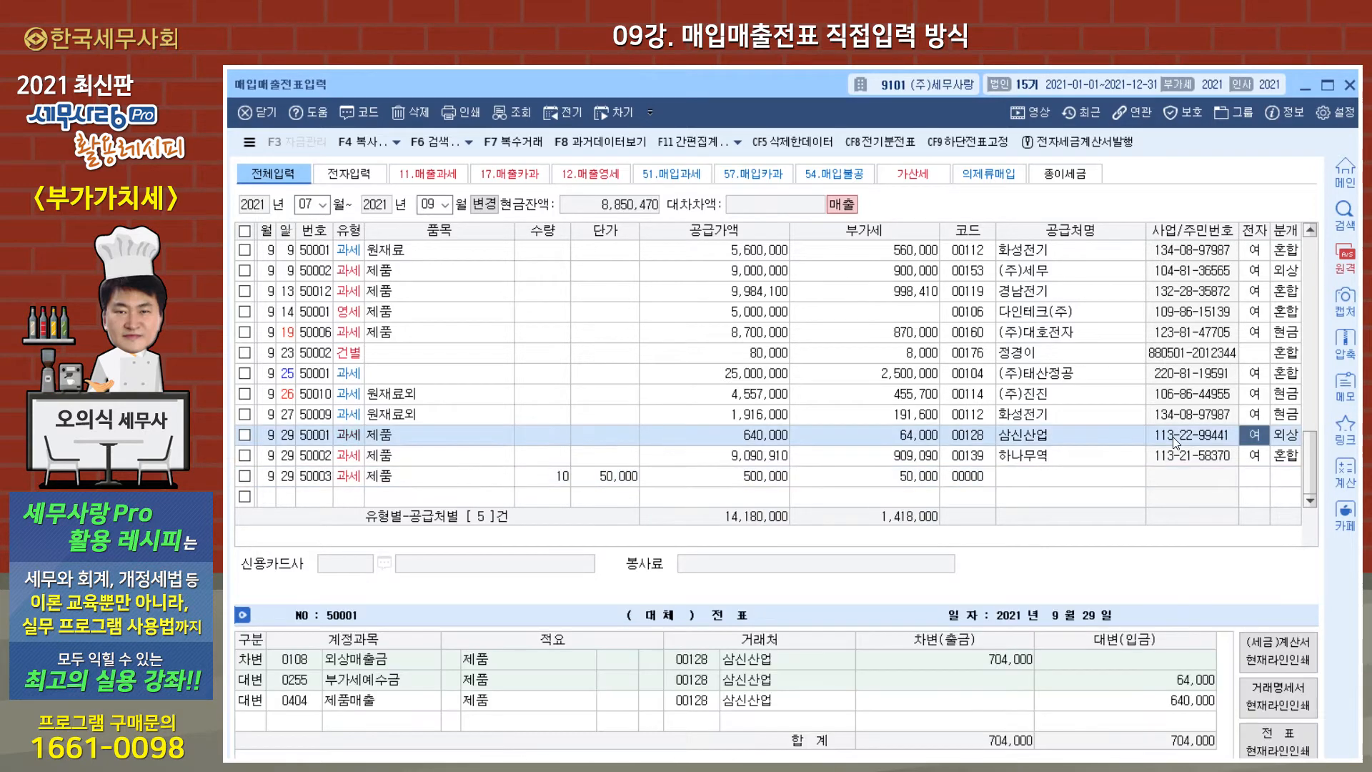
{"action": "left_click", "coordinate": [1087, 472]}
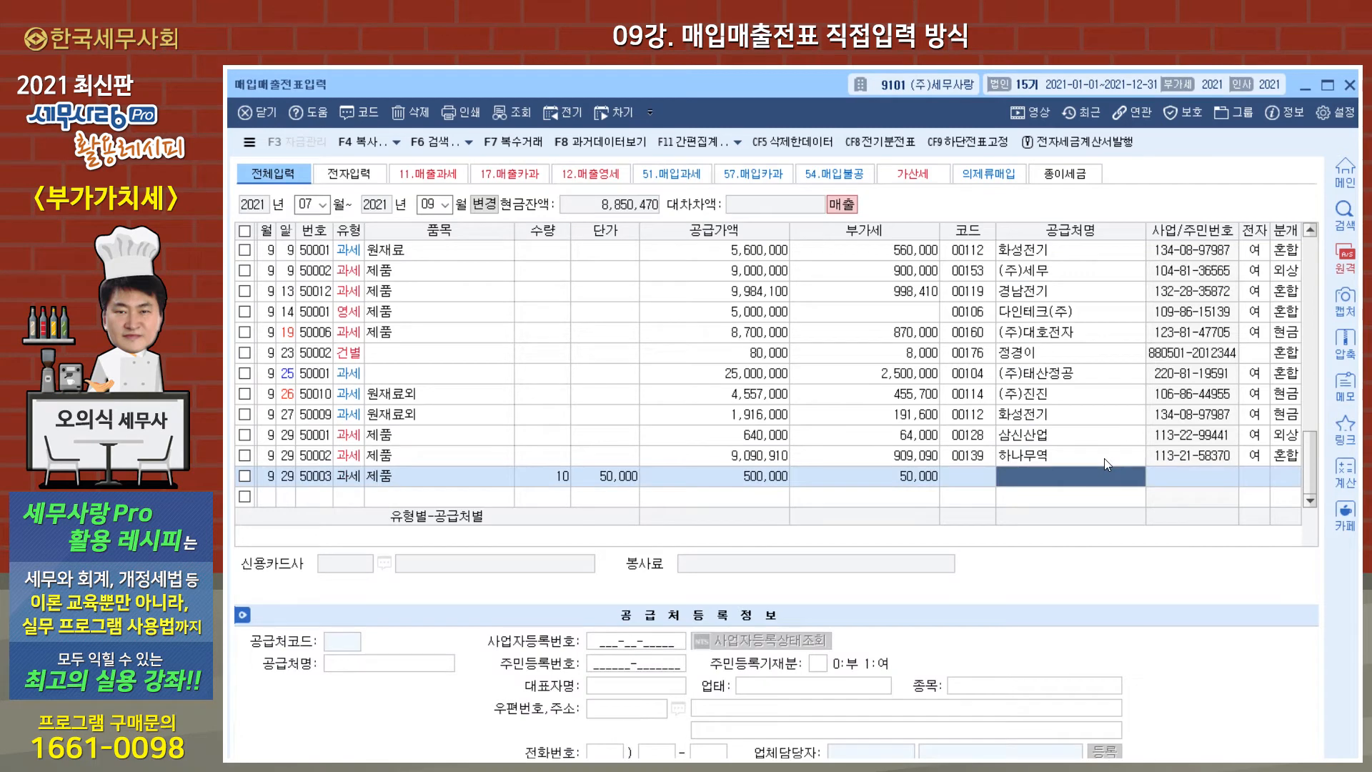
{"action": "left_click", "coordinate": [967, 476]}
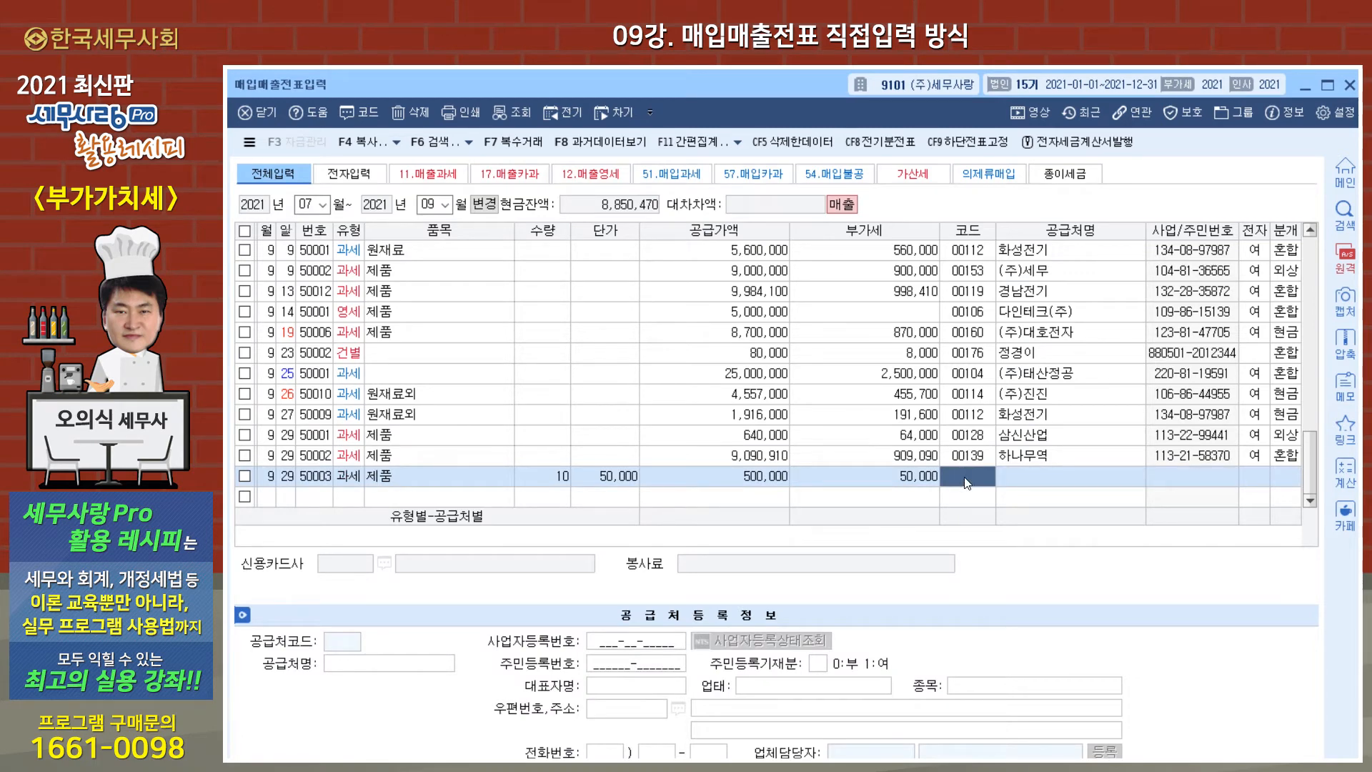
{"action": "key", "text": "Return"}
{"action": "type", "text": "1132299"}
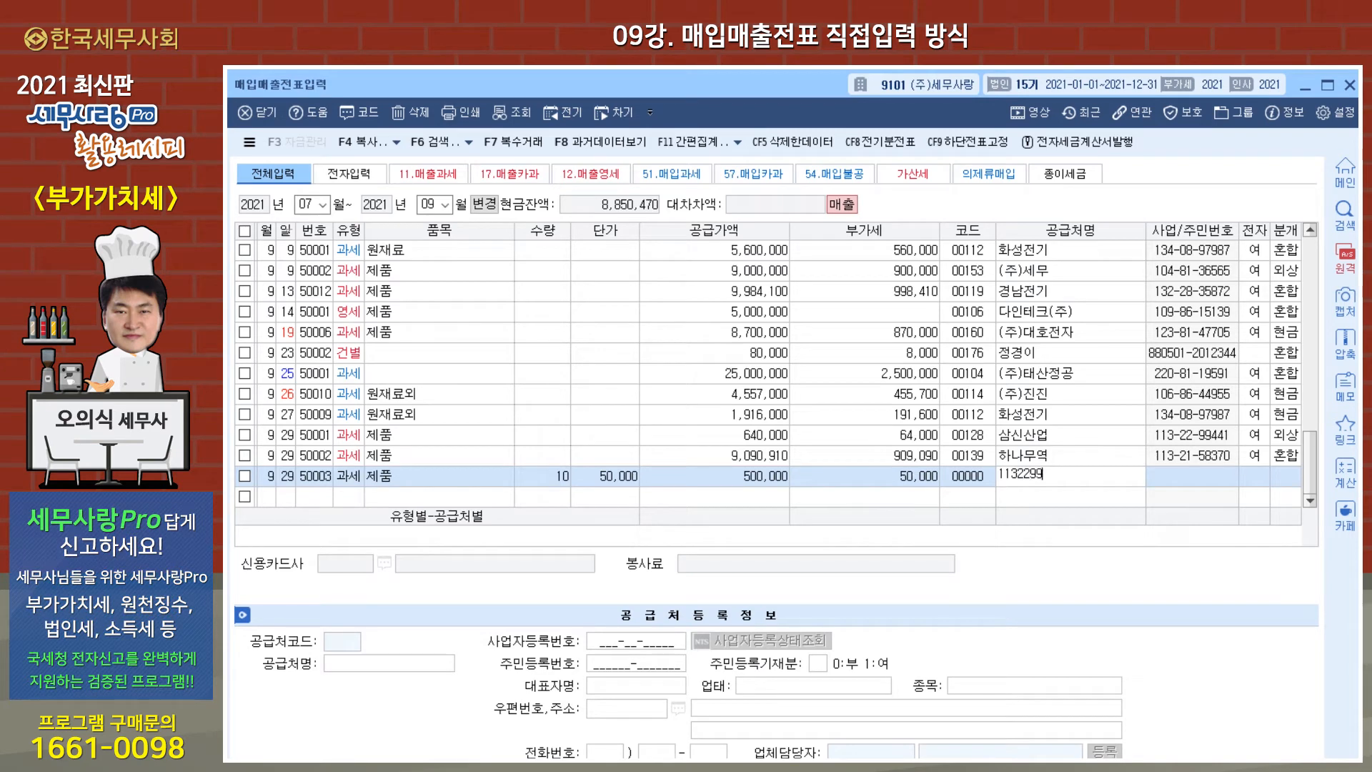
{"action": "type", "text": "441"}
{"action": "key", "text": "Return"}
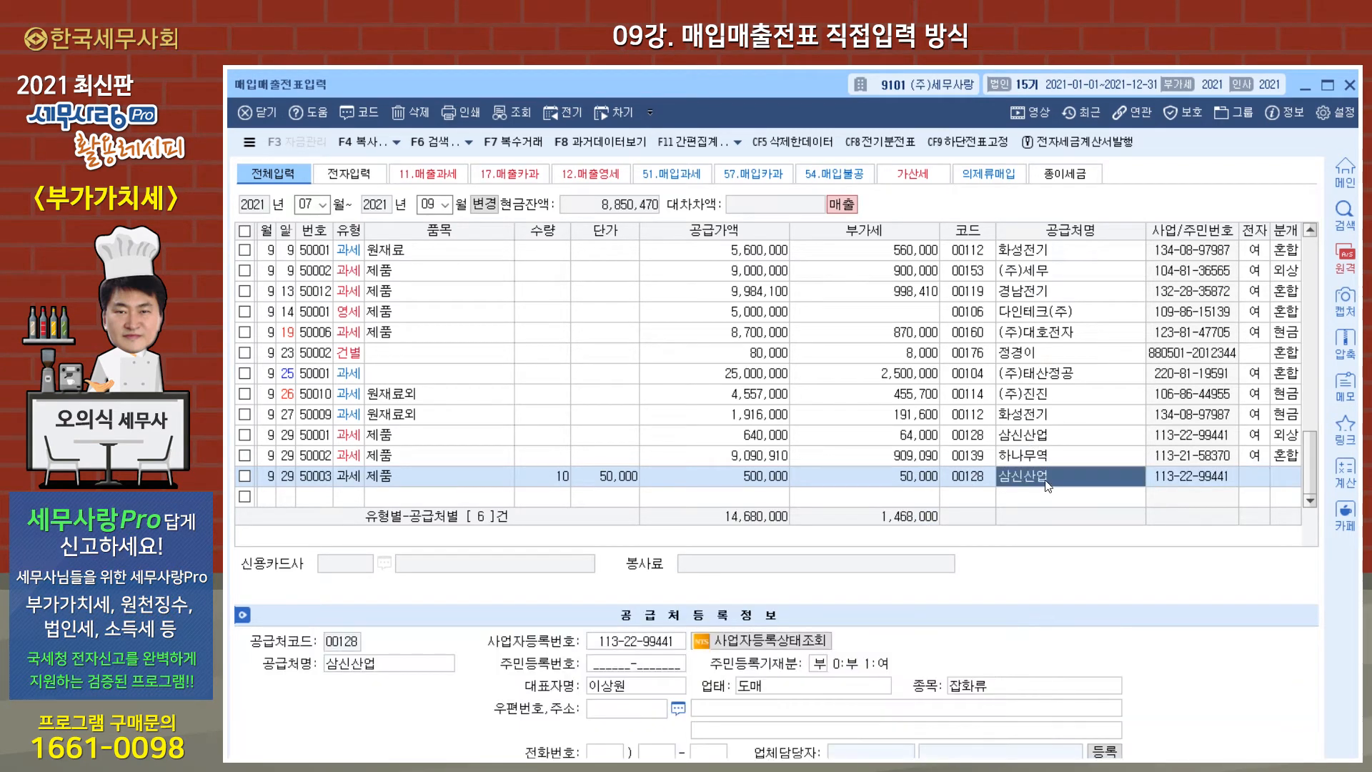
{"action": "left_click", "coordinate": [1183, 436]}
{"action": "left_click", "coordinate": [1103, 476]}
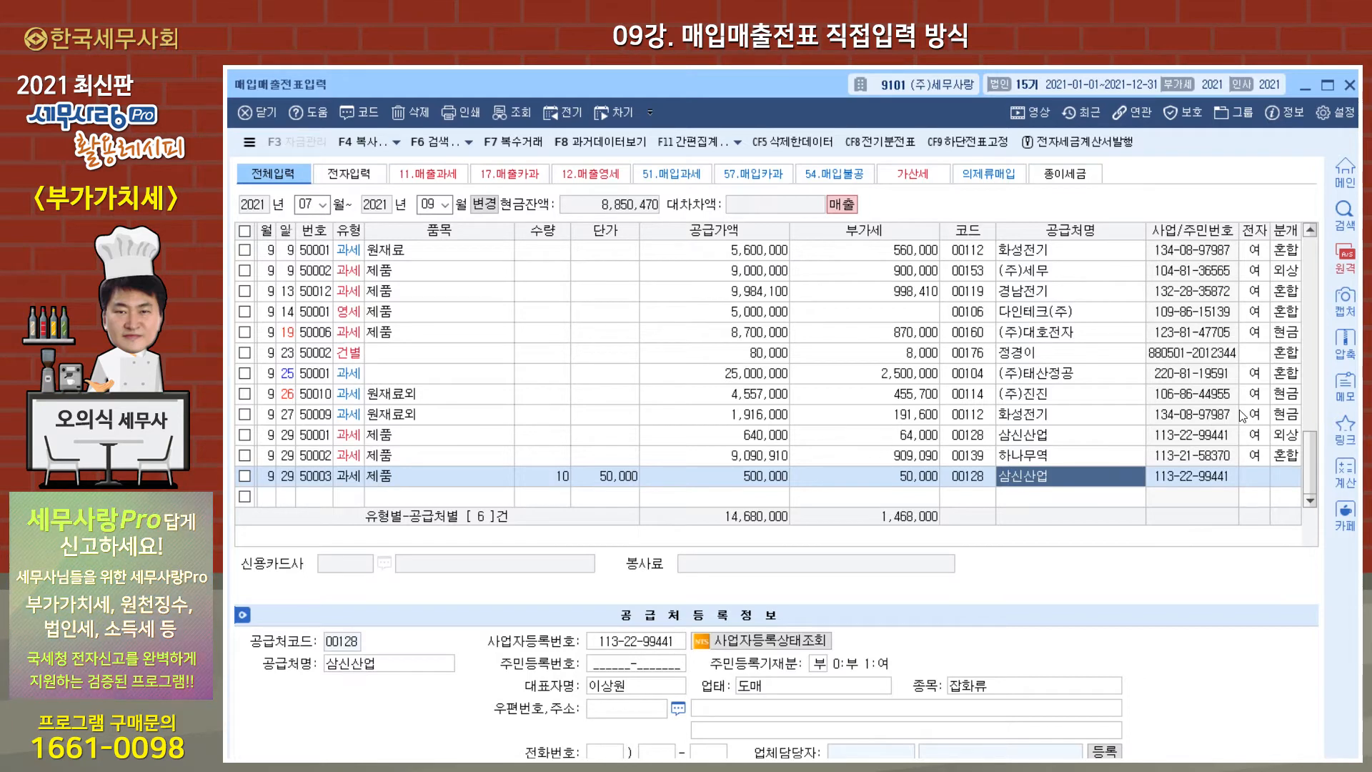
- Open 삼신산업's supplier registration details for line 50003 and go through its fields
{"action": "left_click", "coordinate": [1261, 481]}
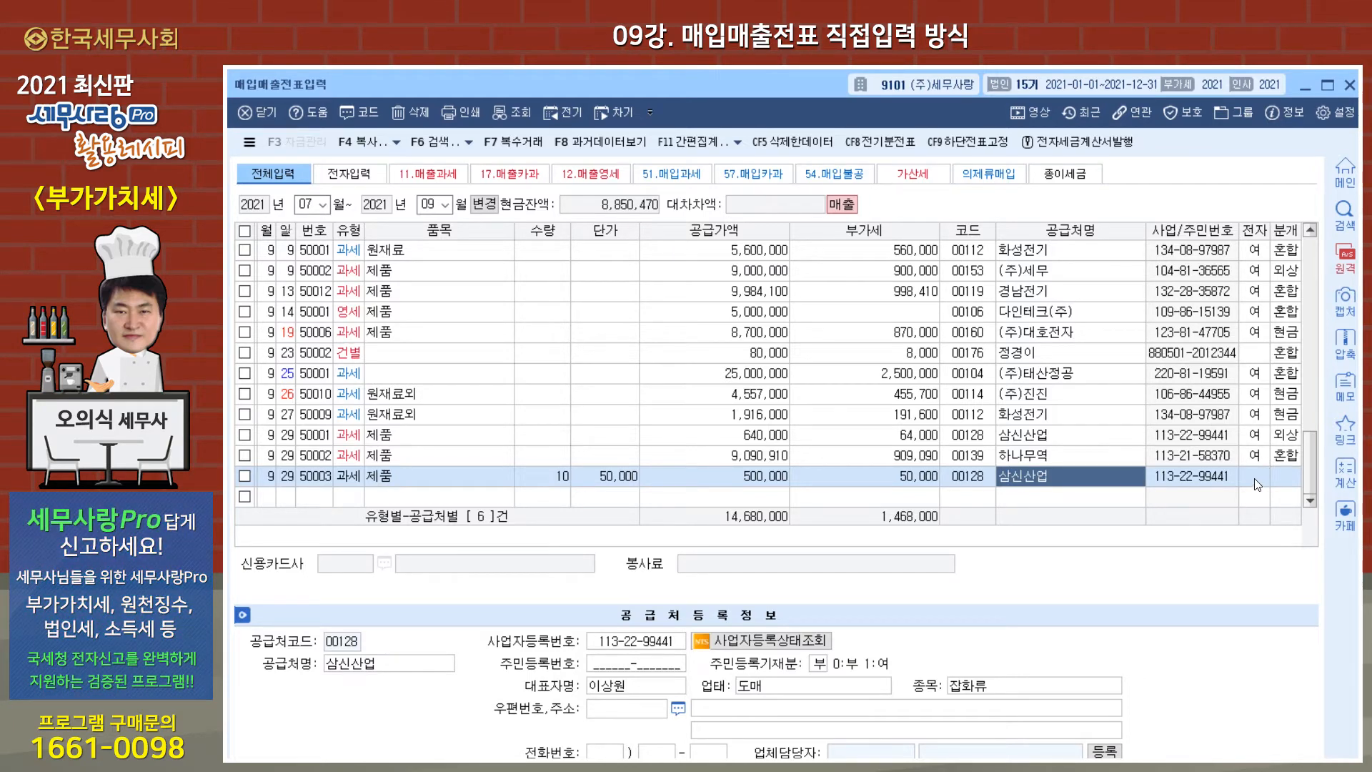
{"action": "left_click", "coordinate": [1075, 478]}
{"action": "left_click", "coordinate": [419, 662]}
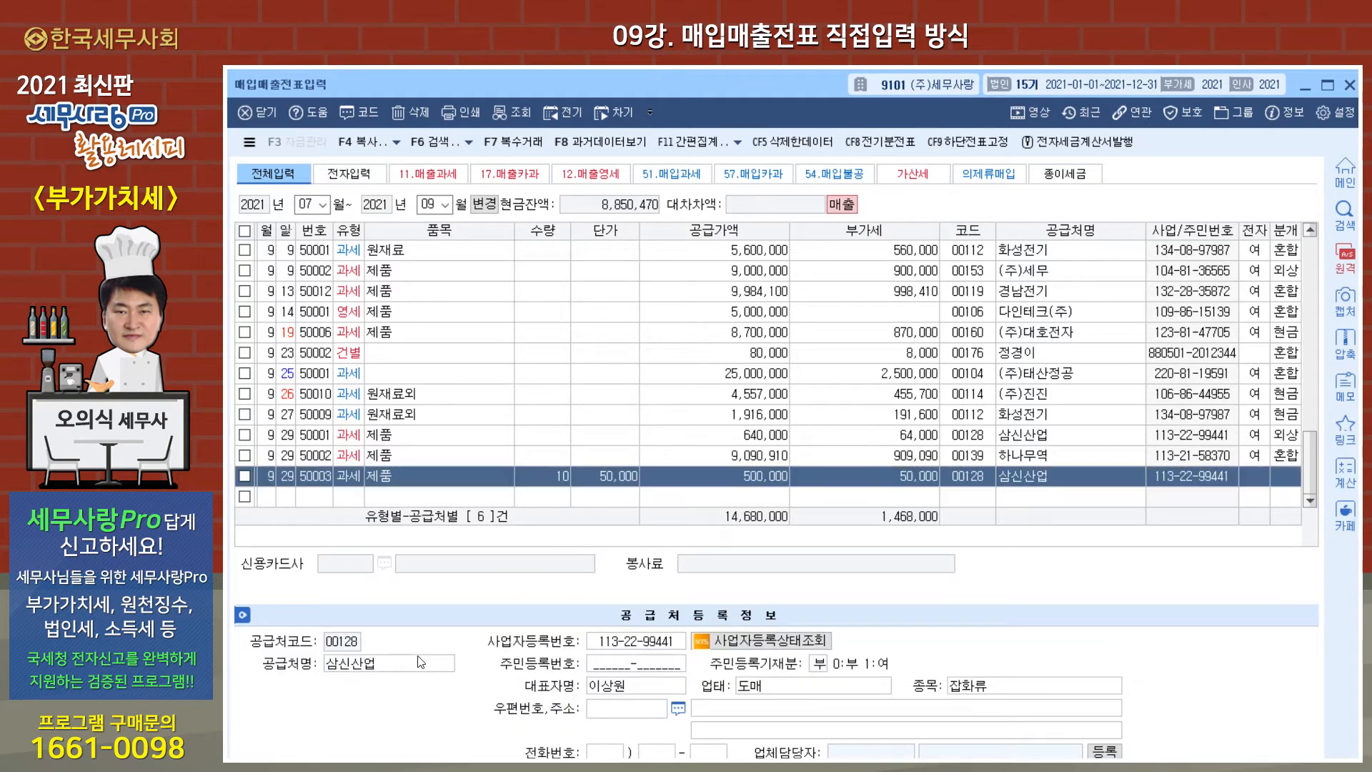
{"action": "left_click", "coordinate": [615, 664]}
{"action": "left_click", "coordinate": [628, 707]}
{"action": "left_click", "coordinate": [771, 687]}
{"action": "left_click", "coordinate": [825, 708]}
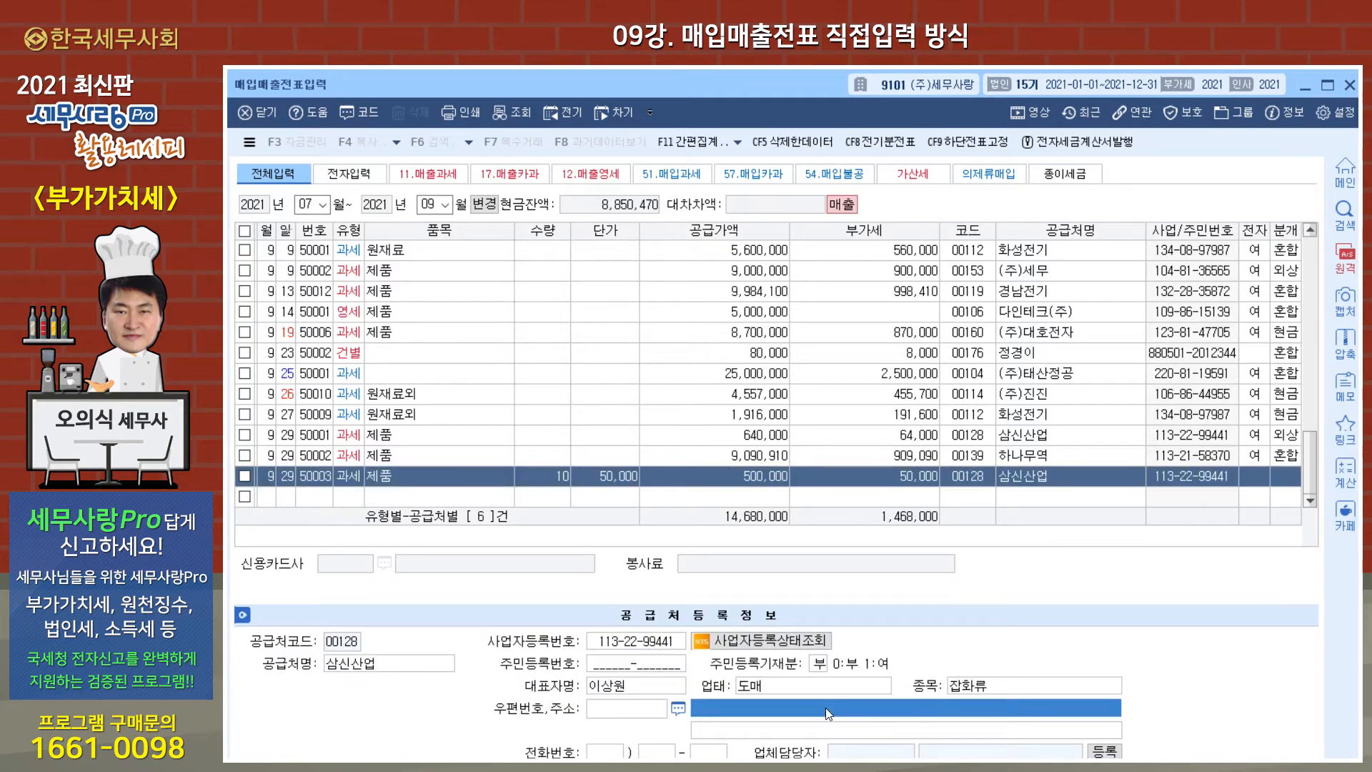
{"action": "left_click", "coordinate": [619, 687]}
{"action": "left_click", "coordinate": [602, 709]}
- Review the supplier's registration number, business type and address, then close 매입매출전표입력
{"action": "left_click", "coordinate": [406, 671]}
{"action": "left_click", "coordinate": [658, 663]}
{"action": "left_click", "coordinate": [654, 645]}
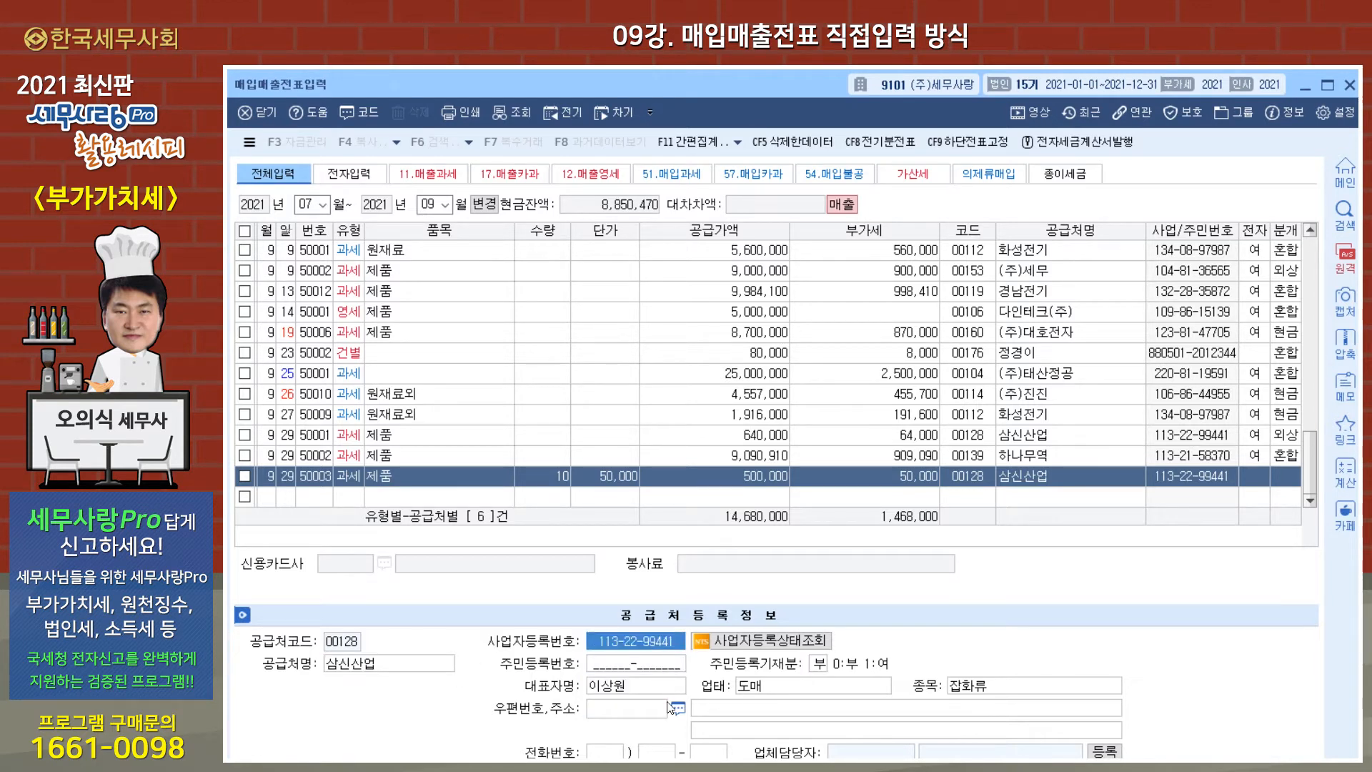
{"action": "left_click", "coordinate": [654, 688]}
{"action": "left_click", "coordinate": [762, 685]}
{"action": "left_click", "coordinate": [966, 690]}
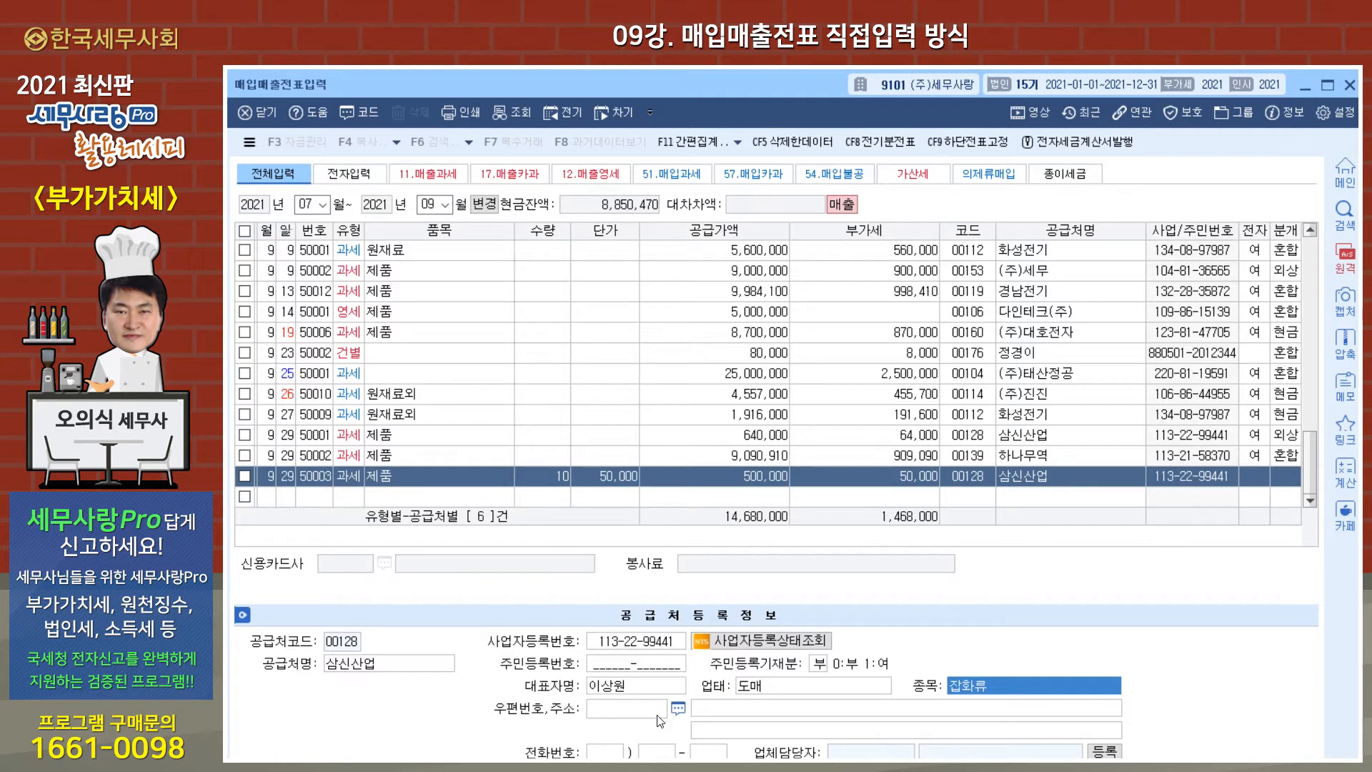
{"action": "left_click", "coordinate": [619, 712]}
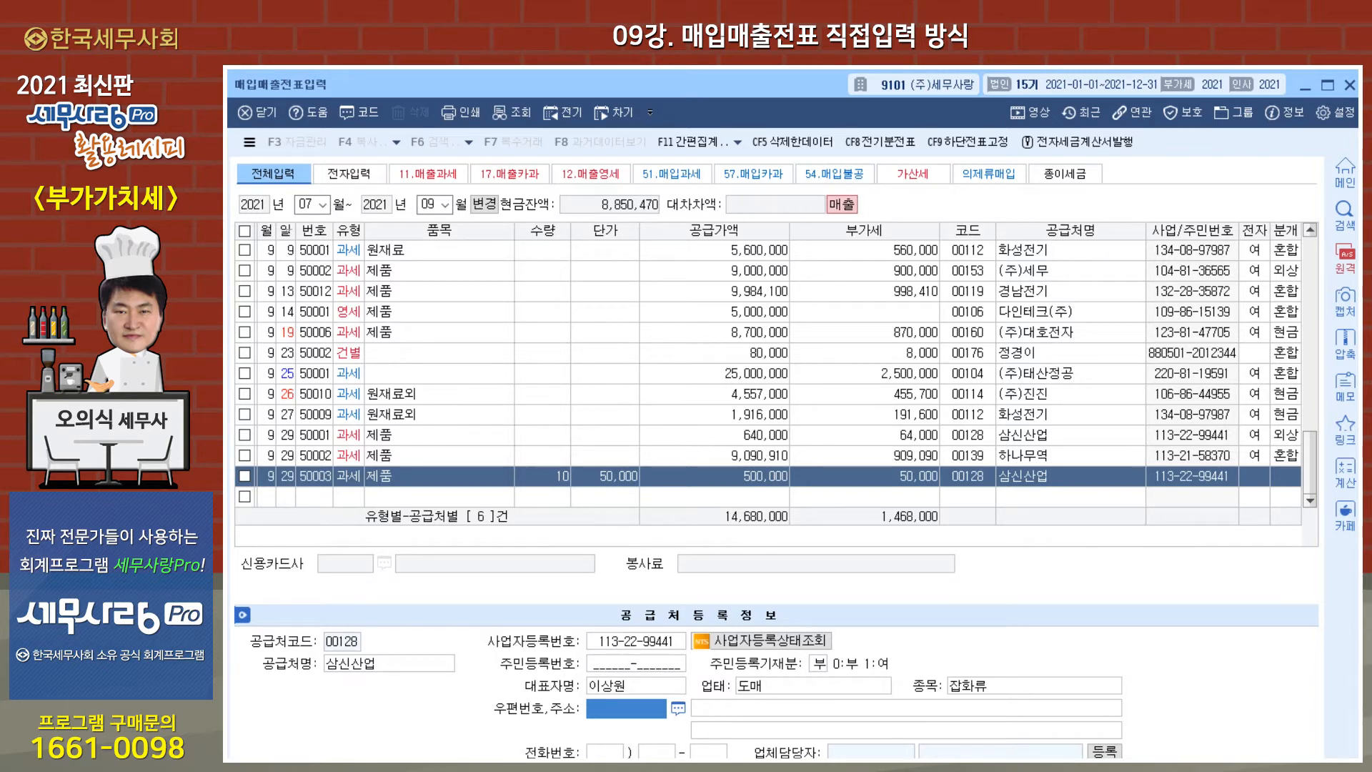
{"action": "key", "text": "Escape"}
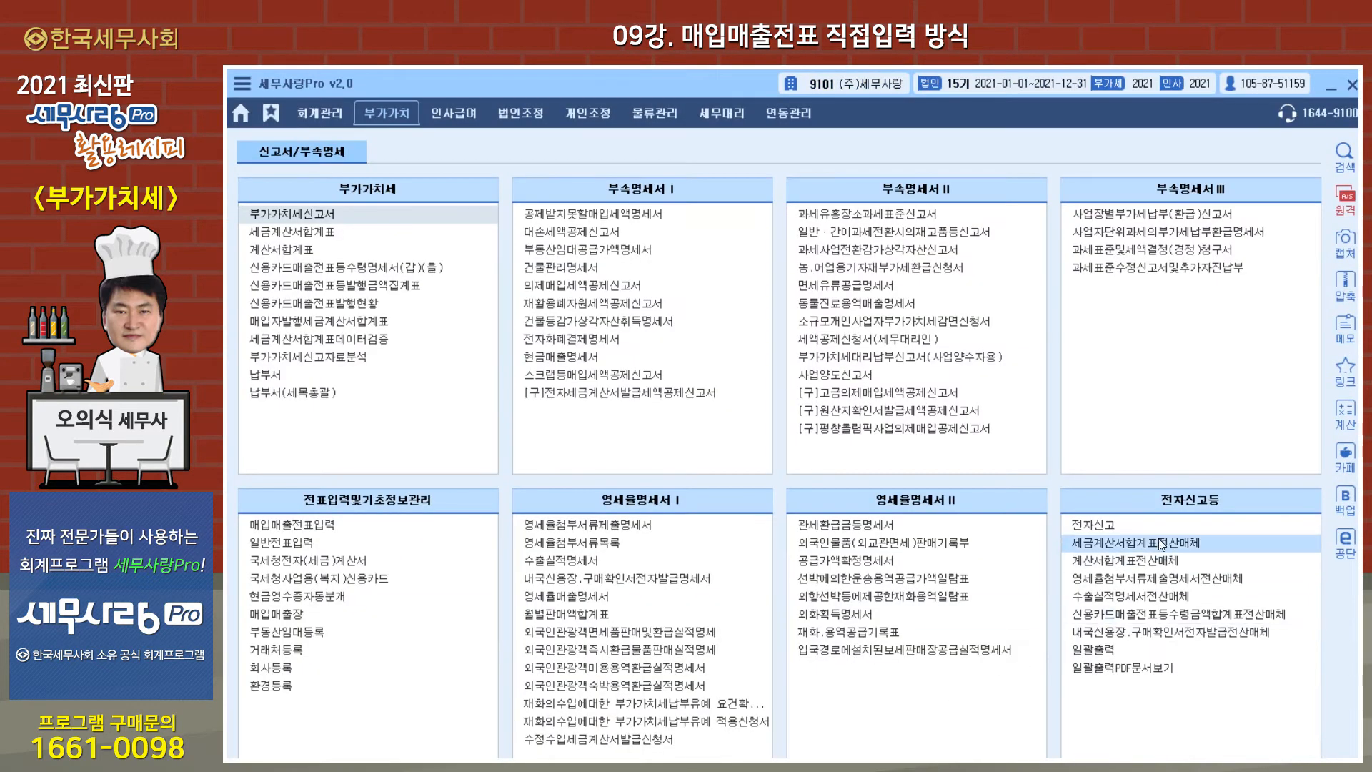
- Go back through 회계관리 to 매입매출전표입력, showing 삼신산업's details for voucher 50003
{"action": "left_click", "coordinate": [323, 113]}
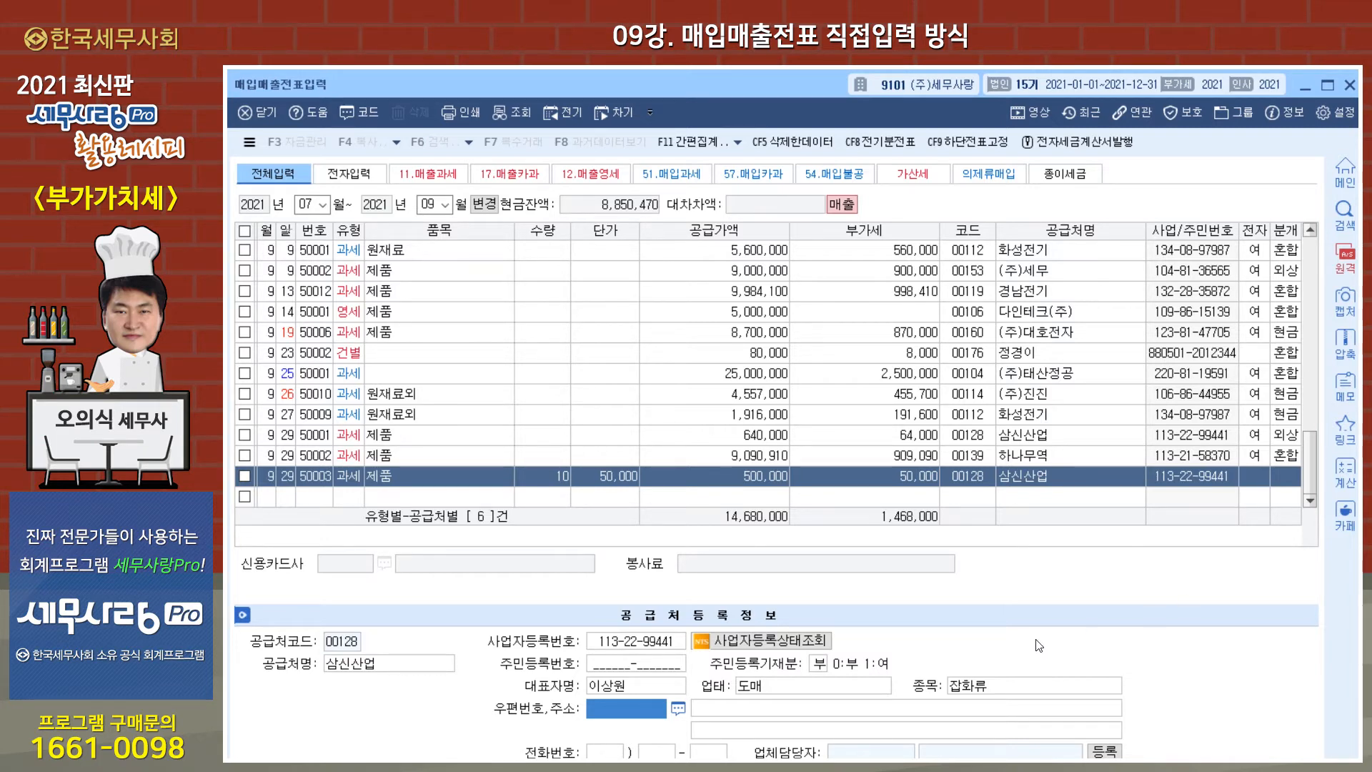
{"action": "left_click", "coordinate": [1346, 430]}
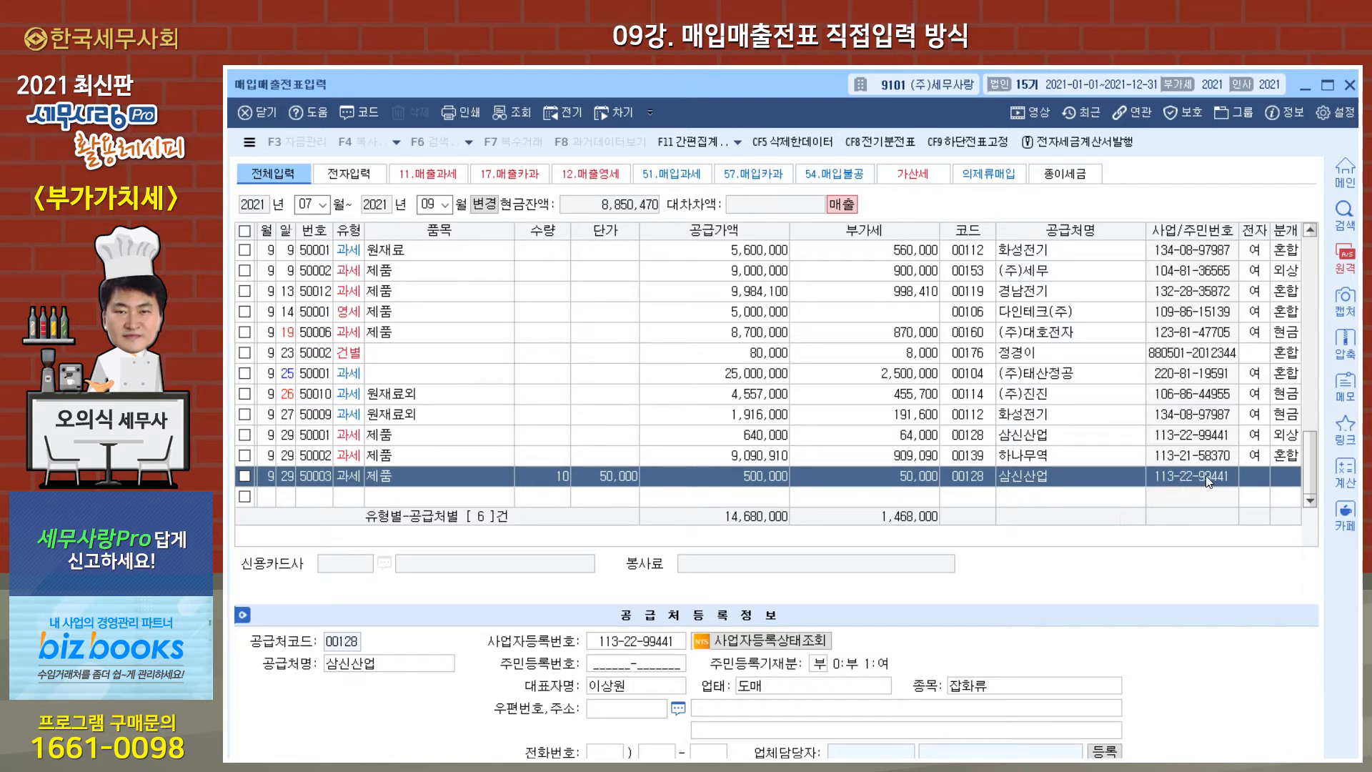
{"action": "left_click", "coordinate": [1254, 477]}
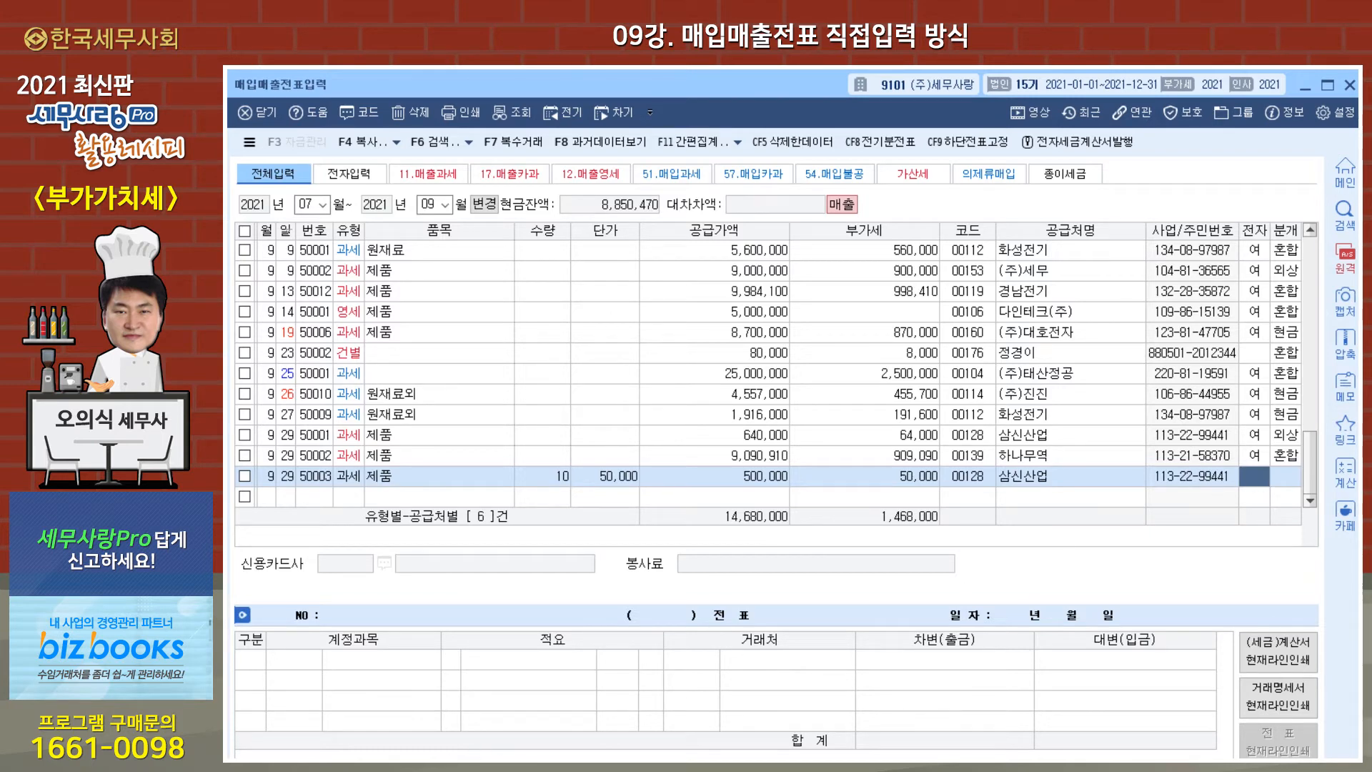
- Change the 9/29 sale's journal type from 혼합 (3) to 외상 (2), debiting 외상매출금 550,000, then close voucher entry
{"action": "left_click", "coordinate": [389, 477]}
{"action": "left_click", "coordinate": [1267, 477]}
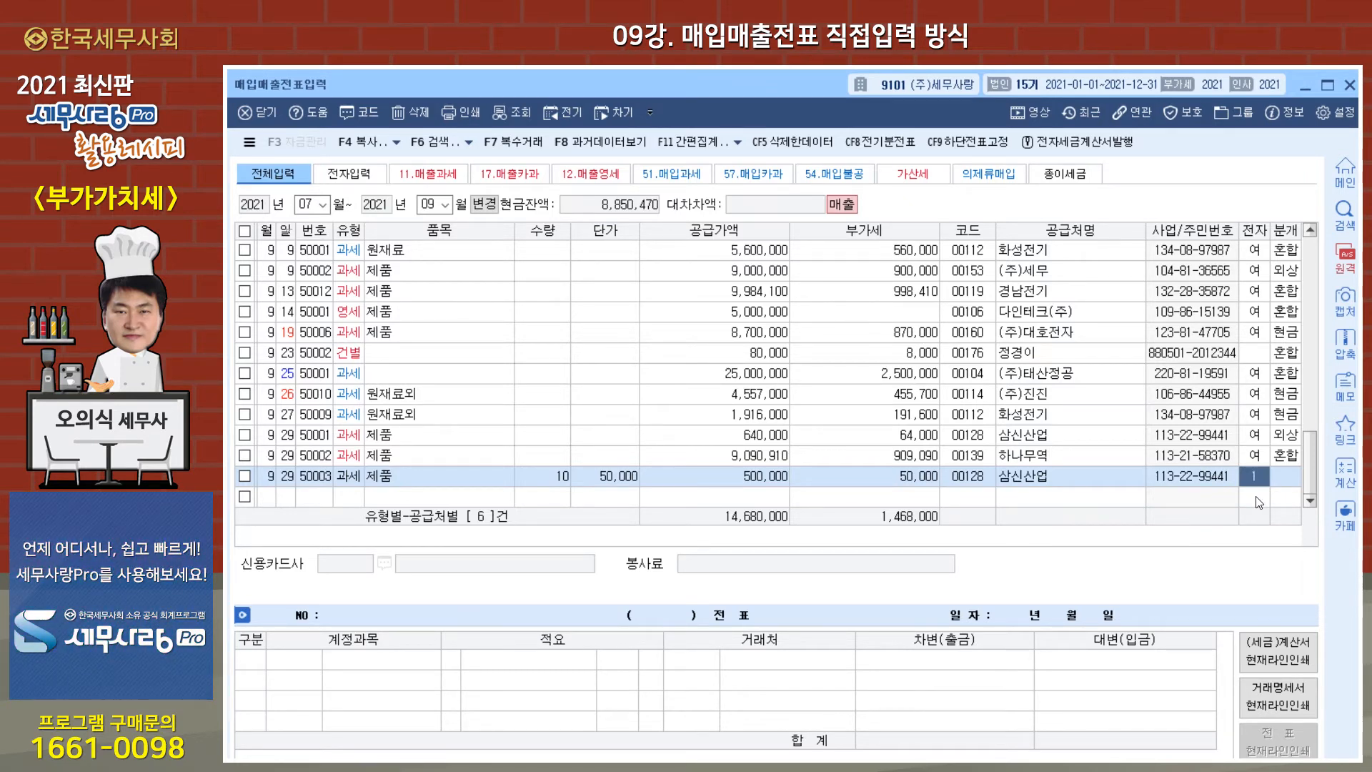
{"action": "key", "text": "Return"}
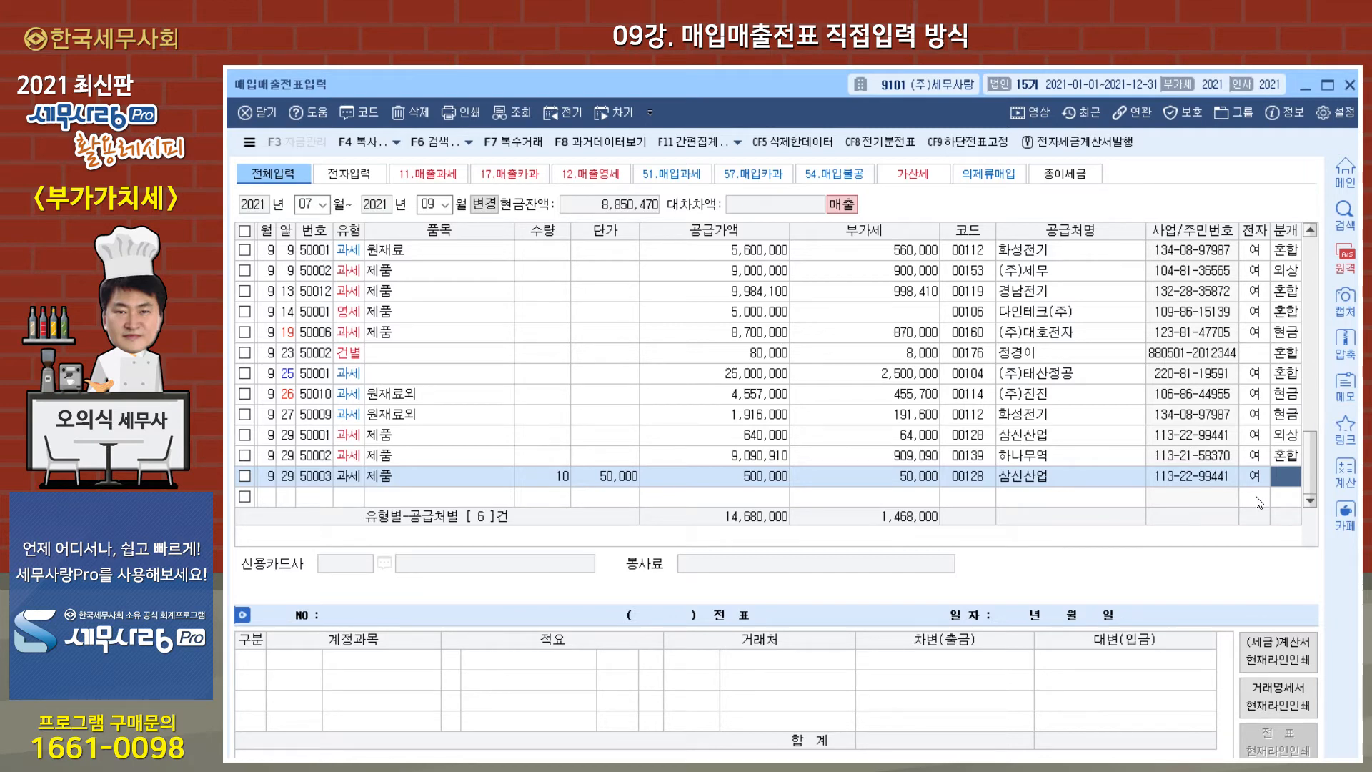
{"action": "type", "text": "3"}
{"action": "key", "text": "Return"}
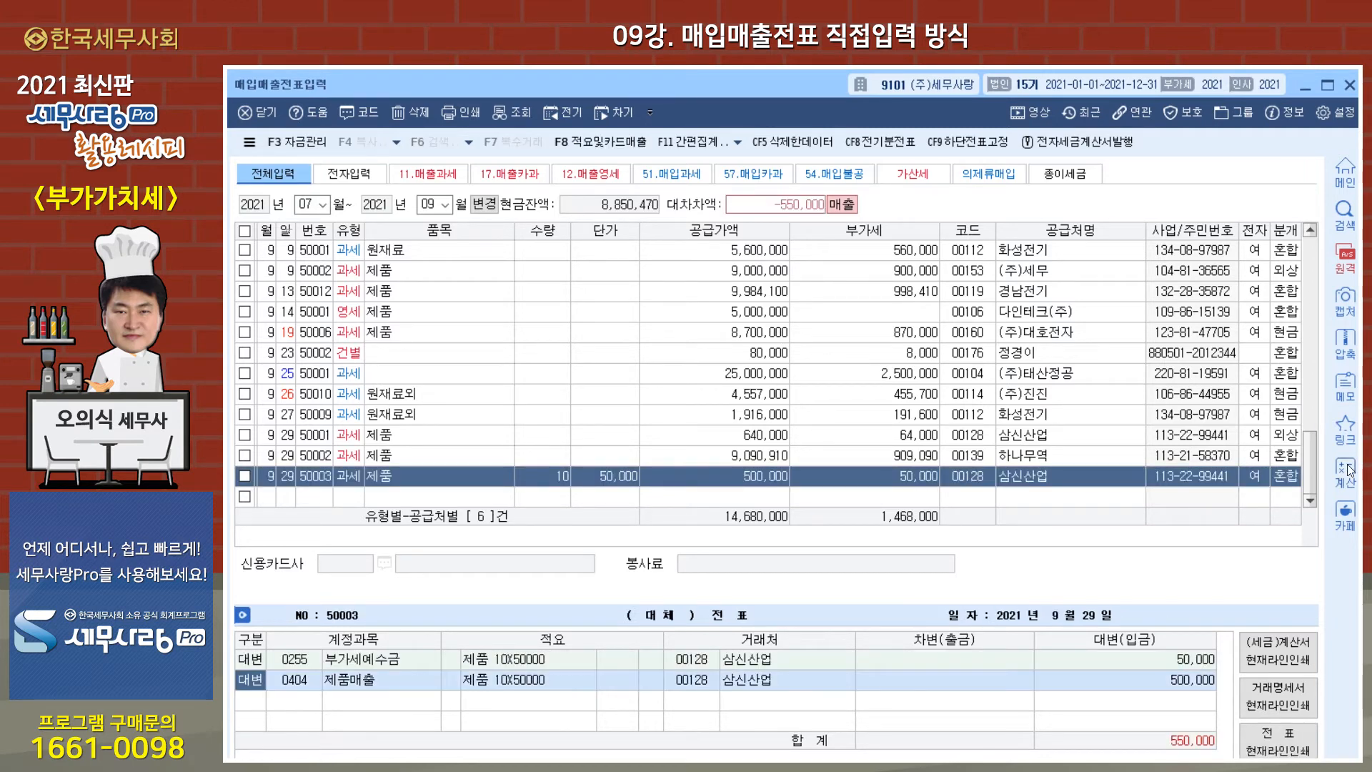
{"action": "left_click", "coordinate": [1288, 479]}
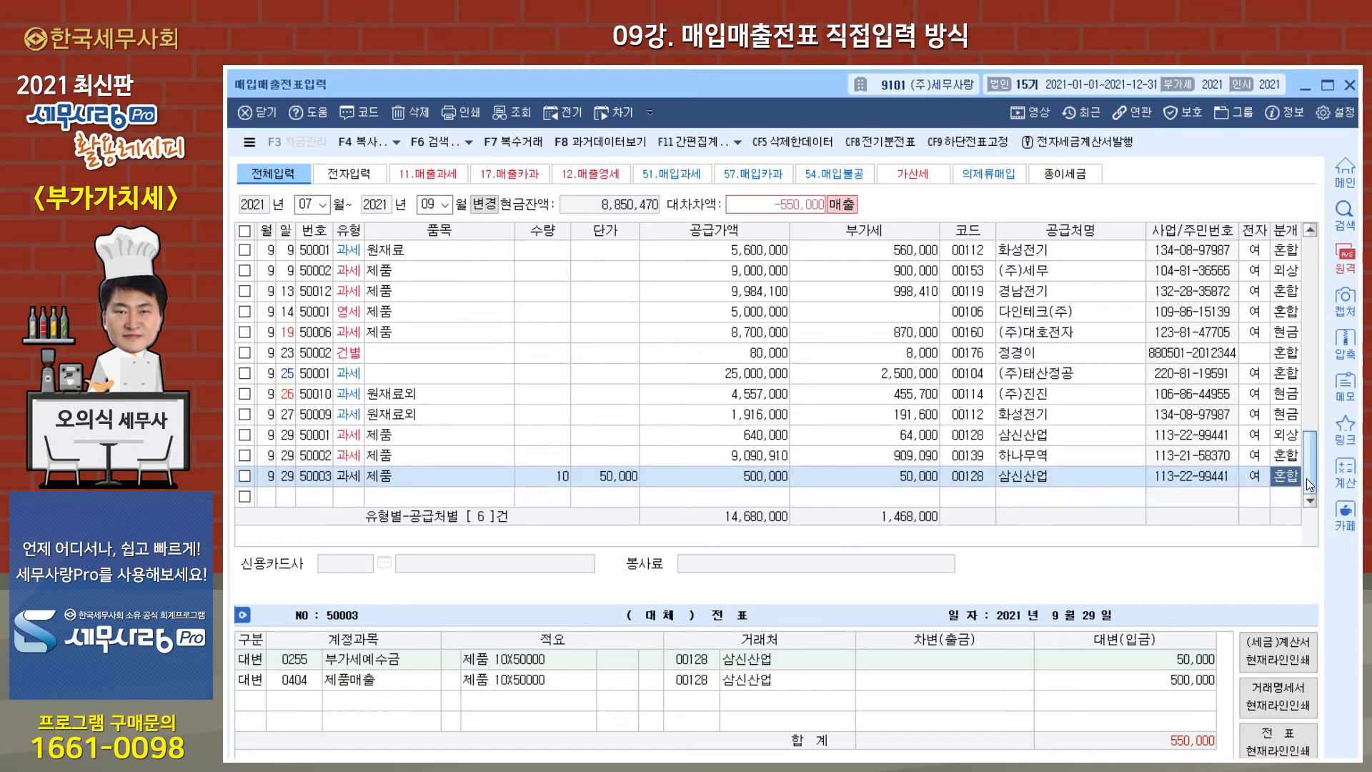
{"action": "type", "text": "2"}
{"action": "key", "text": "Return"}
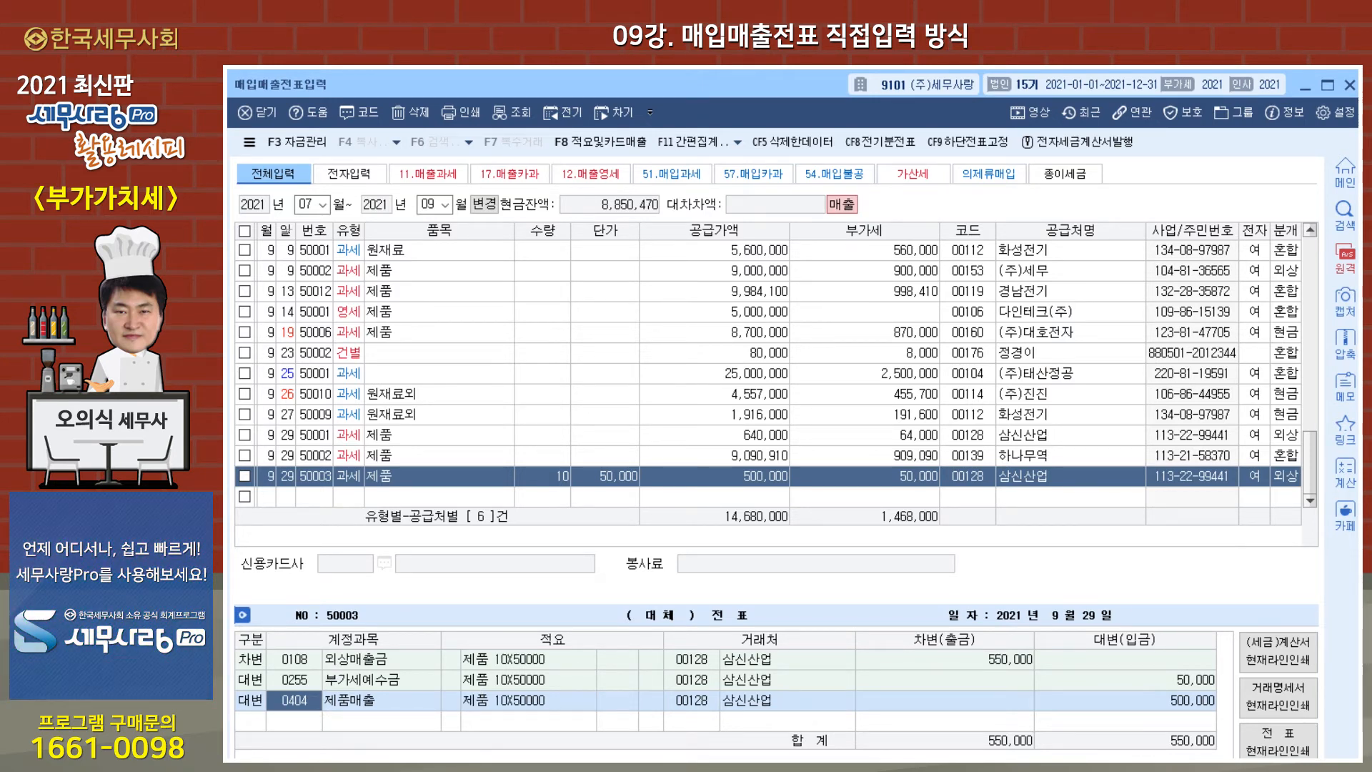
{"action": "key", "text": "Escape"}
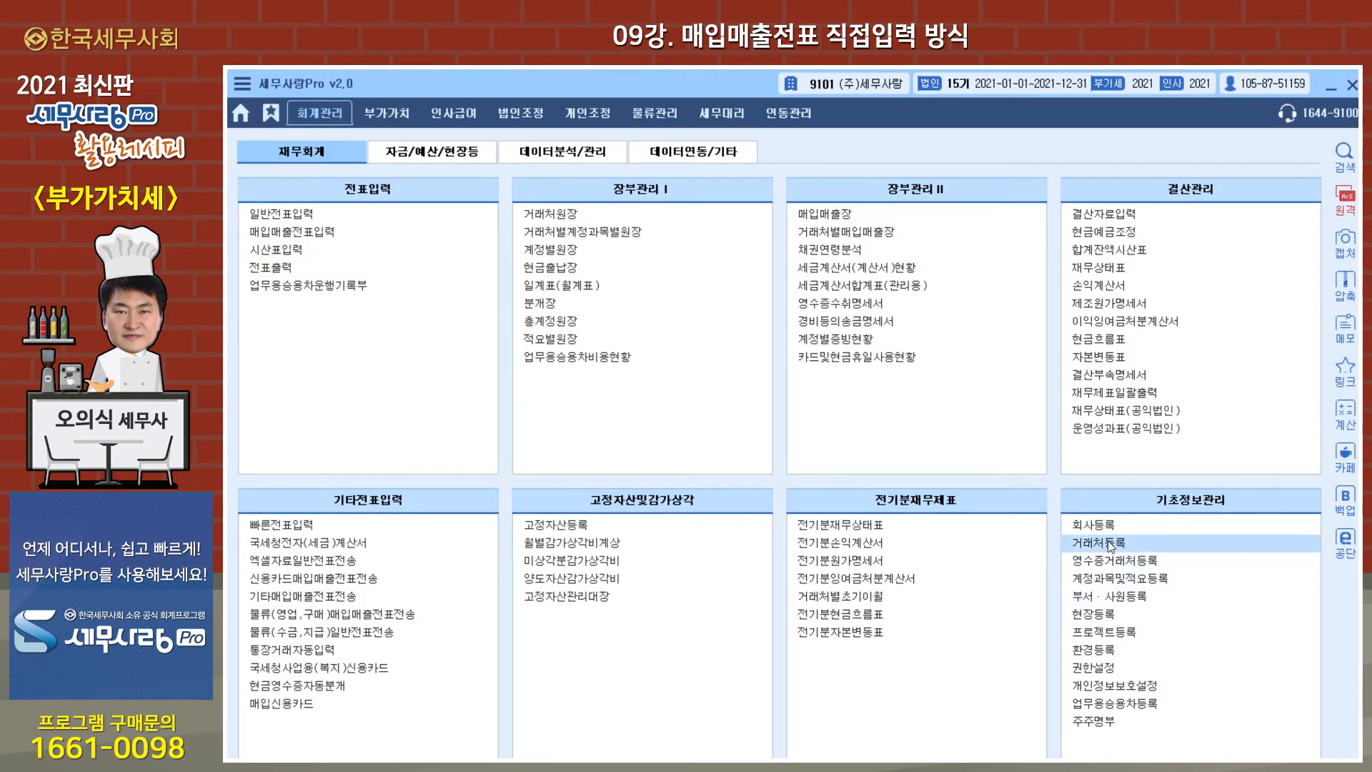
- Check 환경등록's 회계 defaults: sales 0404 제품매출 and receivables 0108 외상매출금
{"action": "left_click", "coordinate": [1101, 650]}
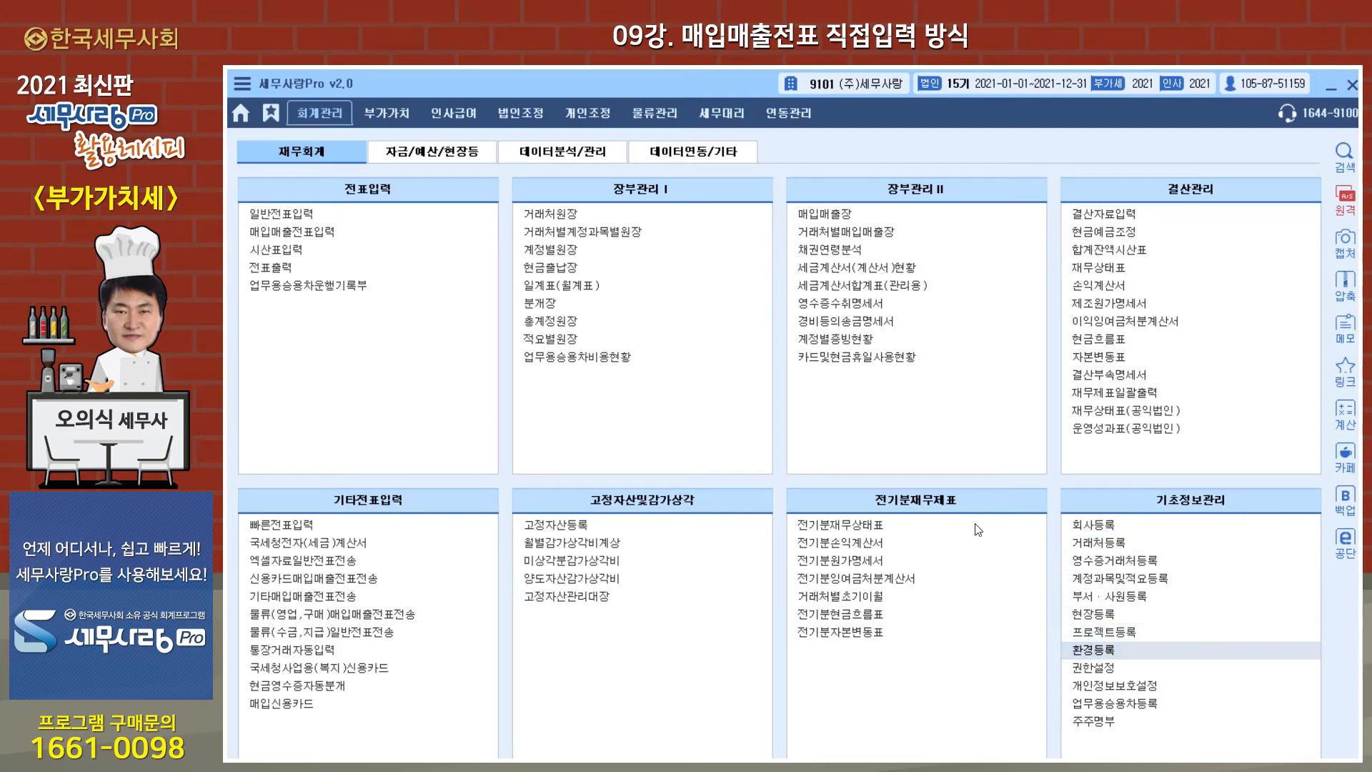
{"action": "left_click", "coordinate": [341, 188]}
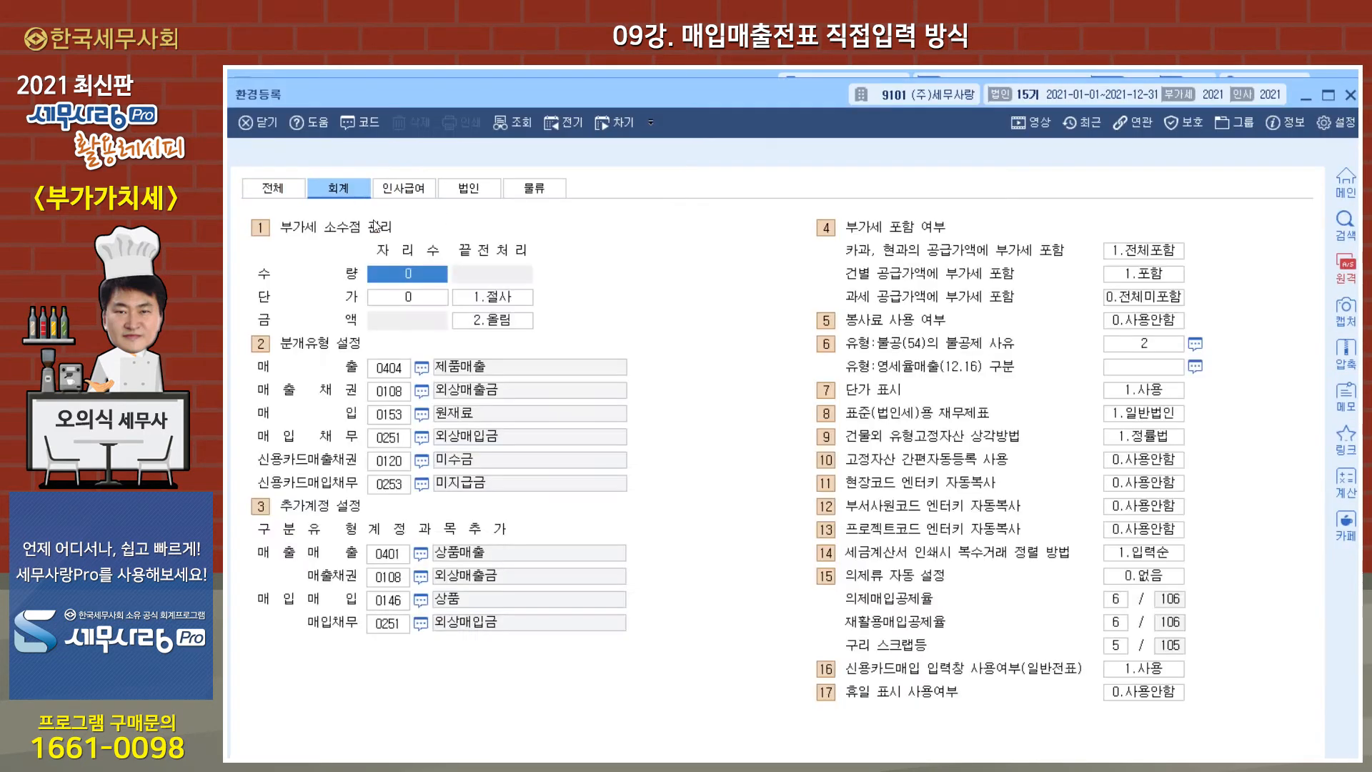
{"action": "left_click", "coordinate": [451, 368]}
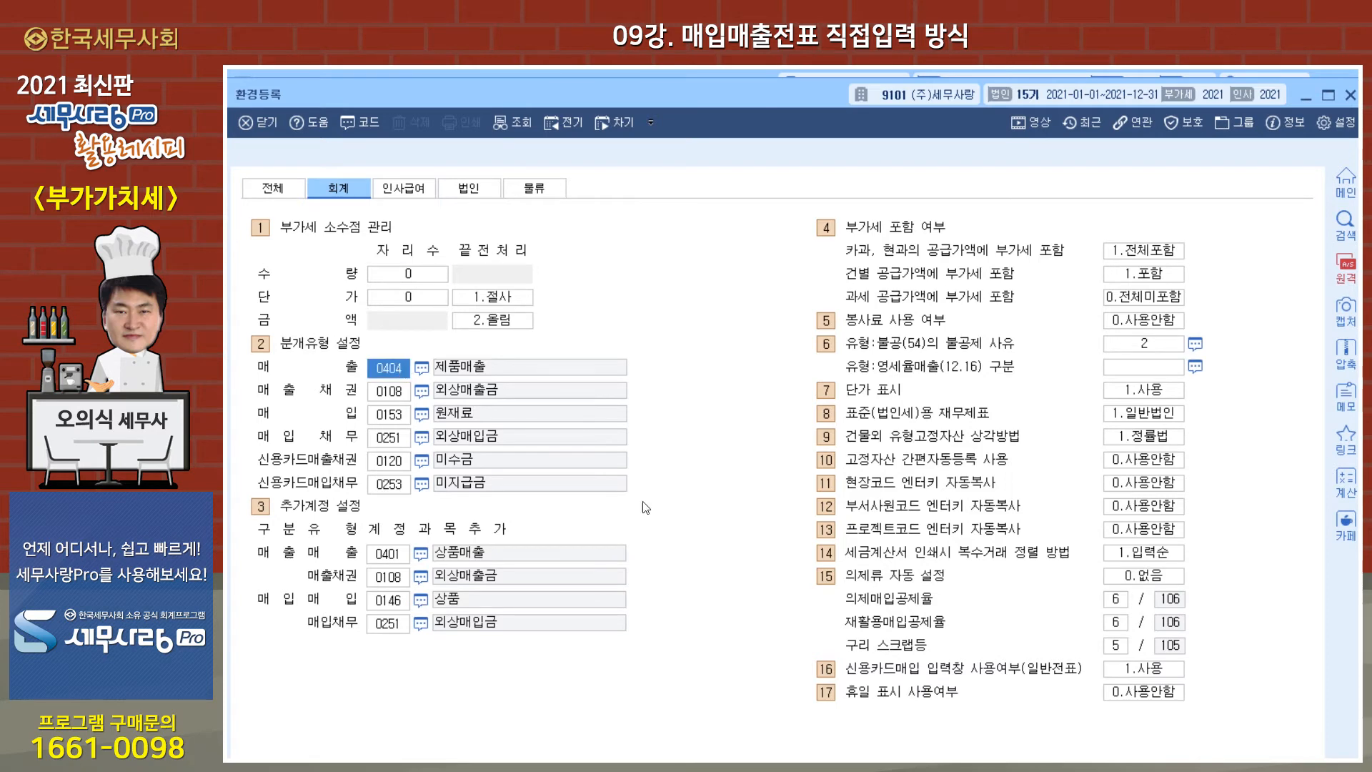
{"action": "key", "text": "Escape"}
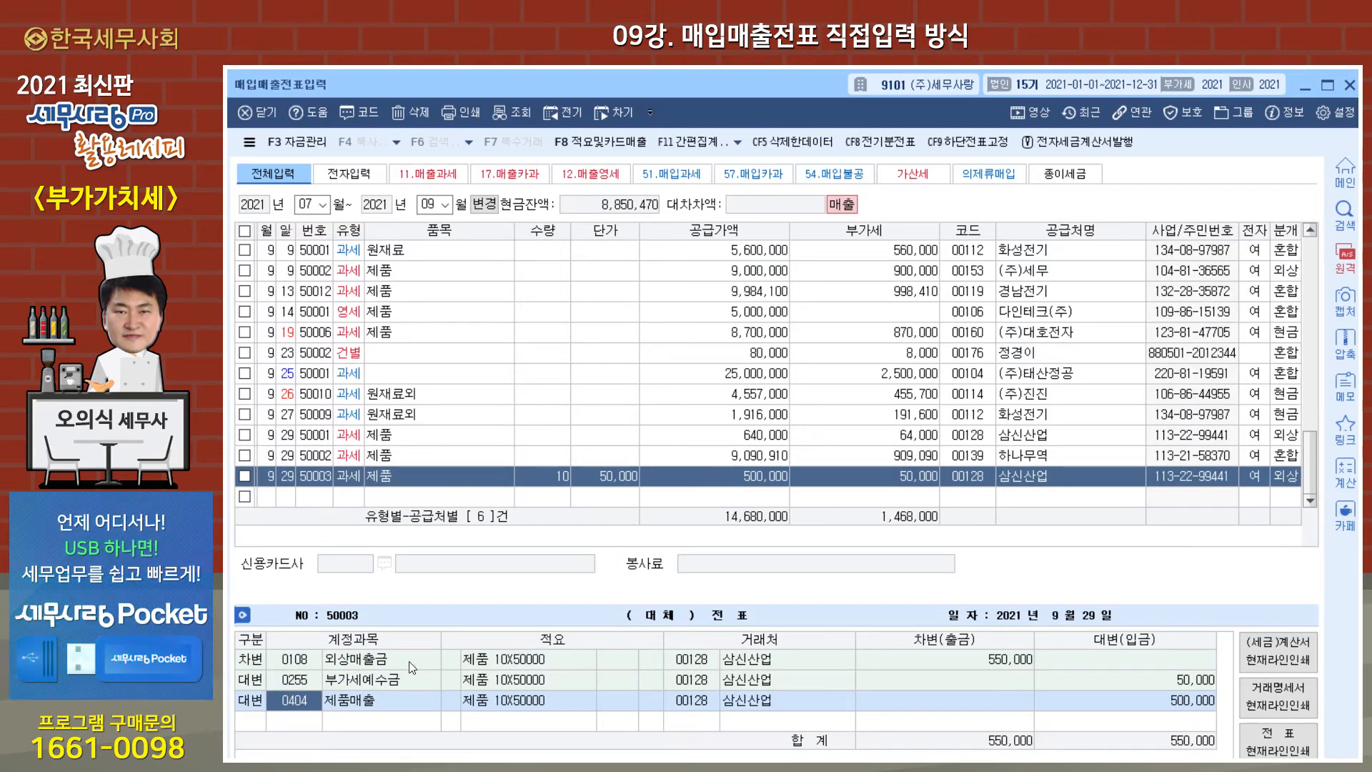
- Set the 9/29 sale to 현금 (1) and review its 입금 lines: 부가세예수금 50,000, 제품매출 500,000
{"action": "left_click", "coordinate": [1296, 476]}
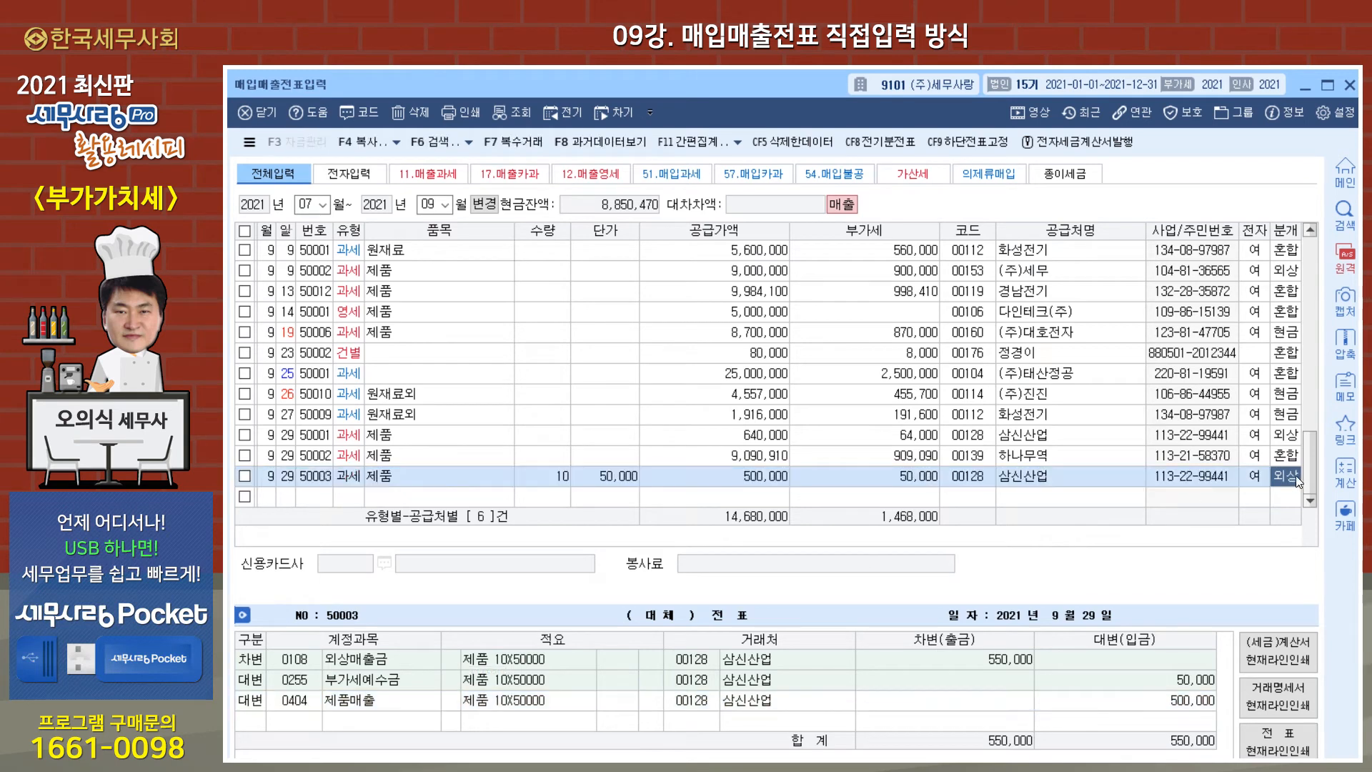
{"action": "key", "text": "1"}
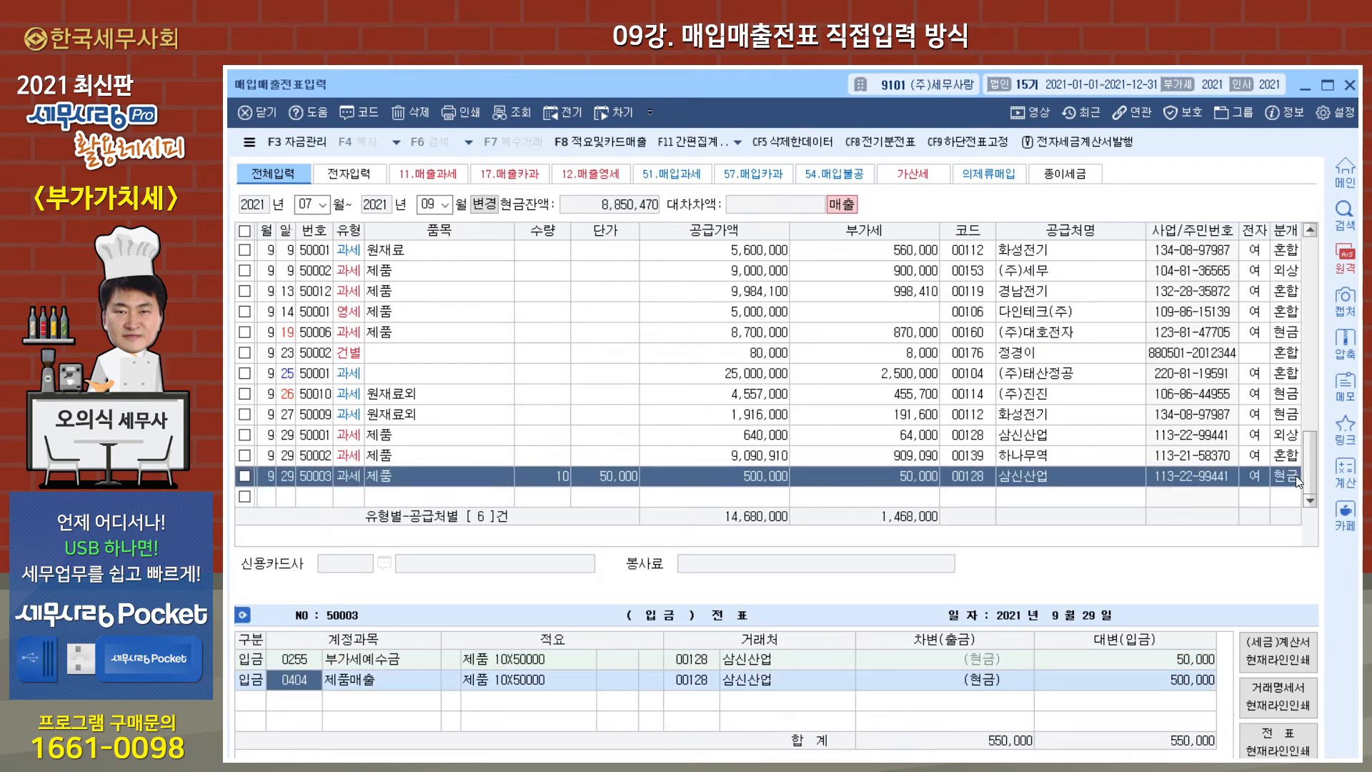
{"action": "key", "text": "Return"}
{"action": "left_click", "coordinate": [319, 679]}
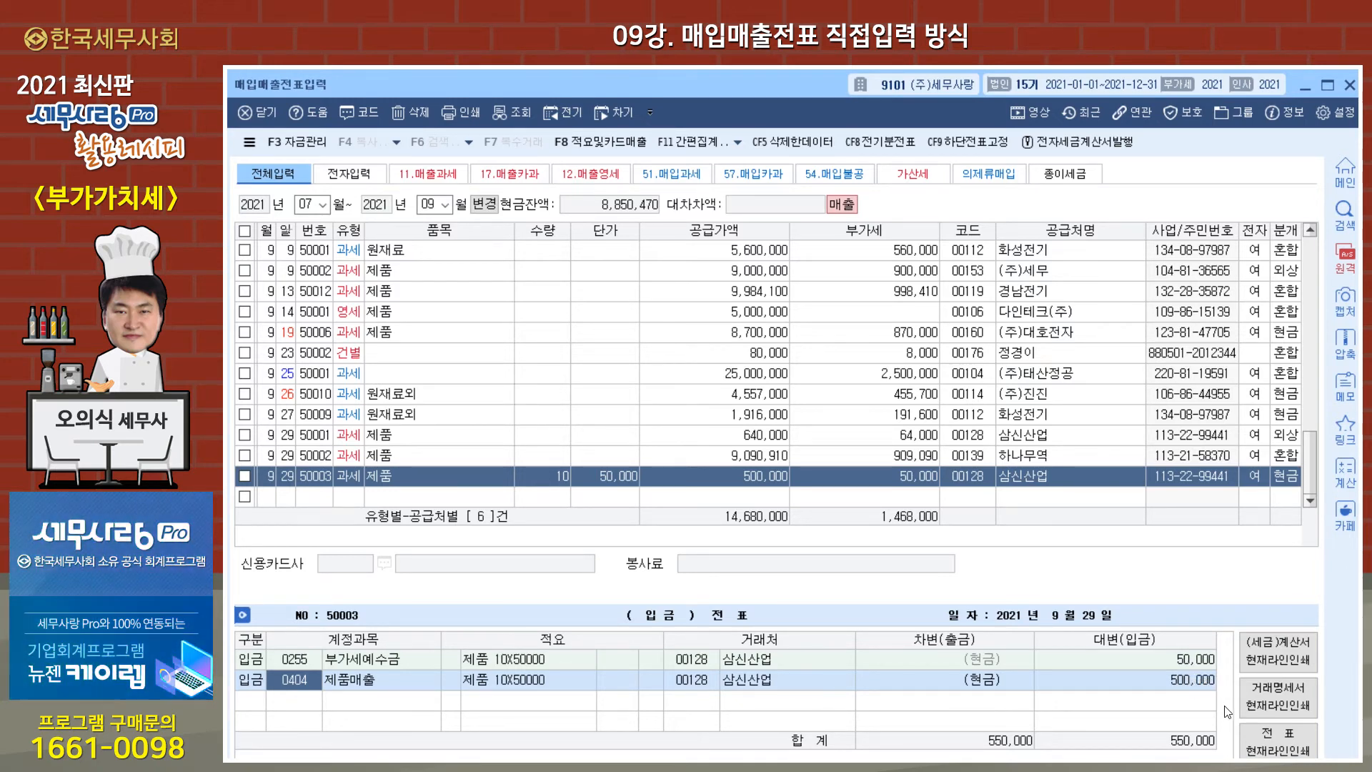
{"action": "left_click", "coordinate": [1182, 676]}
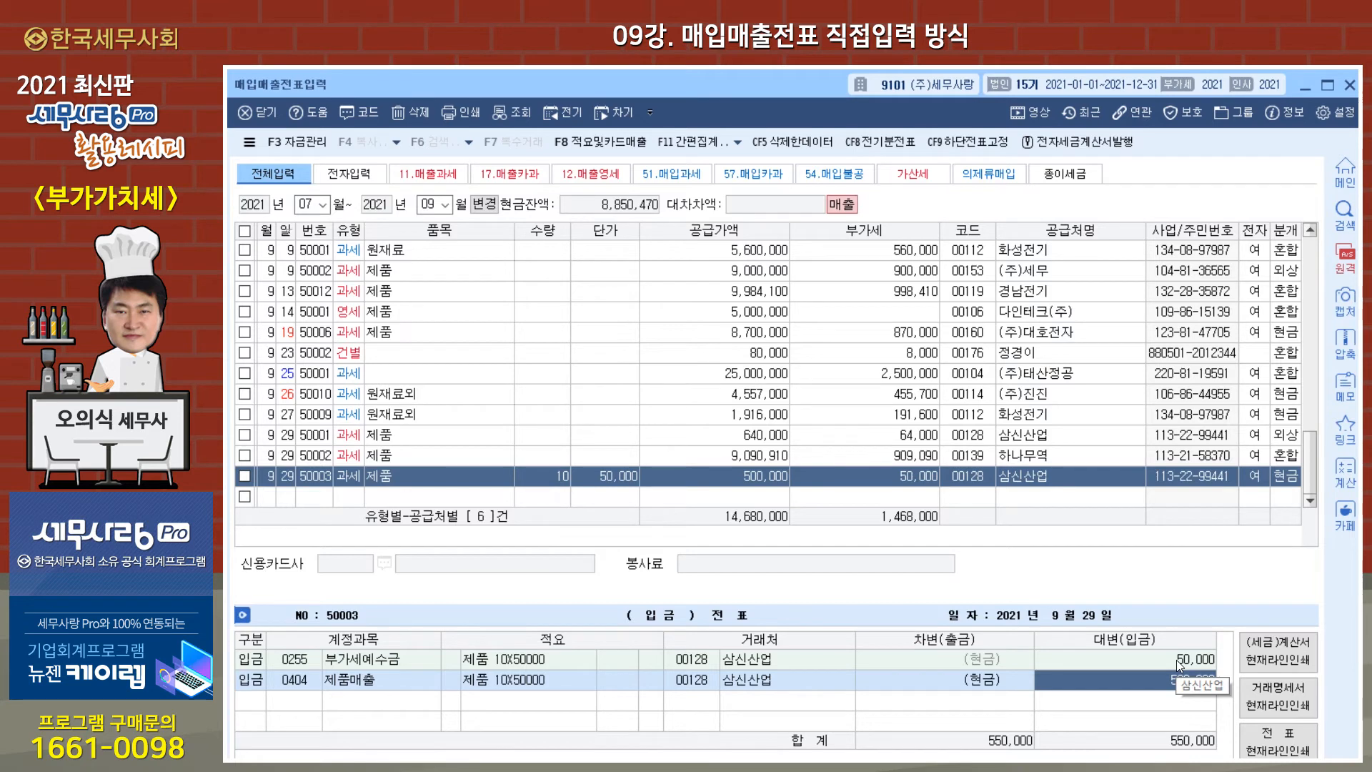
{"action": "left_click", "coordinate": [1147, 666]}
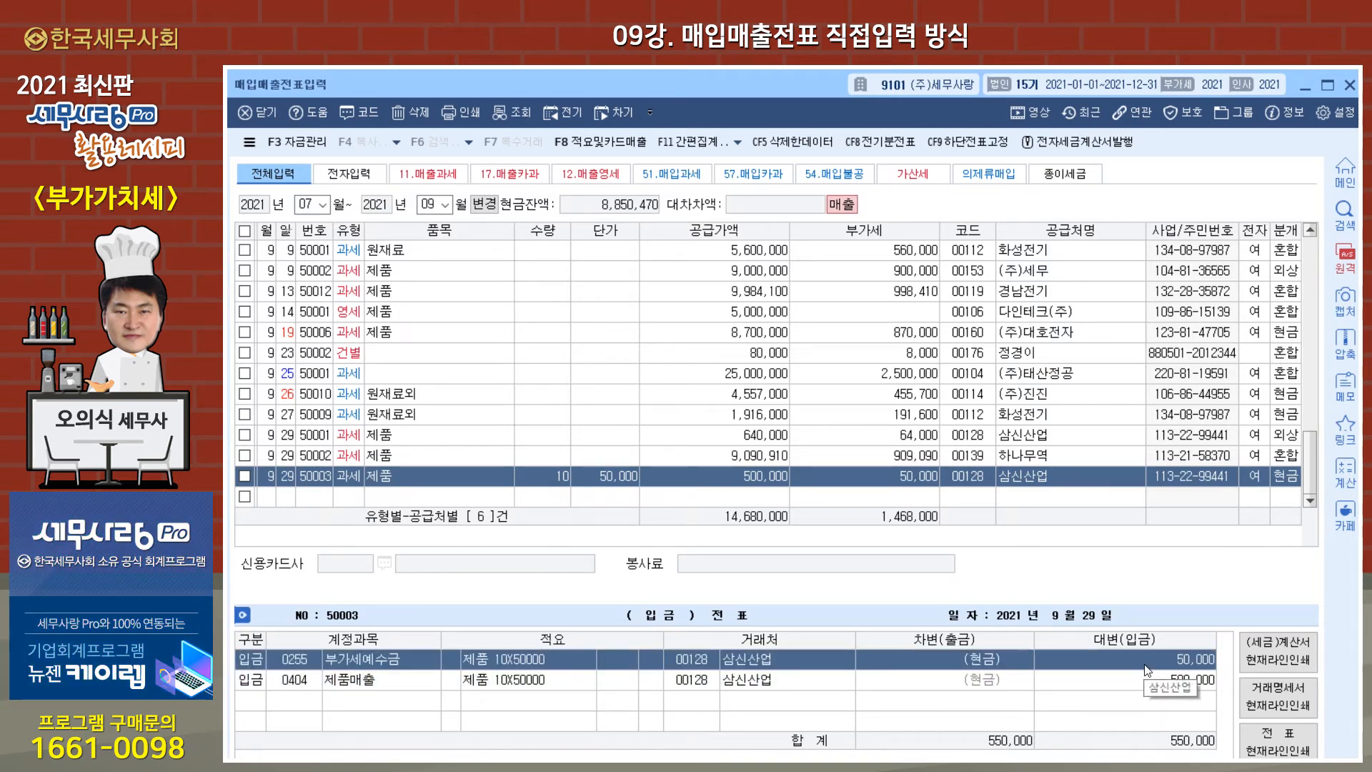
{"action": "left_click", "coordinate": [1202, 472]}
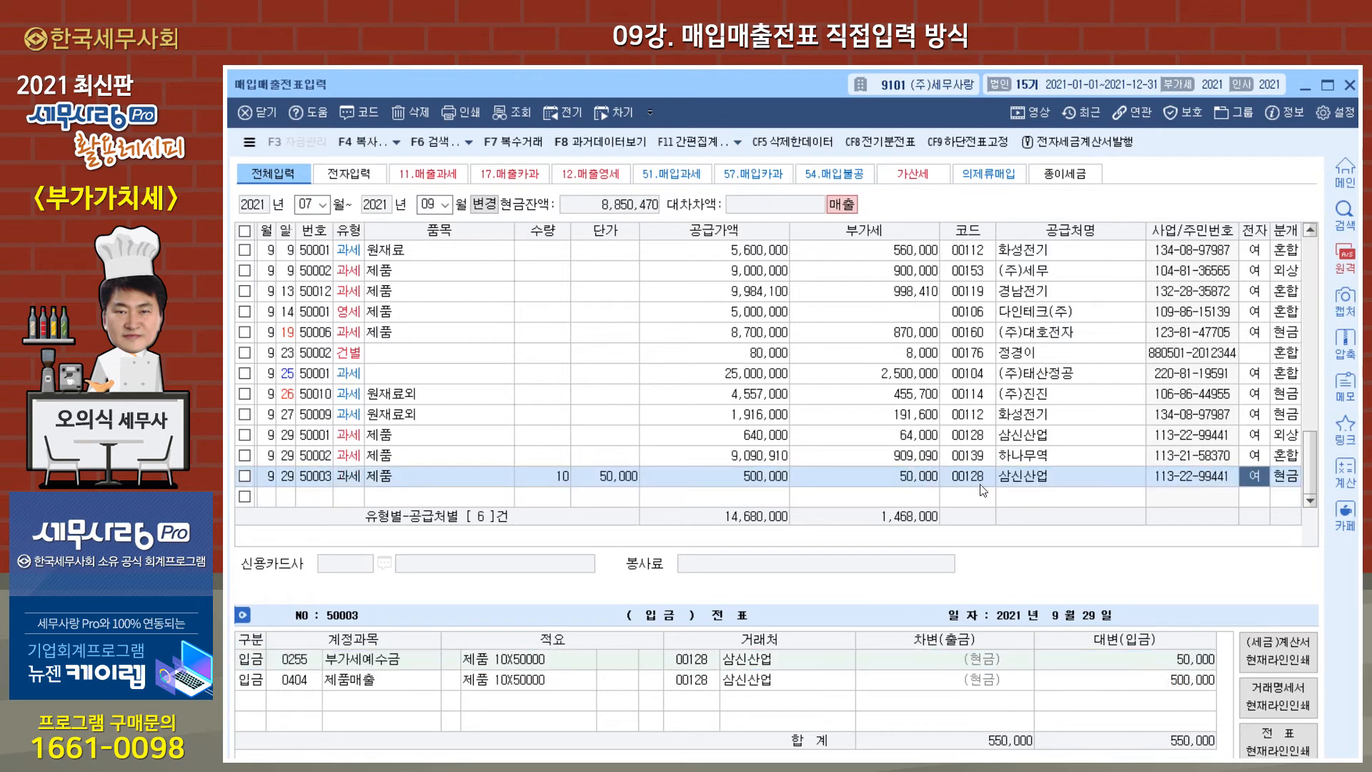
- Review 삼신산업's supplier details and switch the 9/29 sale's journal type to 카드 (4)
{"action": "left_click", "coordinate": [956, 481]}
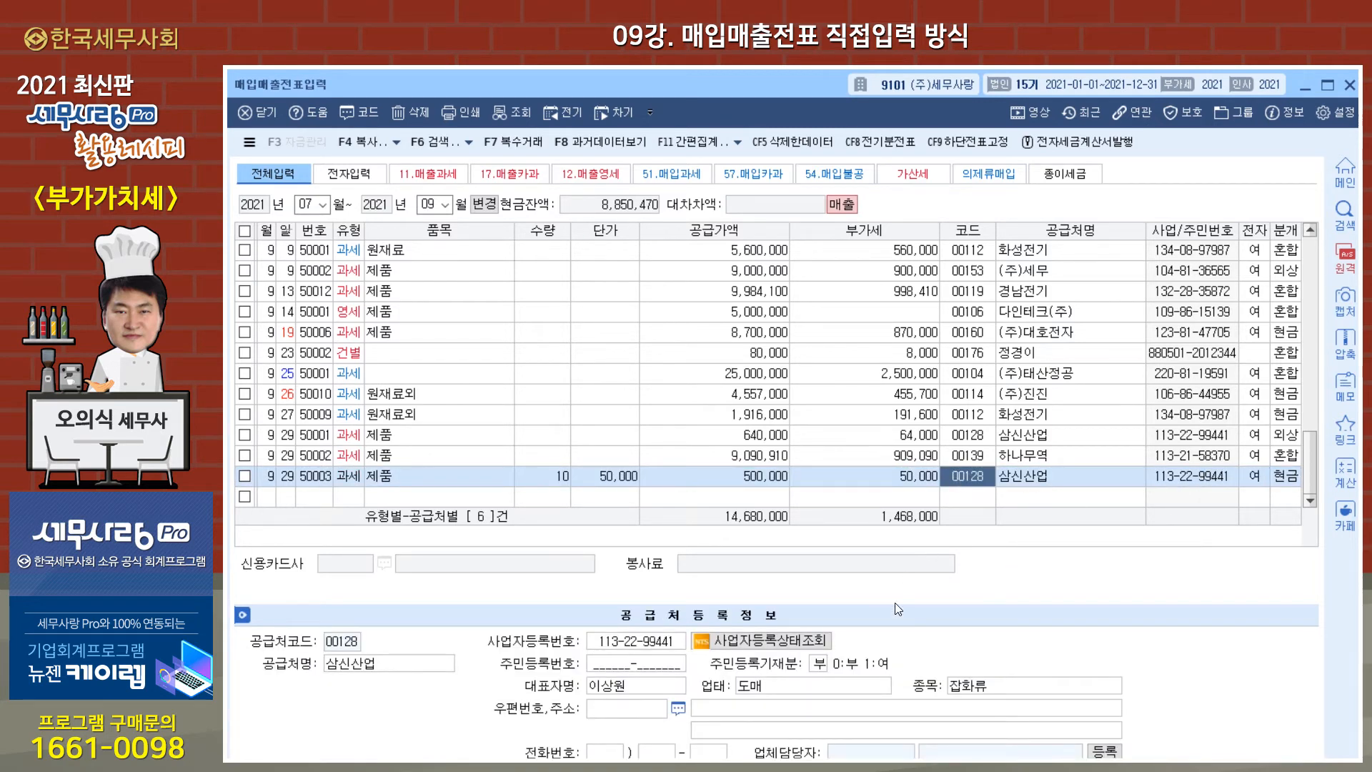
{"action": "left_click", "coordinate": [1272, 481]}
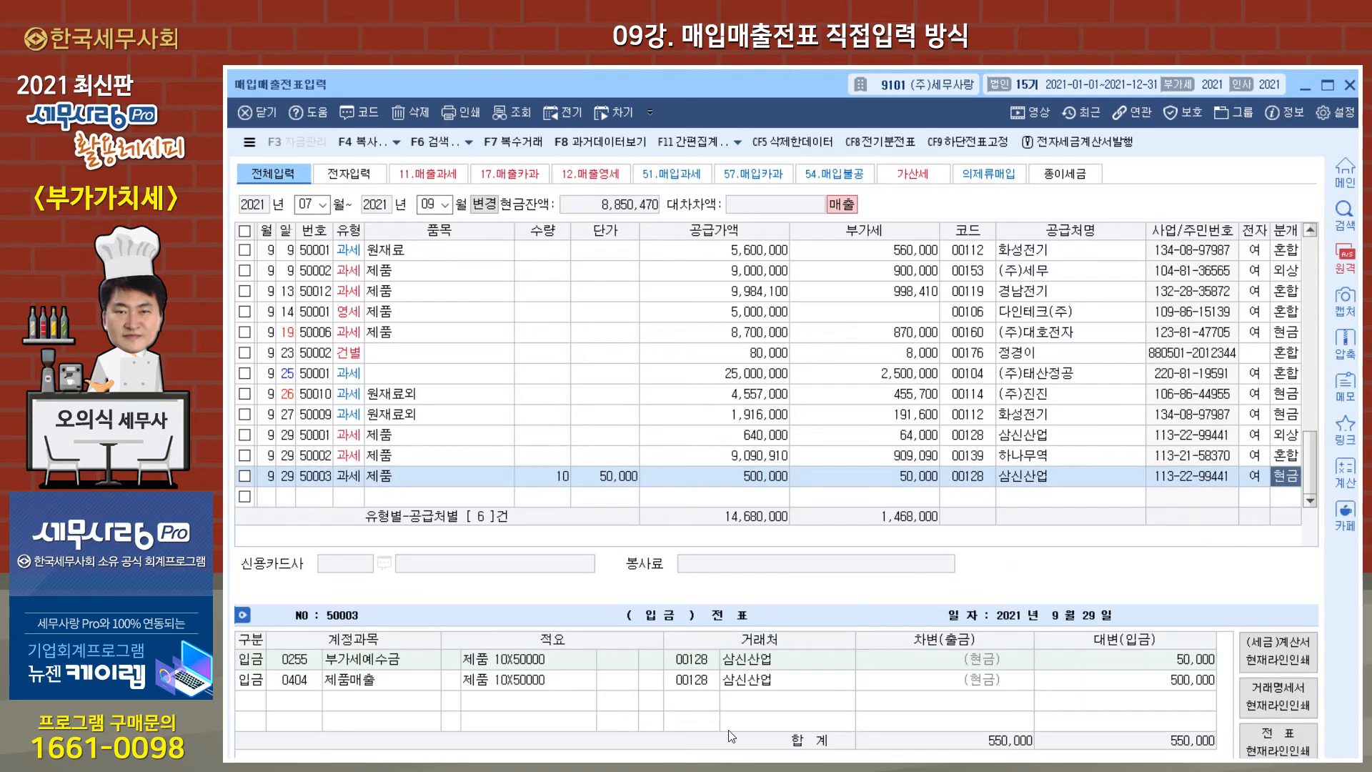
{"action": "left_click", "coordinate": [726, 681]}
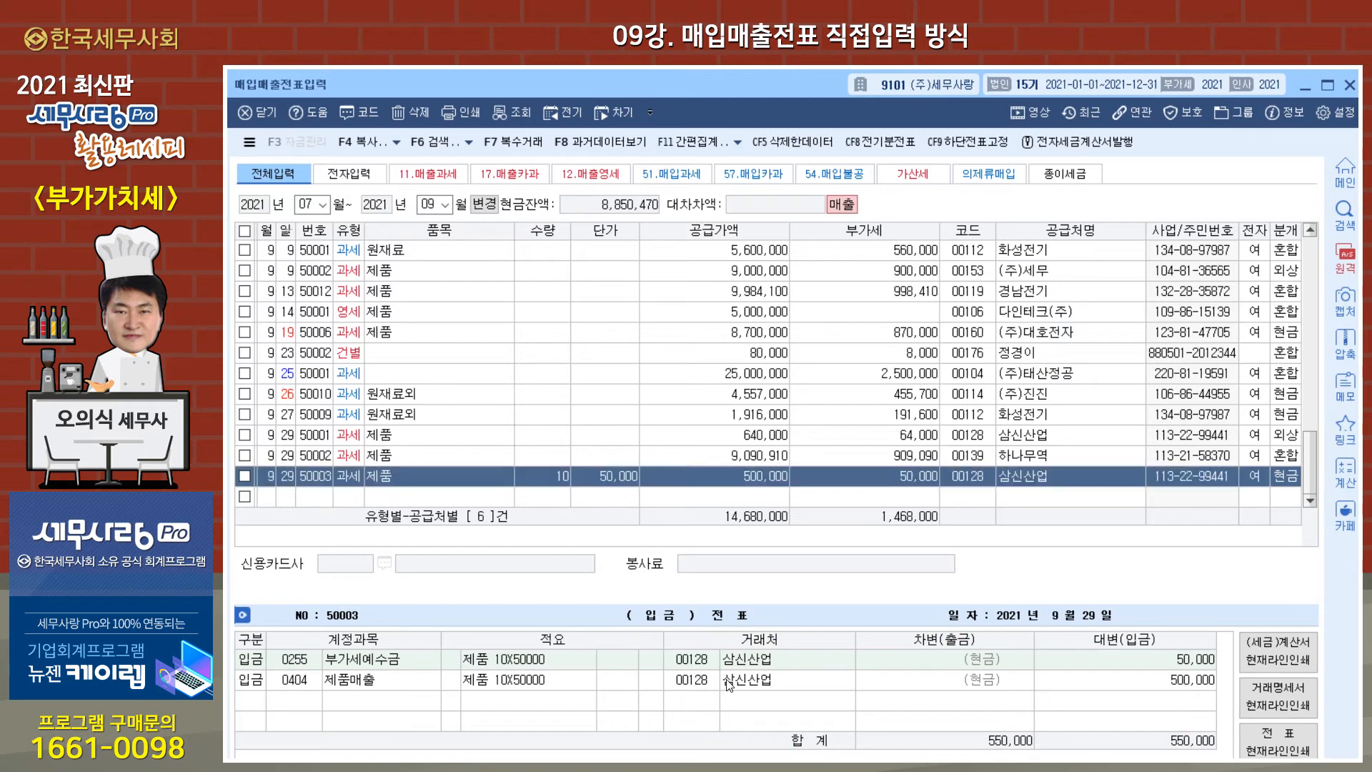
{"action": "left_click", "coordinate": [1292, 474]}
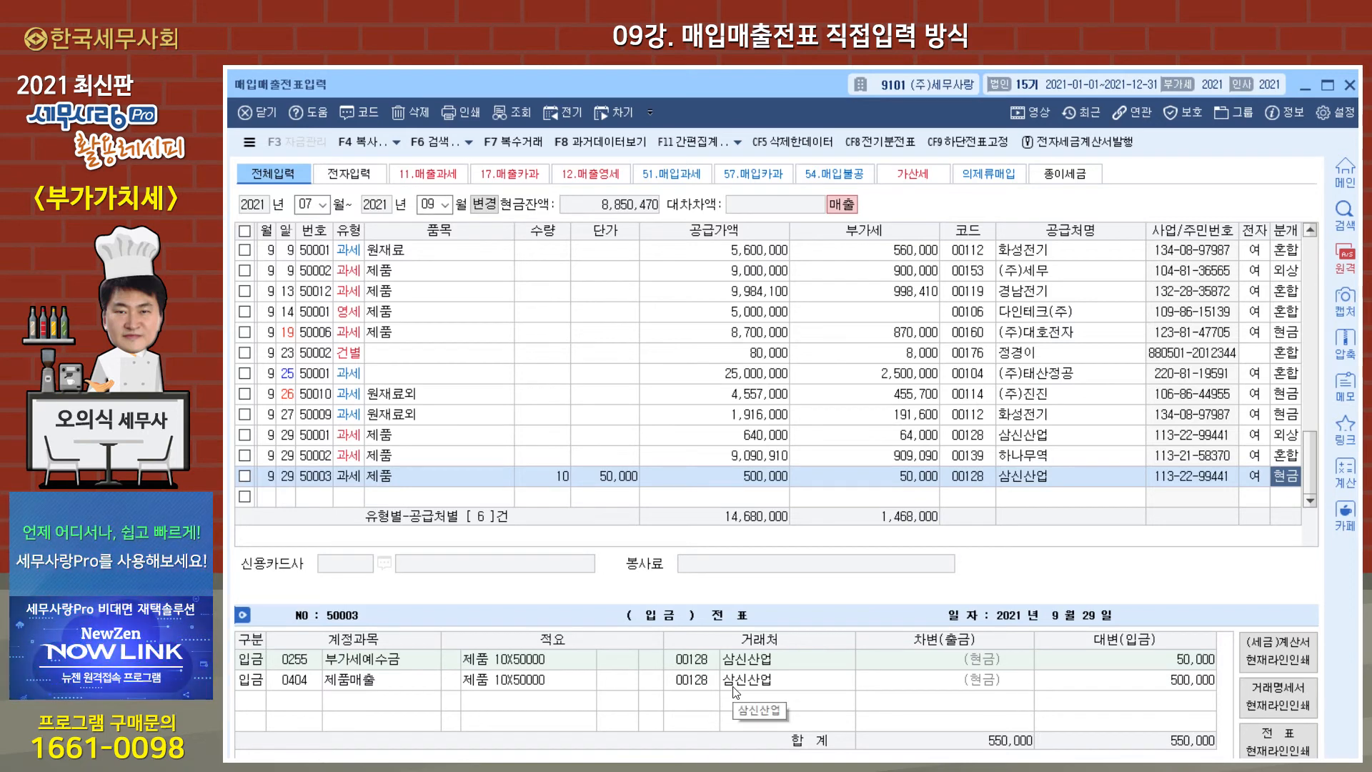
{"action": "type", "text": "4"}
{"action": "key", "text": "Return"}
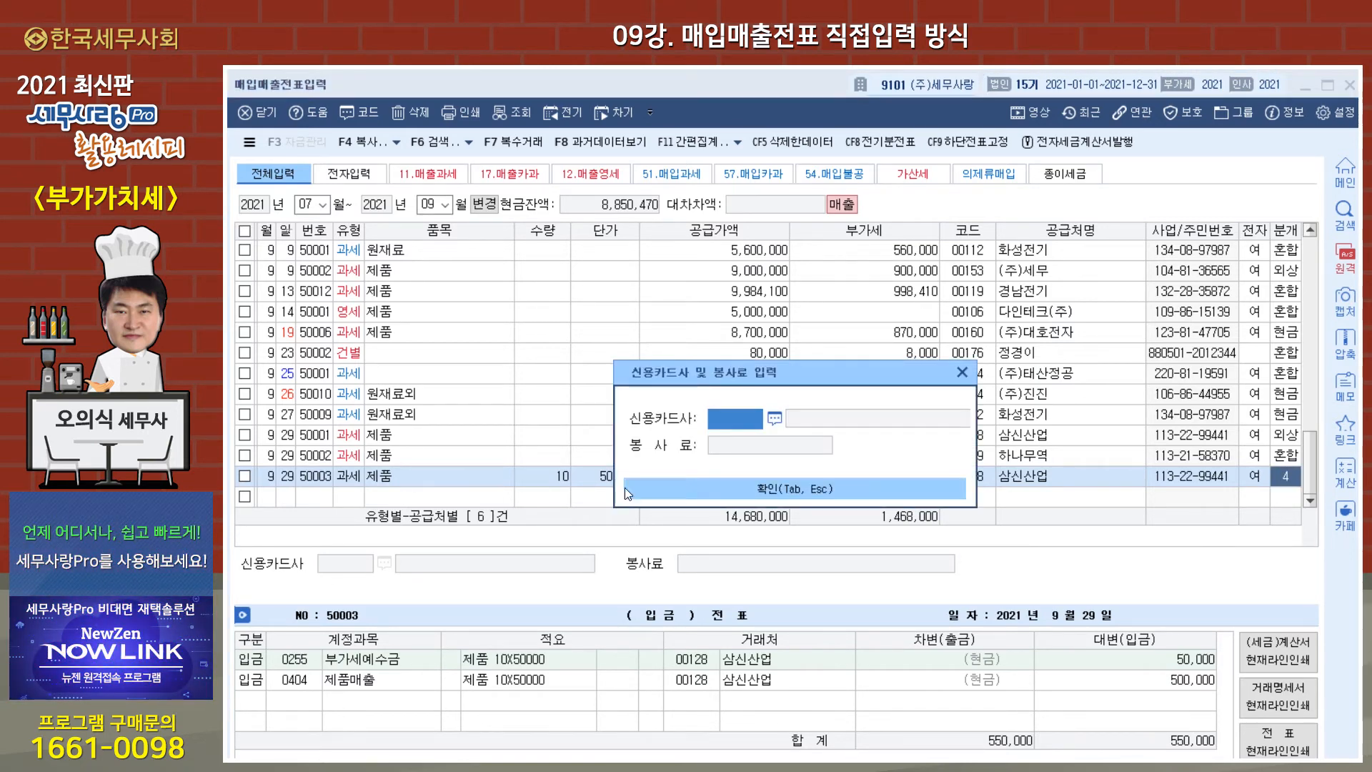
- Choose 99601 비씨카드 as the card company and check the 미수금 550,000 debit line
{"action": "left_click", "coordinate": [775, 418]}
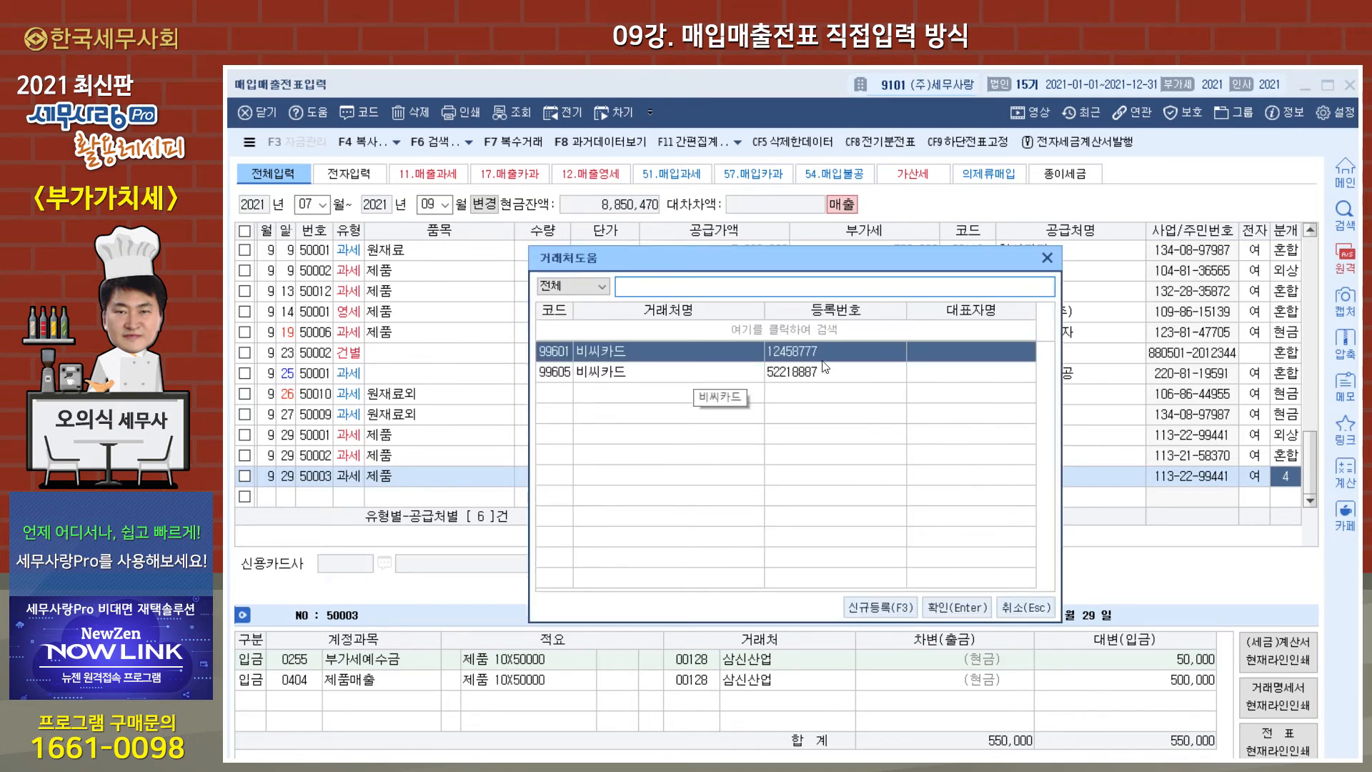
{"action": "left_click", "coordinate": [957, 607]}
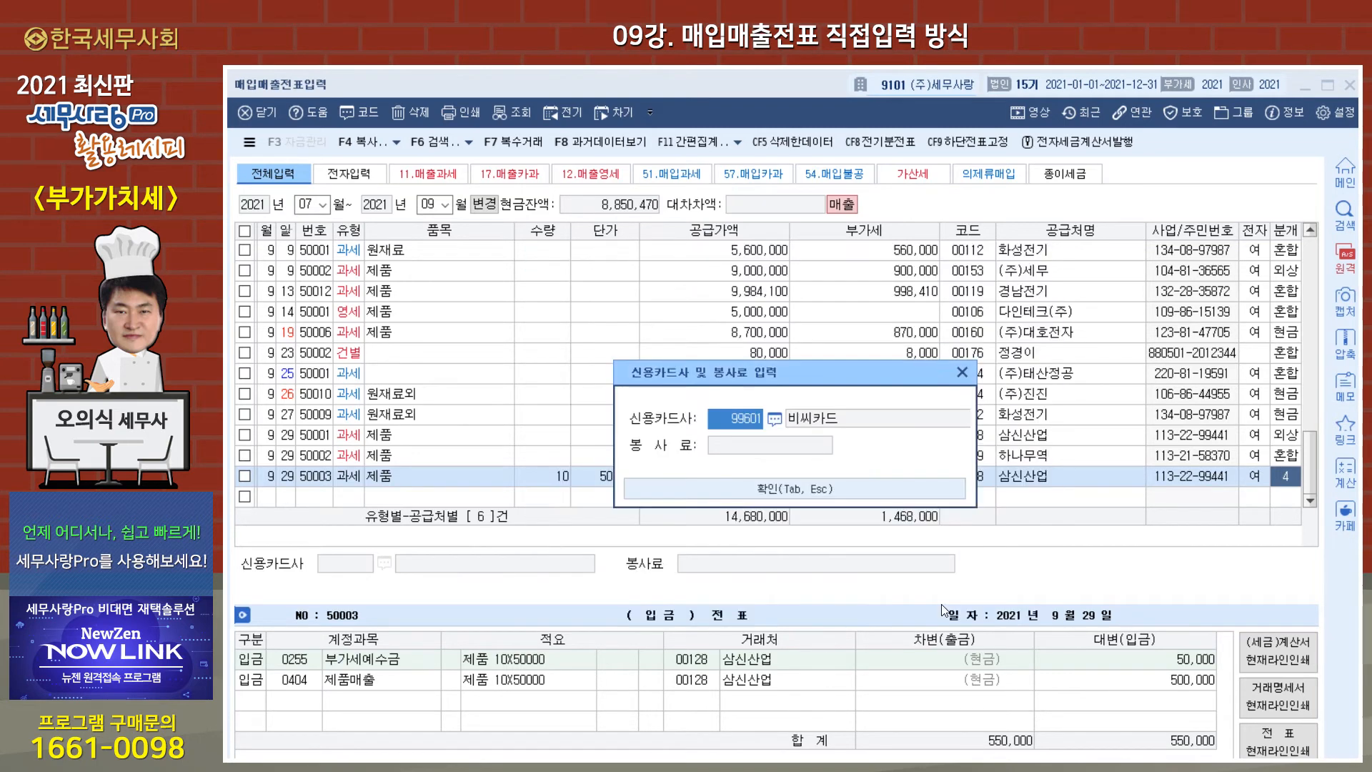
{"action": "left_click", "coordinate": [791, 491]}
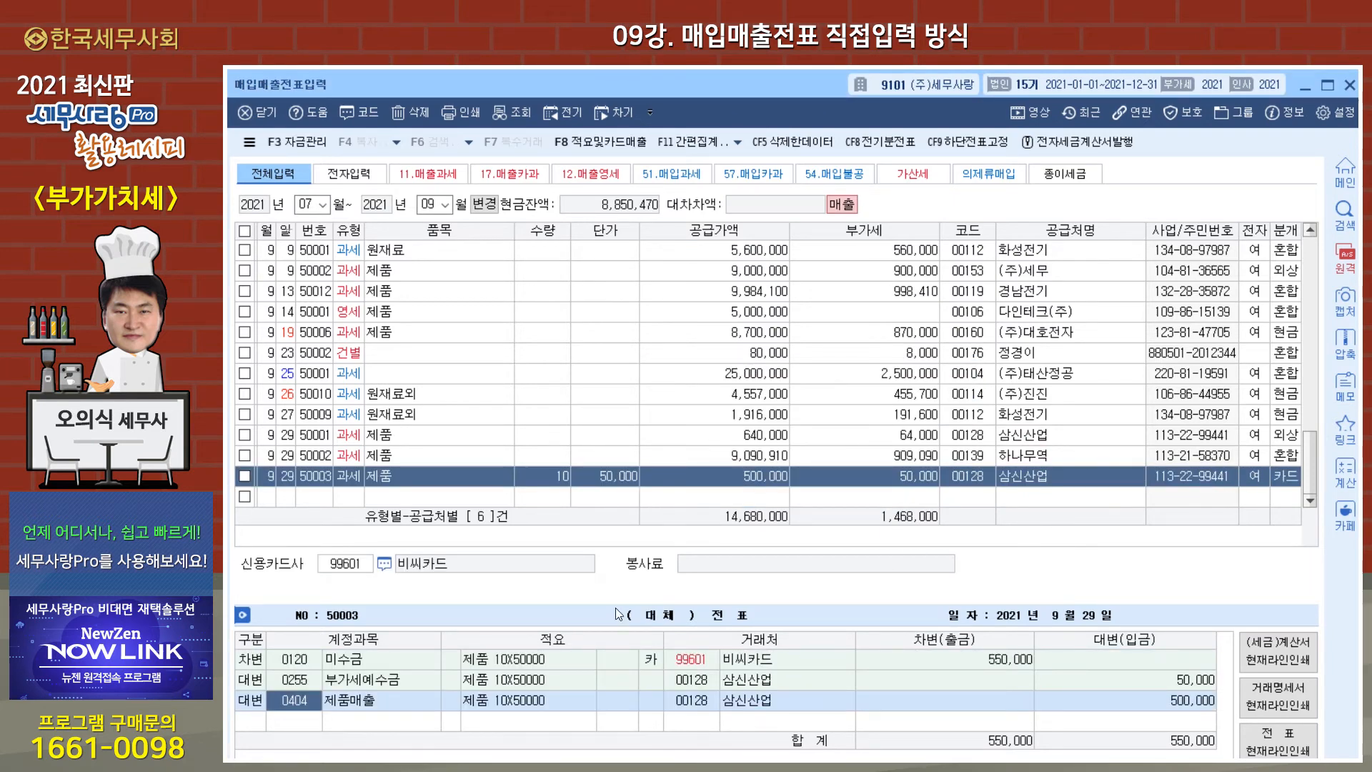
{"action": "left_click", "coordinate": [362, 656]}
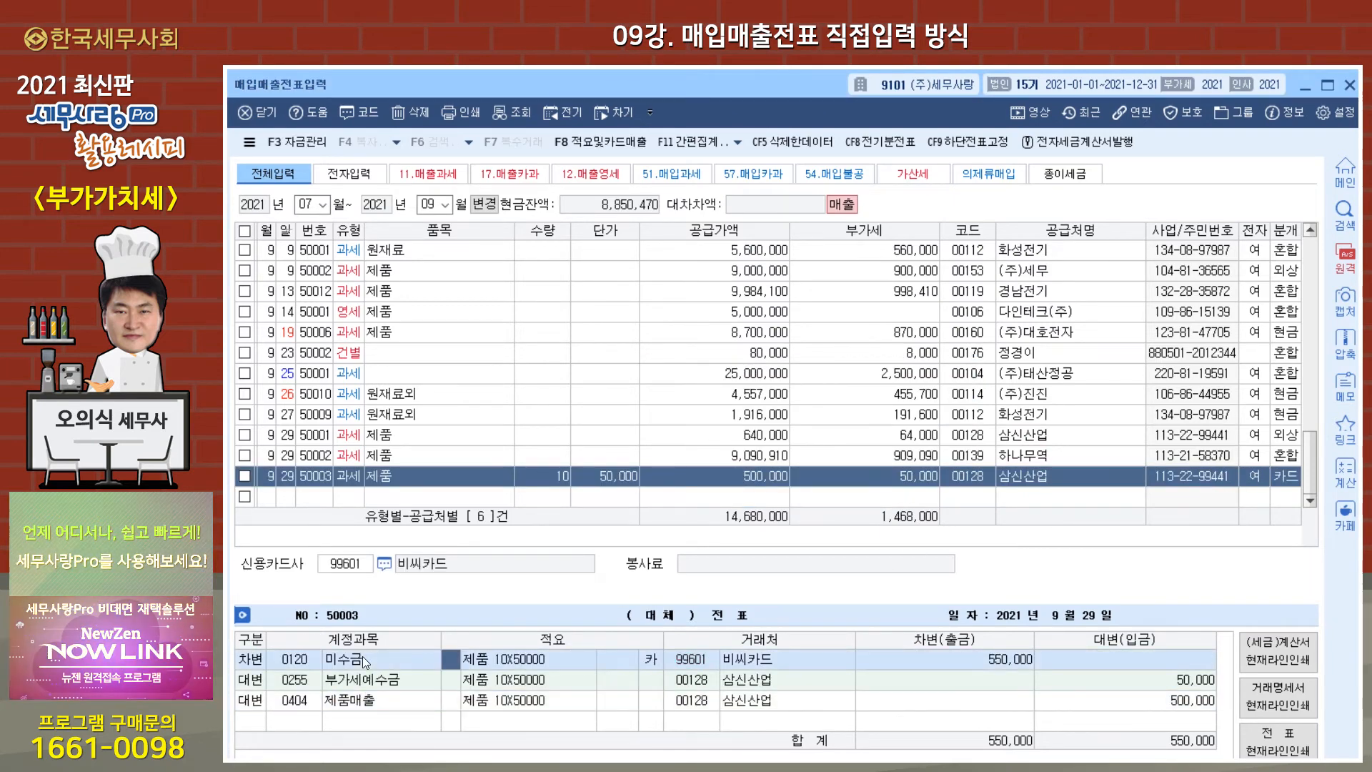
{"action": "left_click", "coordinate": [697, 658]}
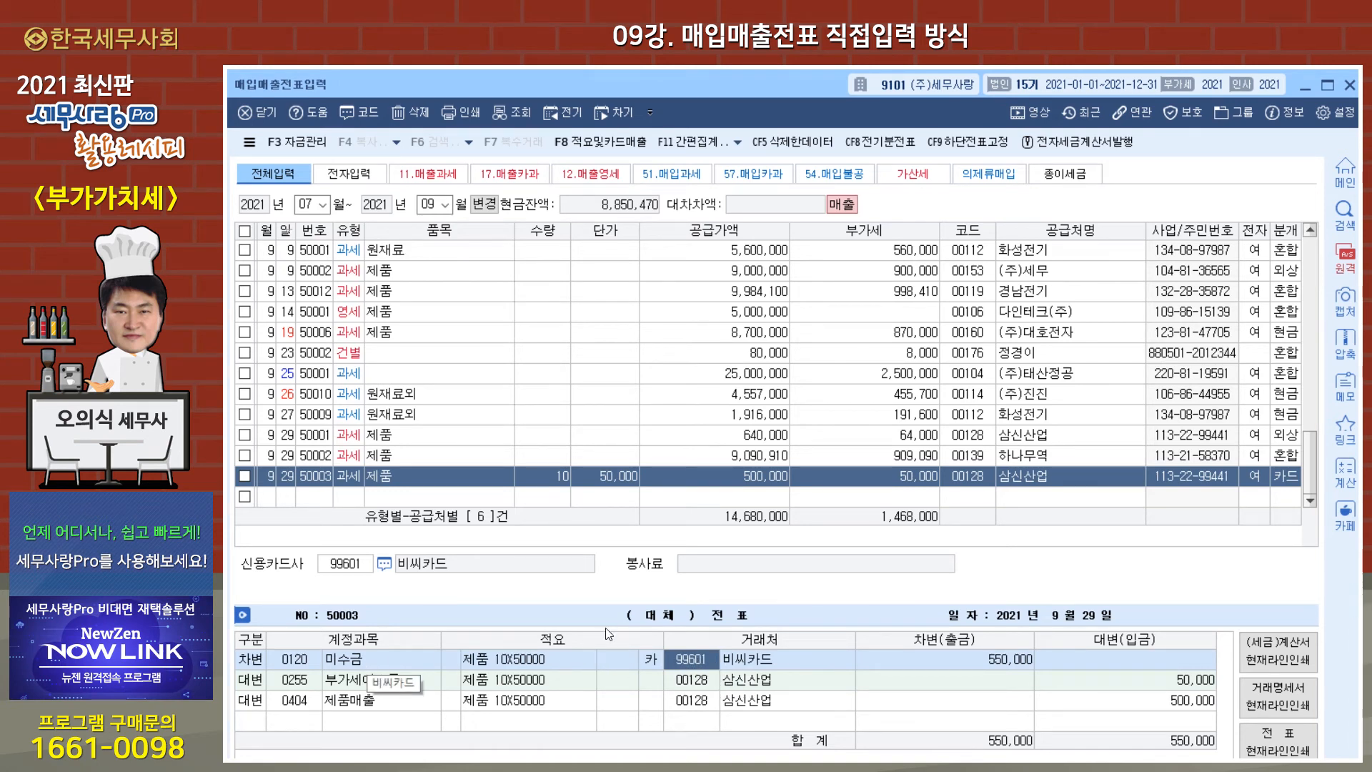
{"action": "left_click", "coordinate": [1284, 474]}
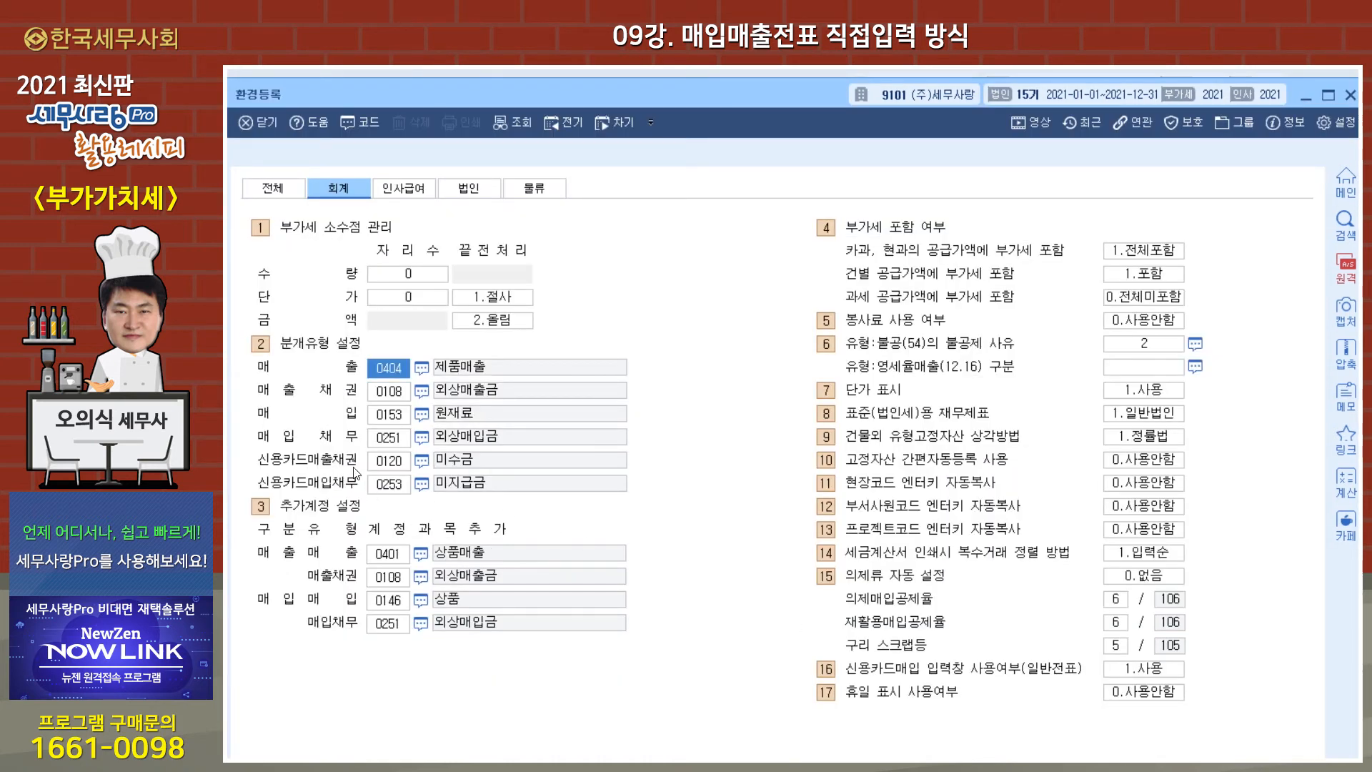
- Review the 추가 account settings (0401 상품매출, 0146 상품), then close 환경등록
{"action": "left_click", "coordinate": [388, 561]}
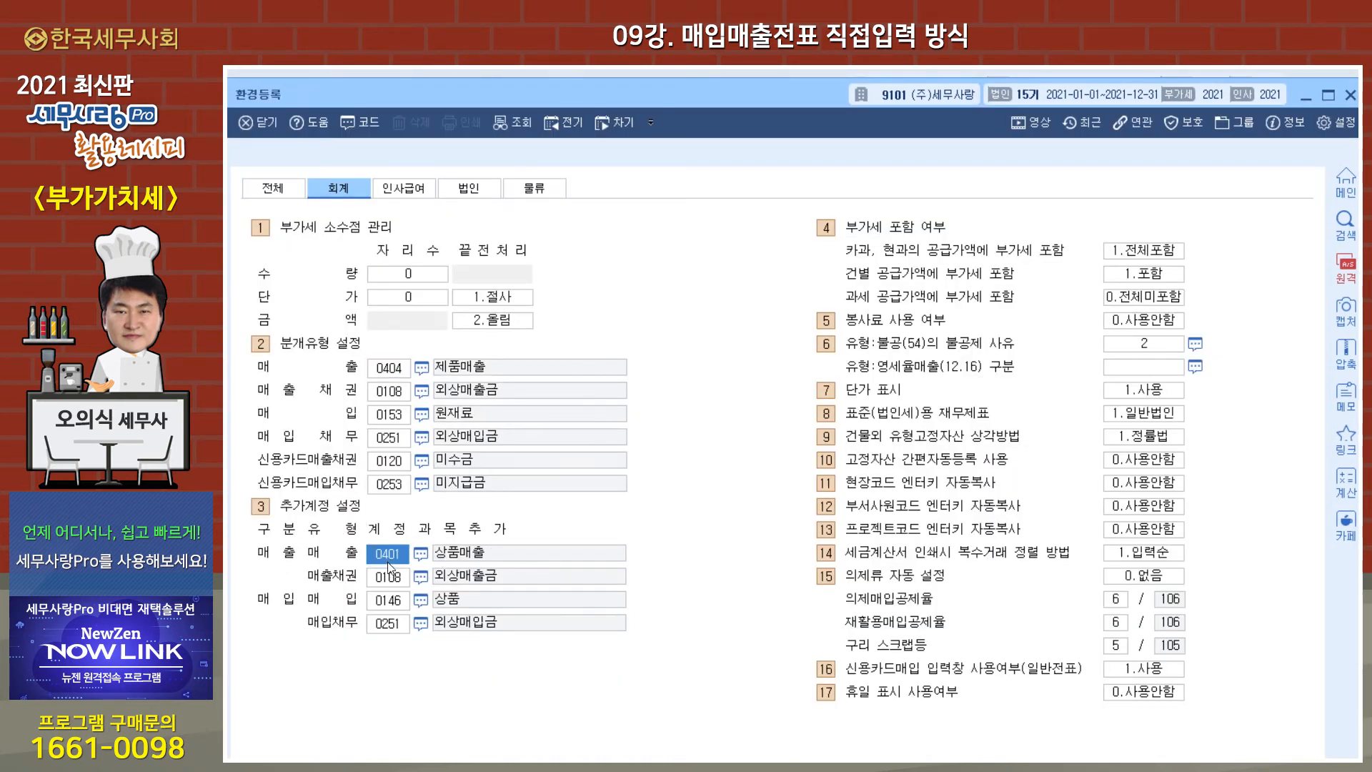
{"action": "left_click", "coordinate": [387, 600]}
{"action": "left_click", "coordinate": [390, 601]}
{"action": "left_click", "coordinate": [395, 558]}
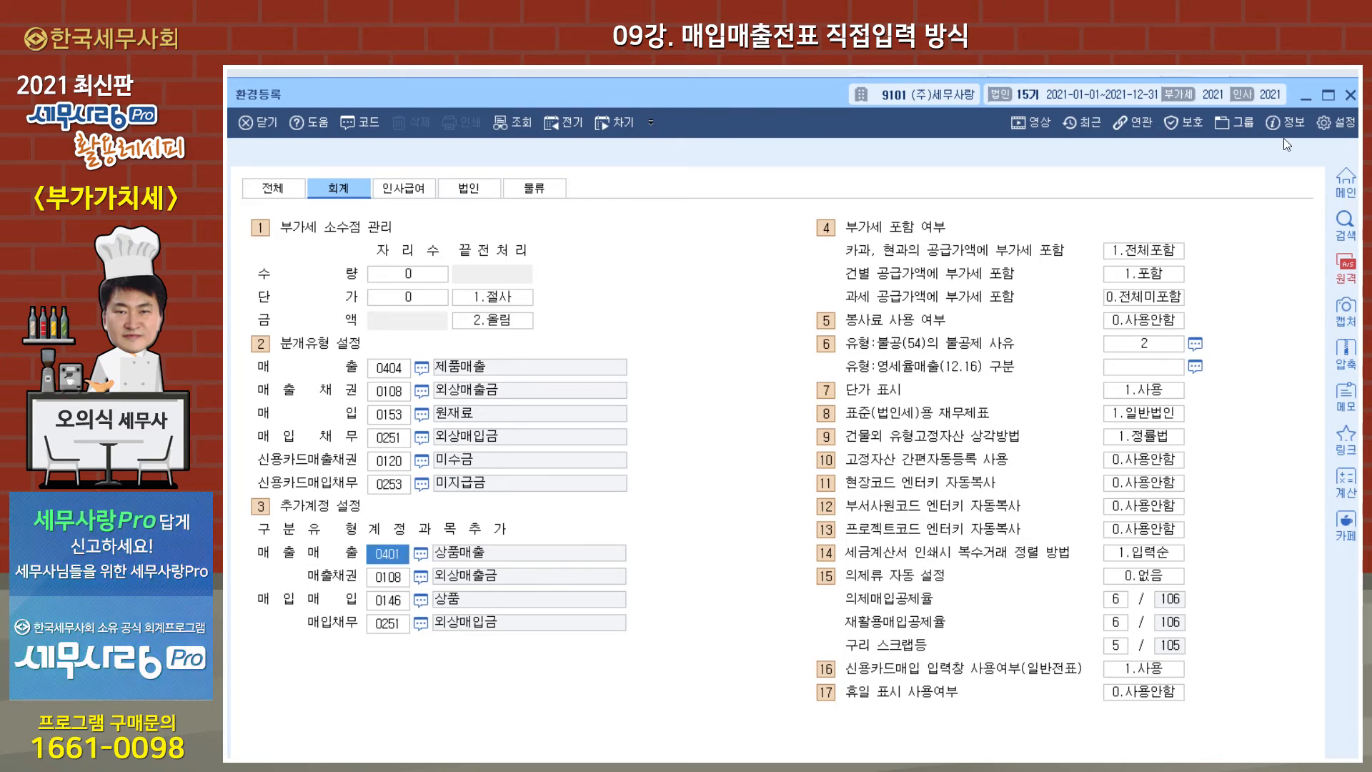
{"action": "left_click", "coordinate": [1307, 98]}
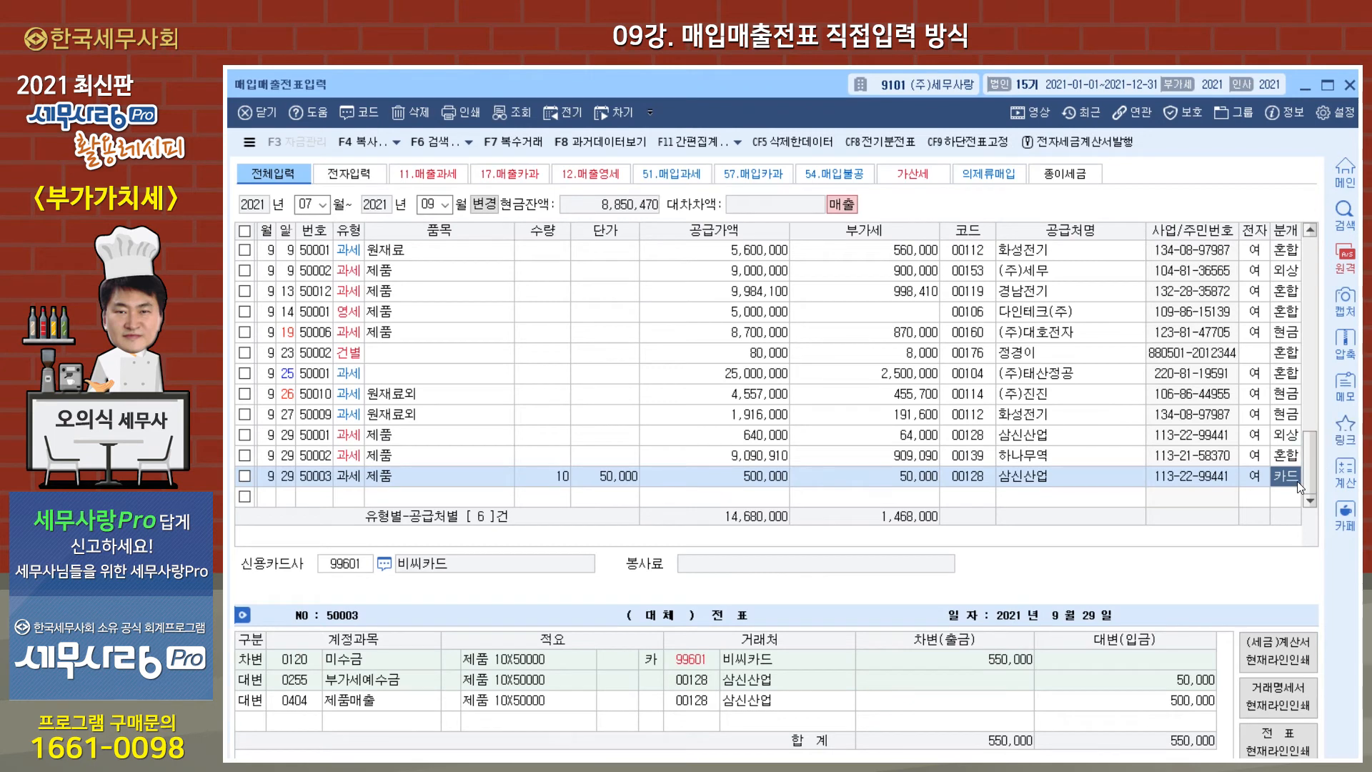
- Switch voucher 50003 to 추가 (5): 외상매출금 550,000 against 상품매출 500,000 and 부가세예수금 50,000
{"action": "type", "text": "5"}
{"action": "key", "text": "Return"}
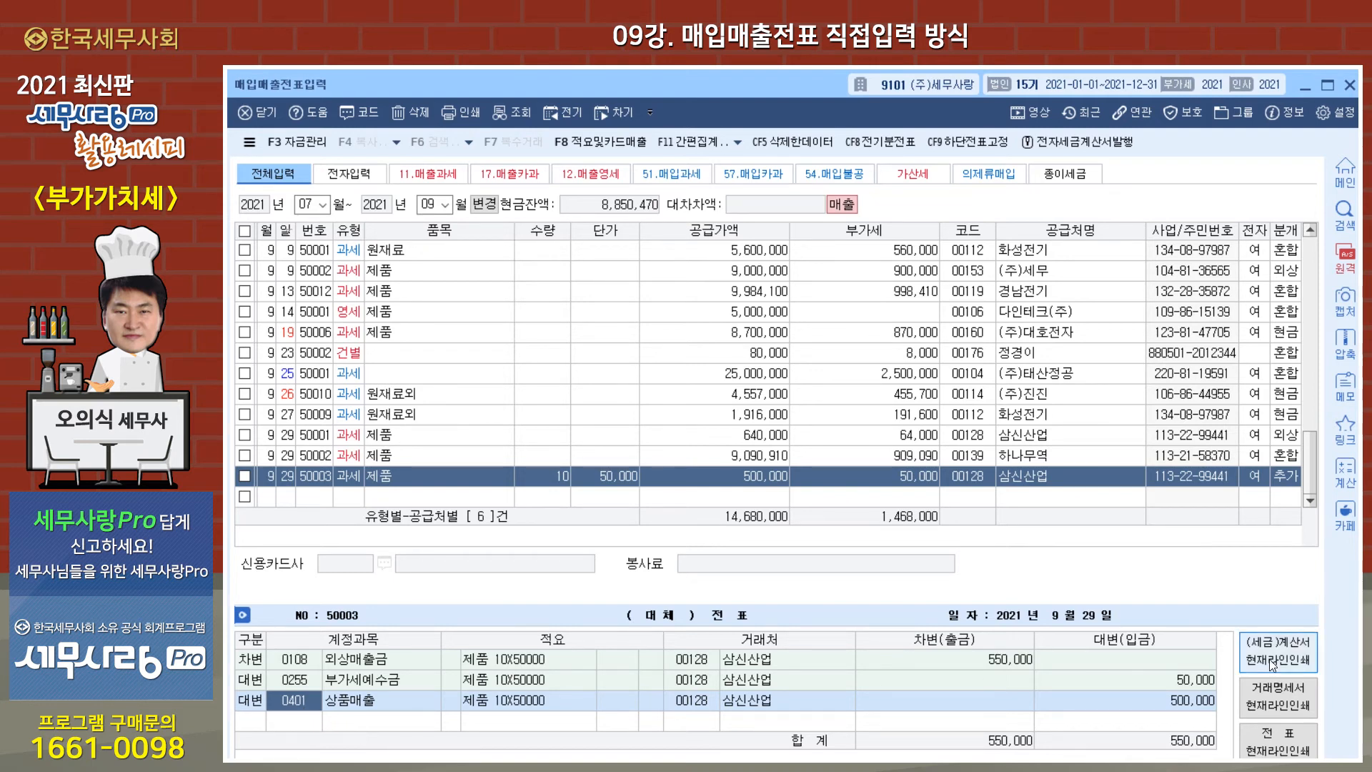
{"action": "left_click", "coordinate": [1285, 477]}
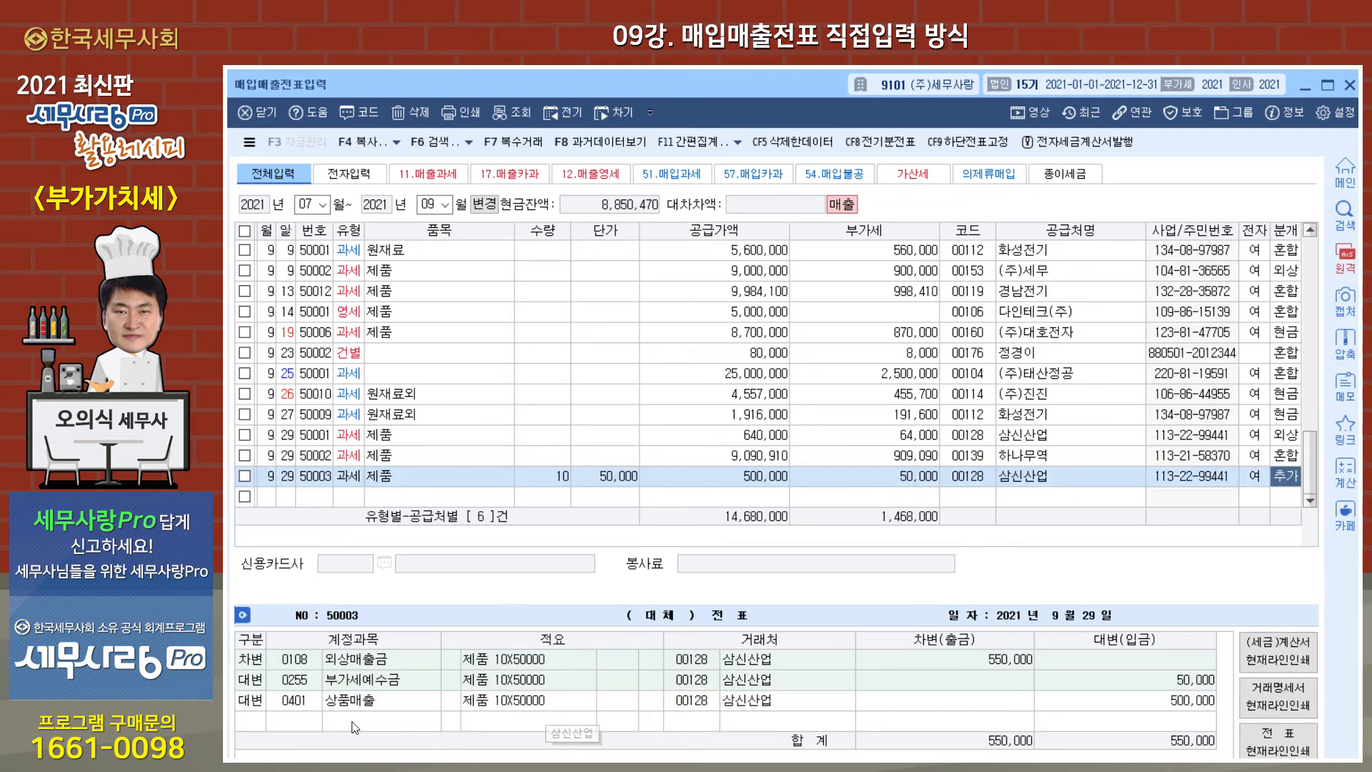
{"action": "left_click", "coordinate": [290, 702]}
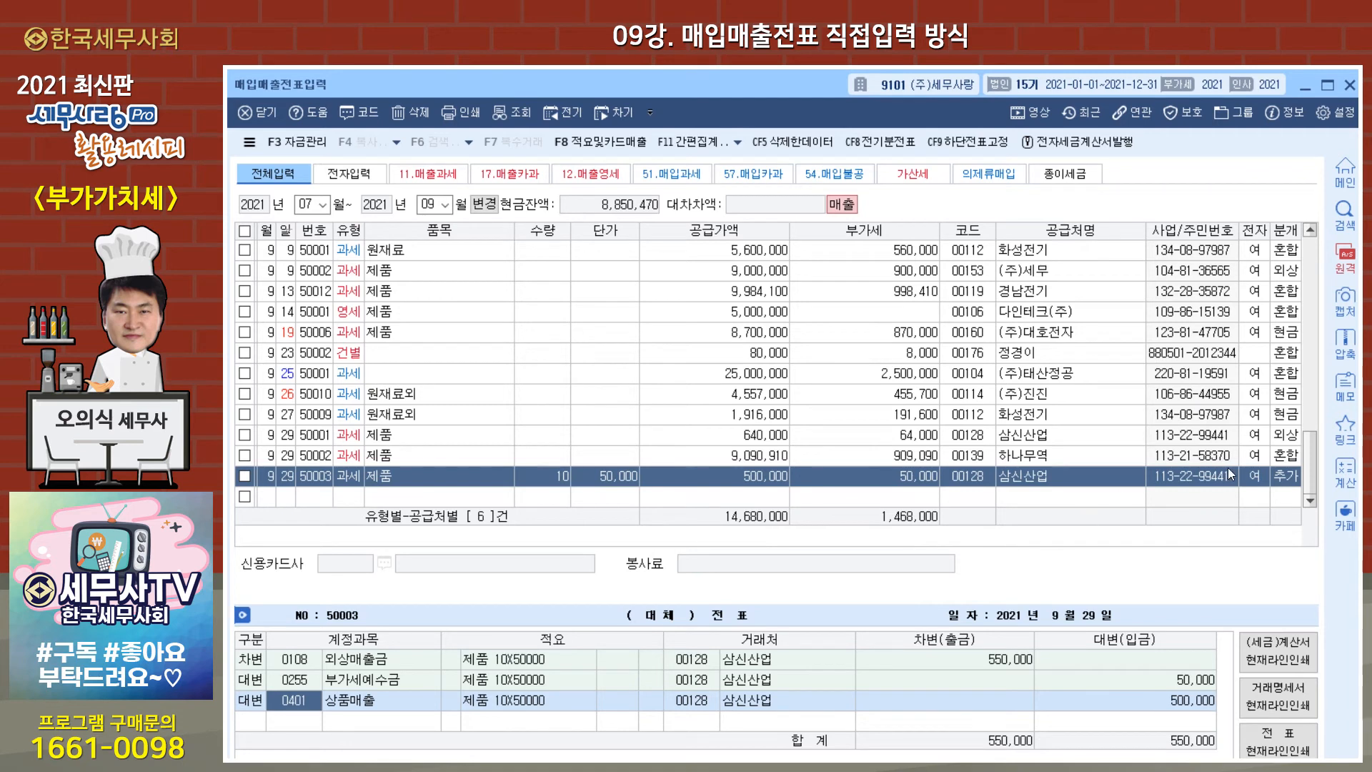
{"action": "left_click", "coordinate": [985, 474]}
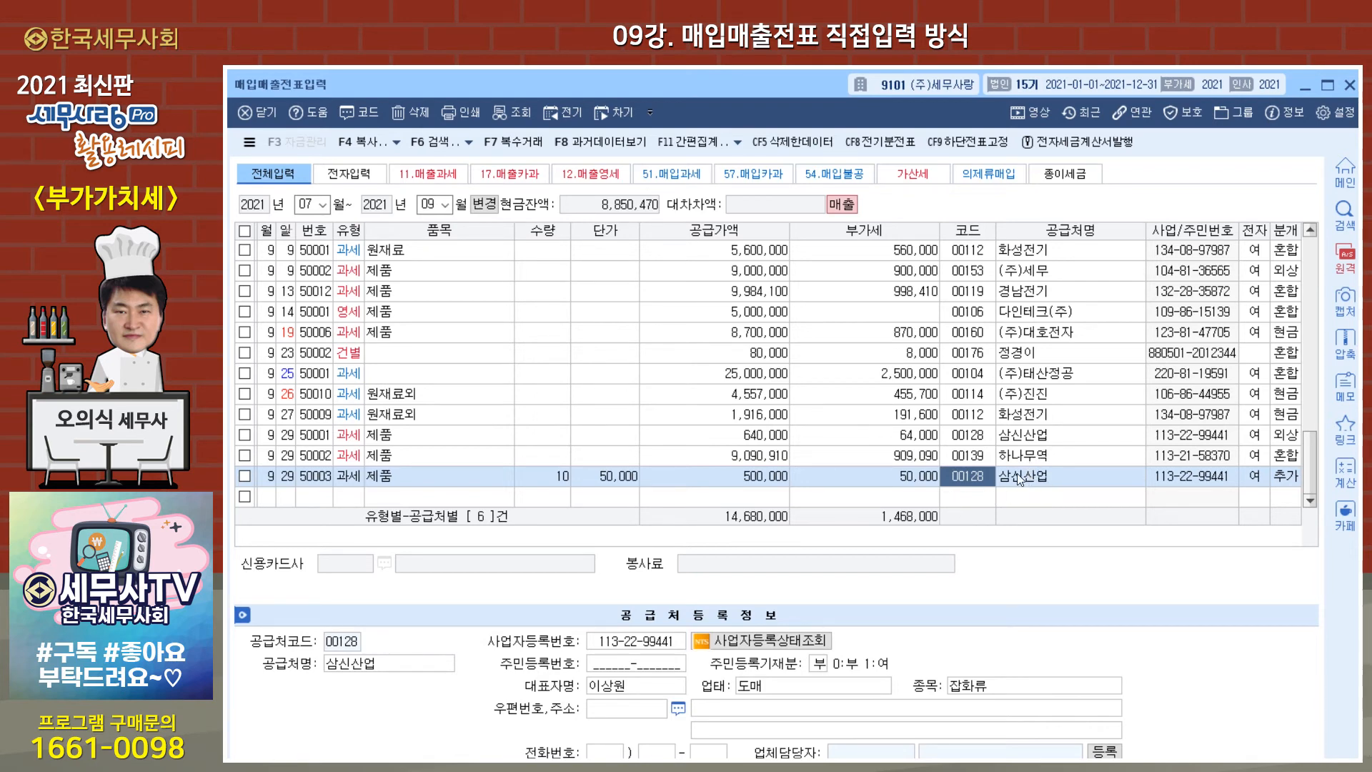
- Replace supplier 00128 with 대진기획, registering it as new supplier code 00379
{"action": "key", "text": "BackSpace"}
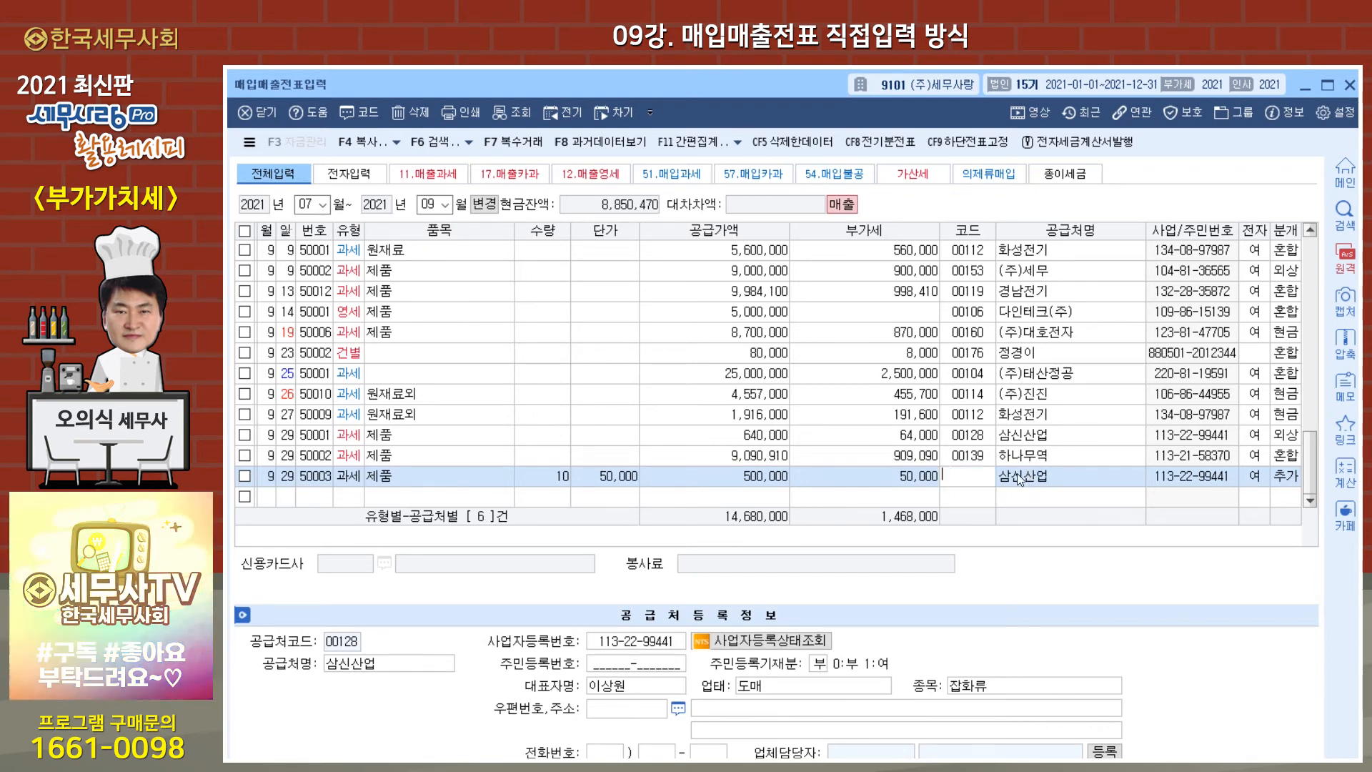
{"action": "key", "text": "Return"}
{"action": "key", "text": "Left"}
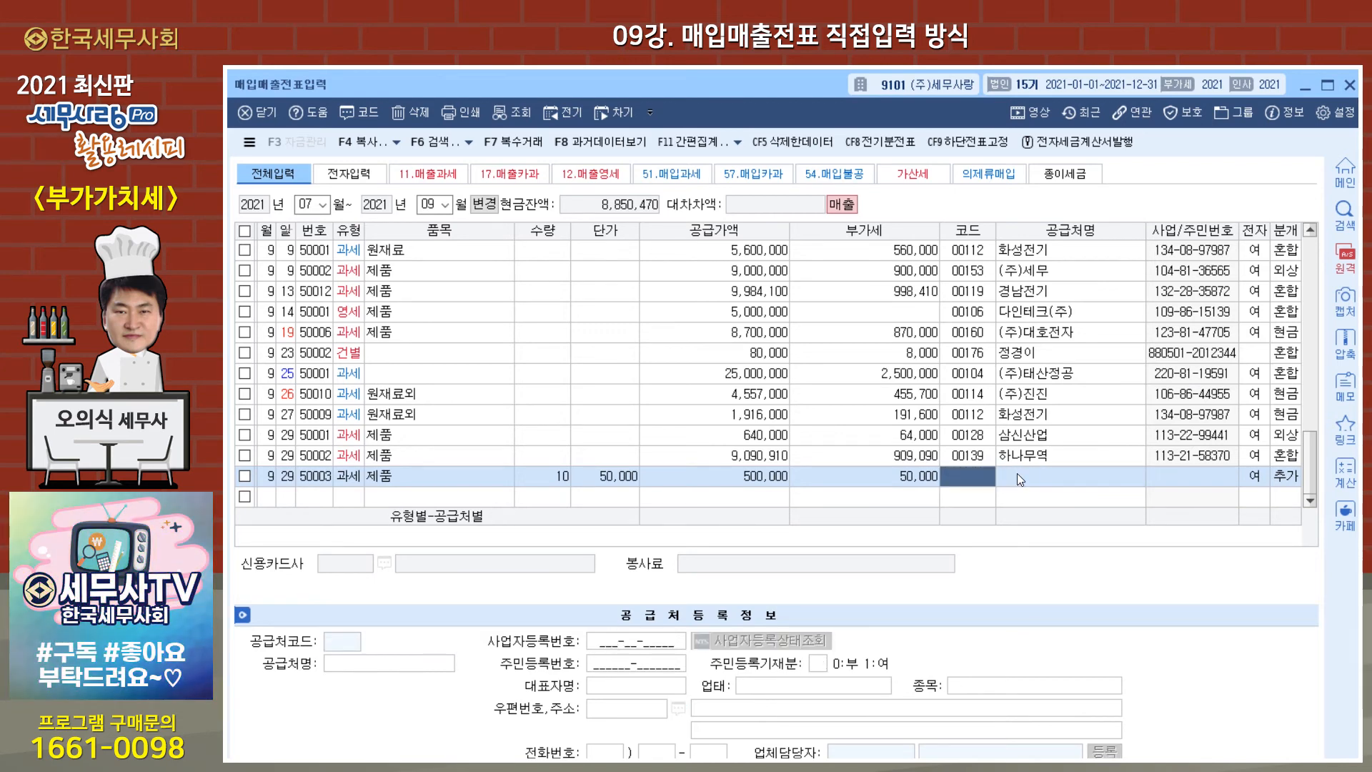
{"action": "key", "text": "plus"}
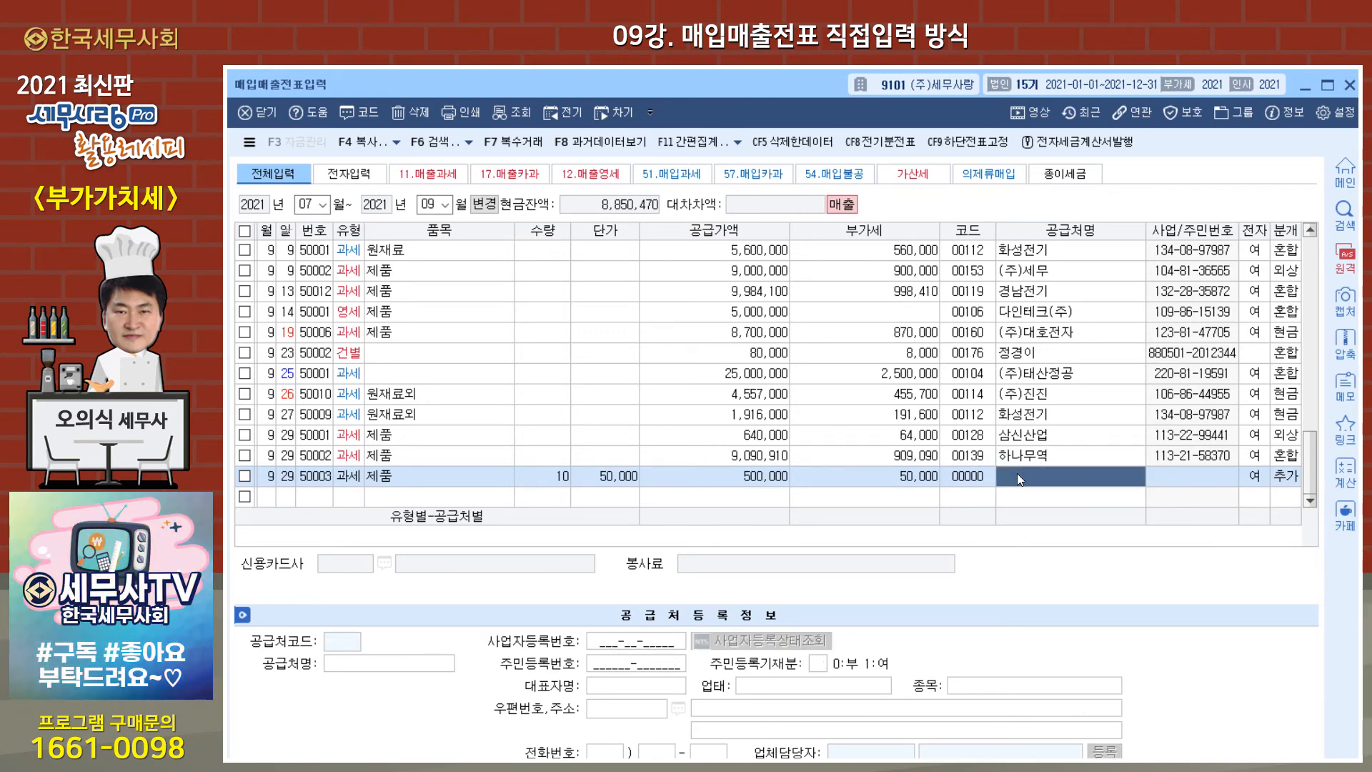
{"action": "type", "text": "대진"}
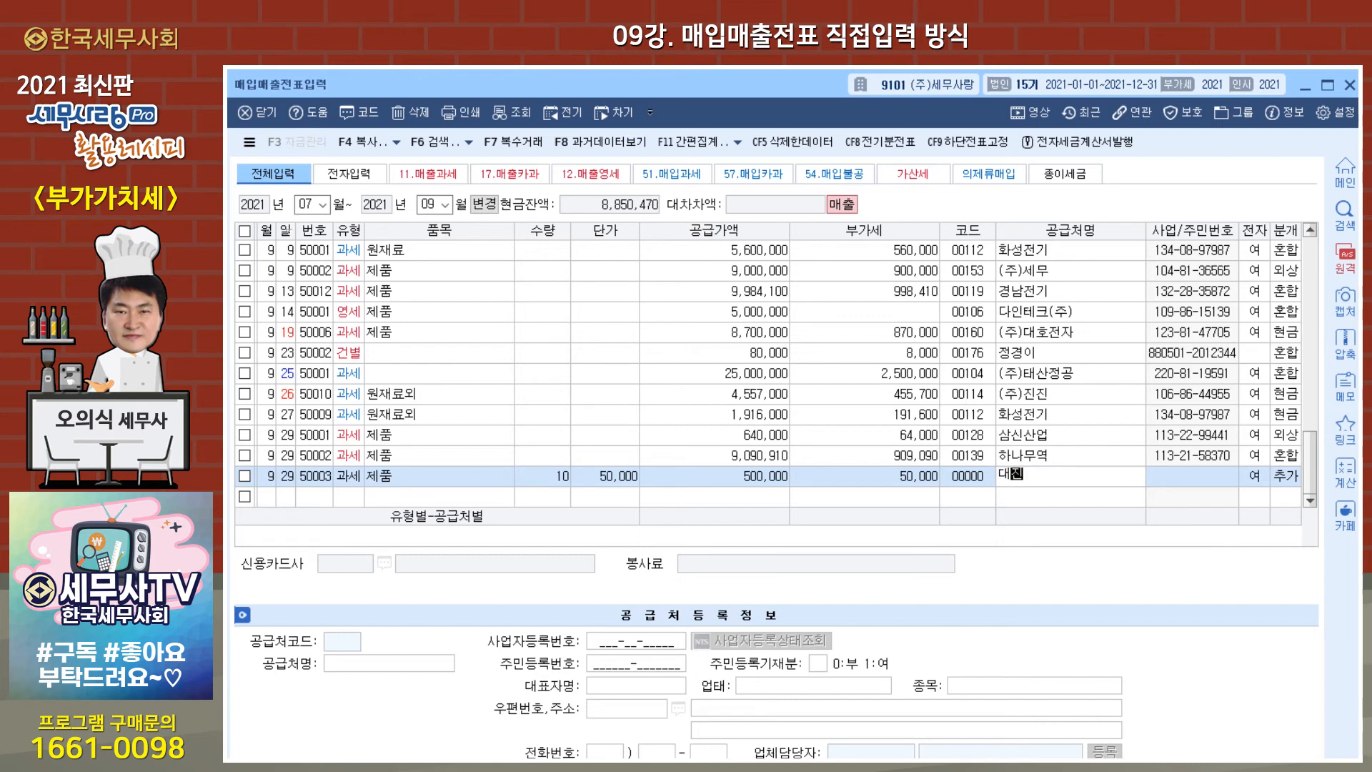
{"action": "type", "text": "기호ㅣㄱ"}
{"action": "key", "text": "Return"}
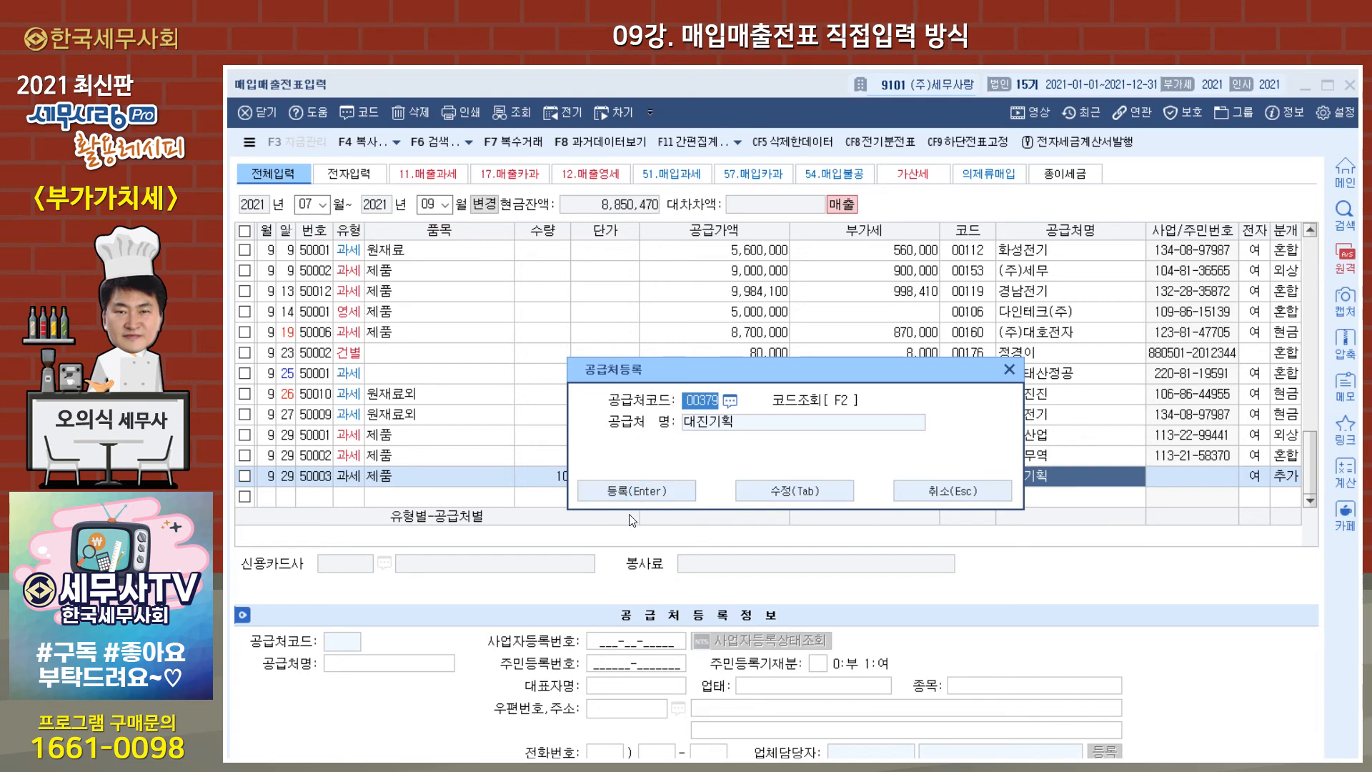
{"action": "left_click", "coordinate": [695, 495]}
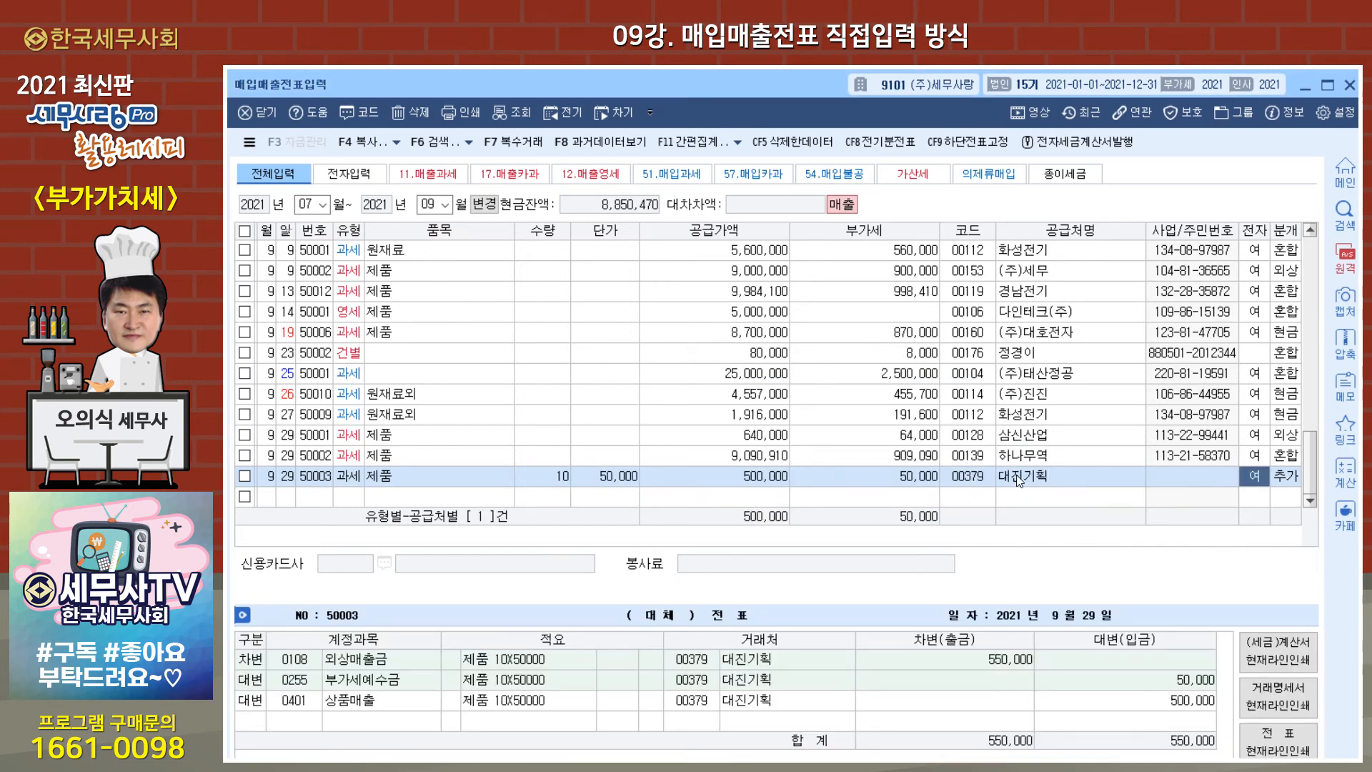
- Enter 대진기획's business registration number, accept the warning, and tick voucher 50003
{"action": "left_click", "coordinate": [407, 665]}
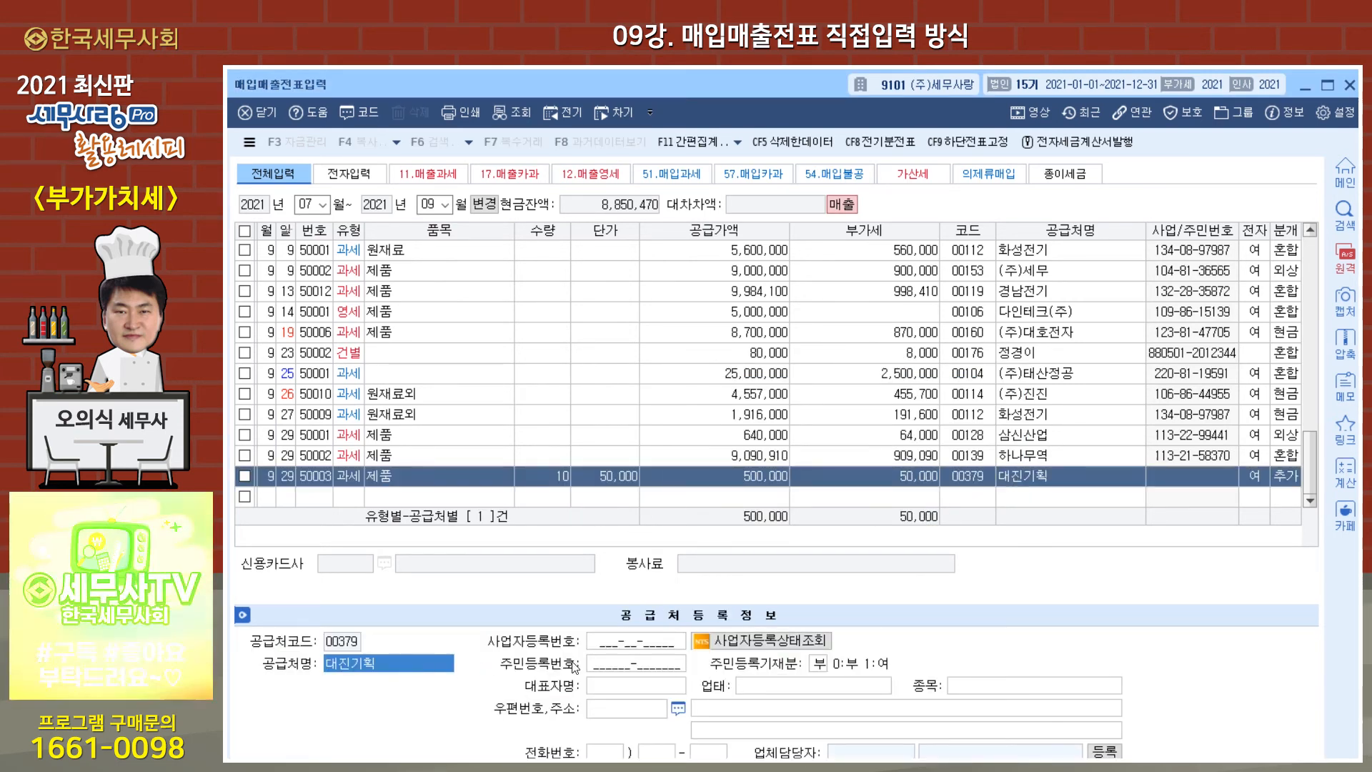
{"action": "left_click", "coordinate": [632, 642]}
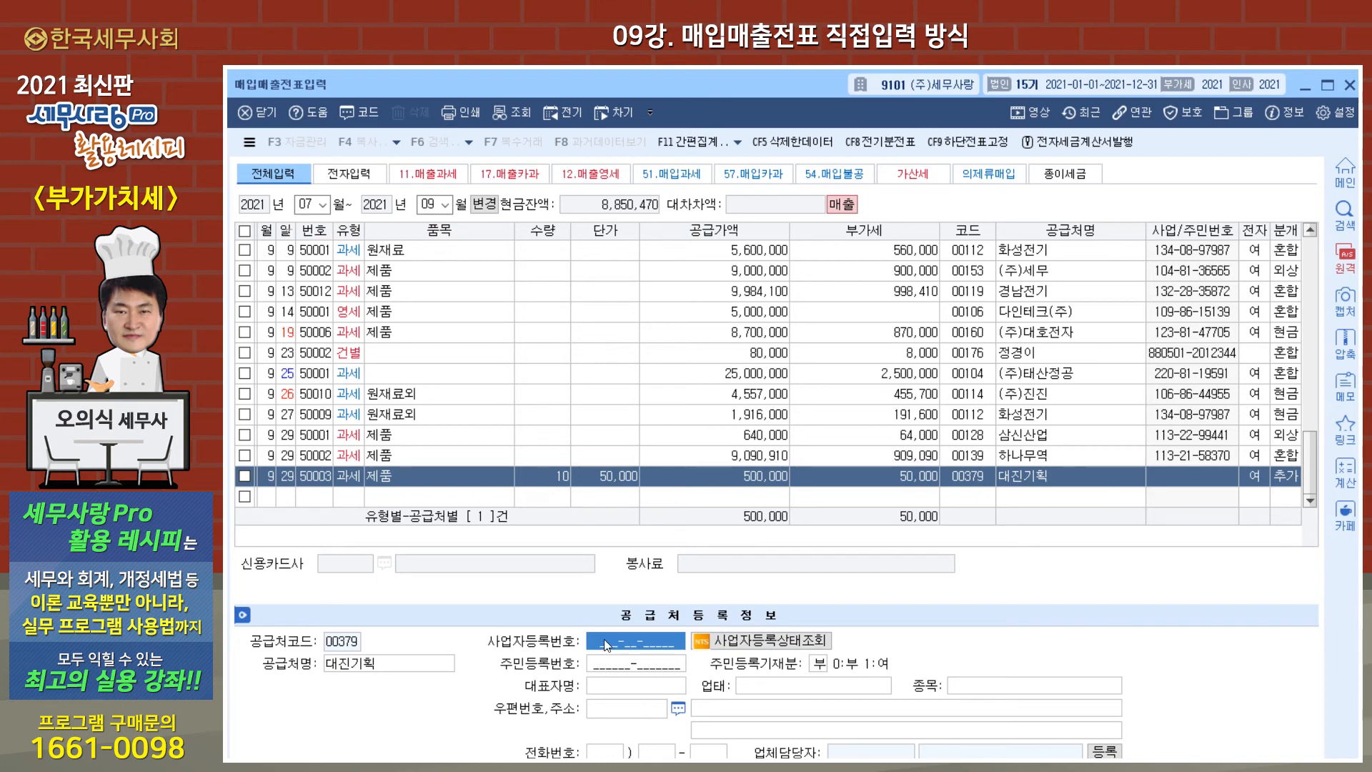
{"action": "type", "text": "123-45-7"}
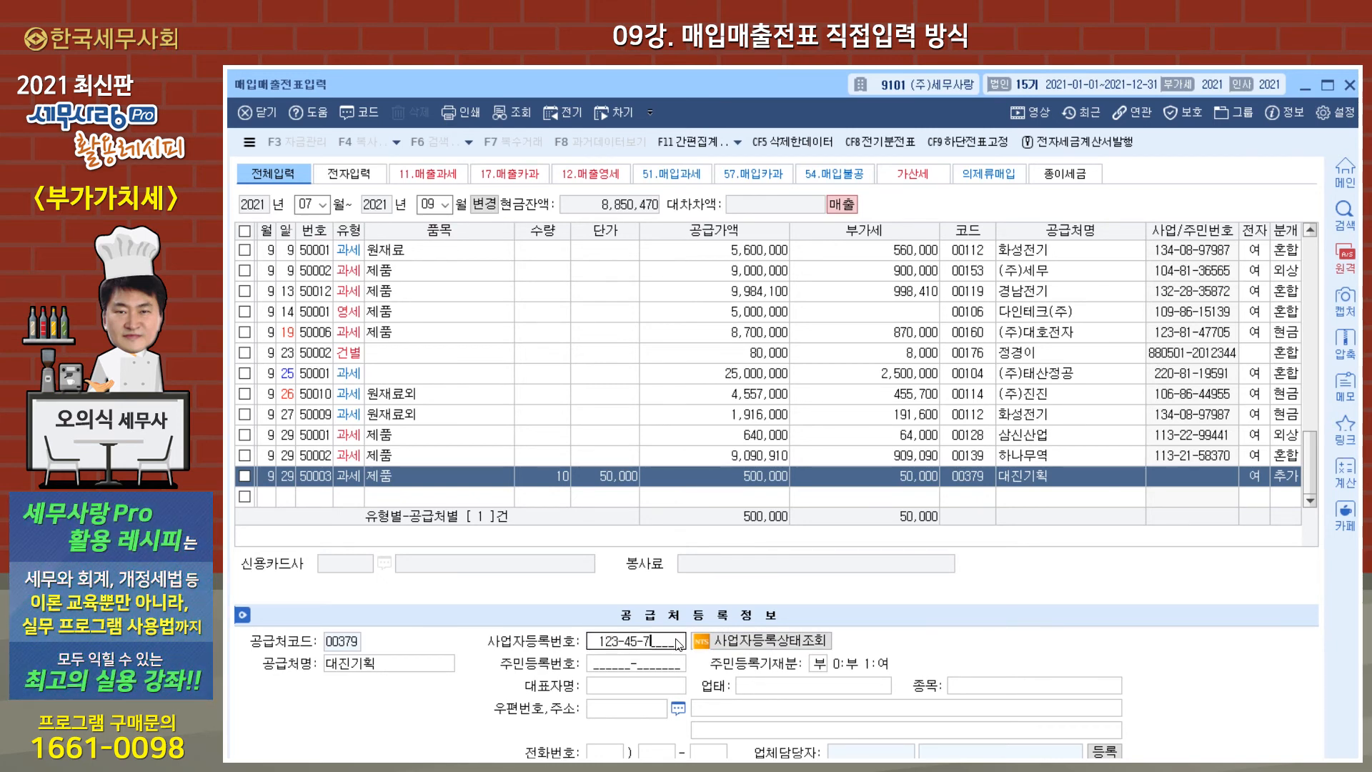
{"action": "type", "text": "8901"}
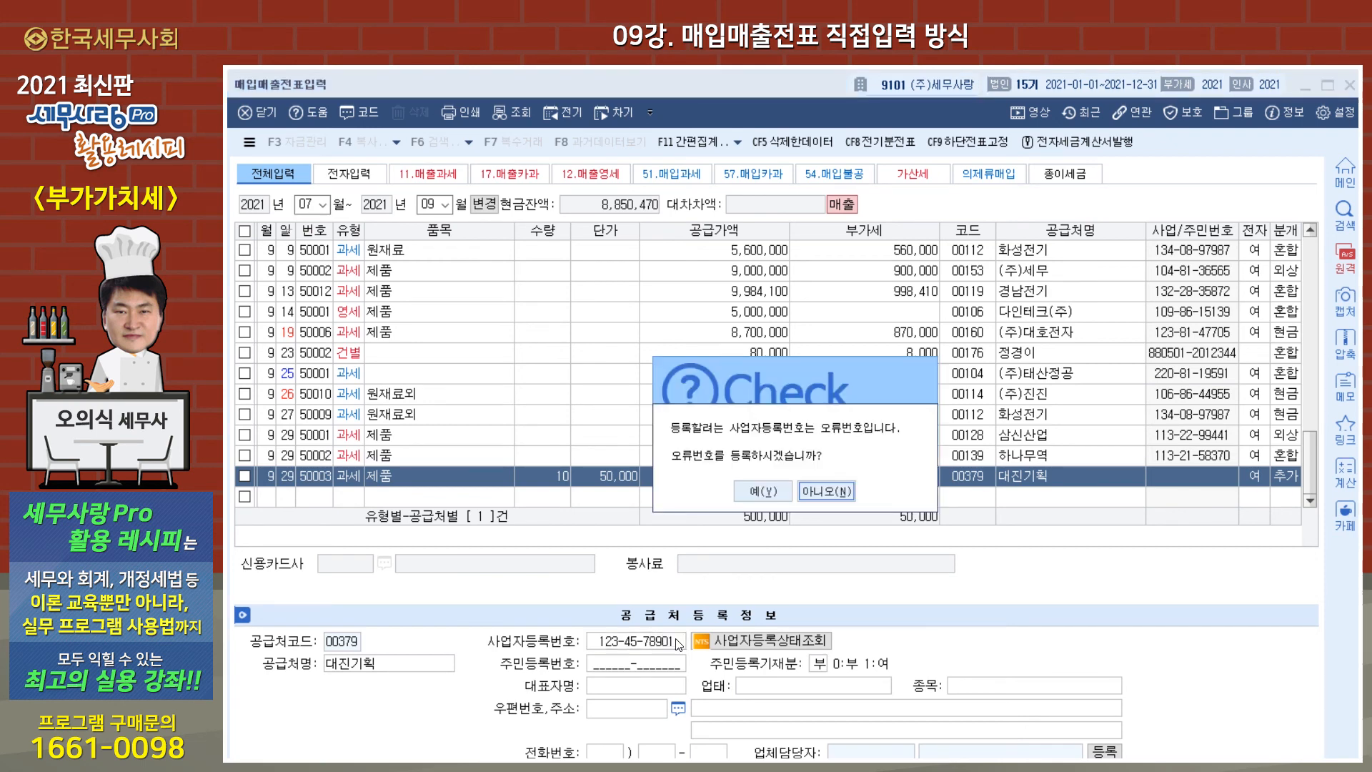
{"action": "left_click", "coordinate": [768, 498]}
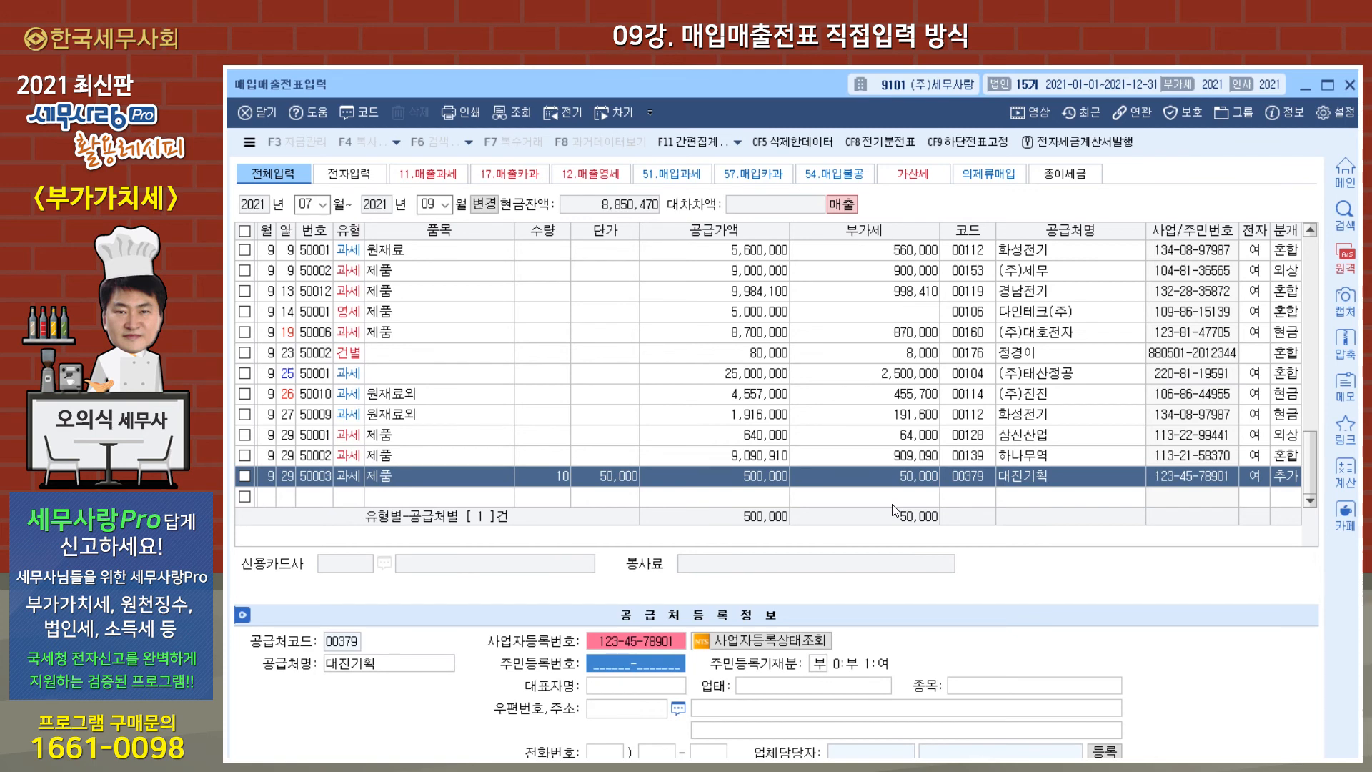
{"action": "left_click", "coordinate": [247, 477]}
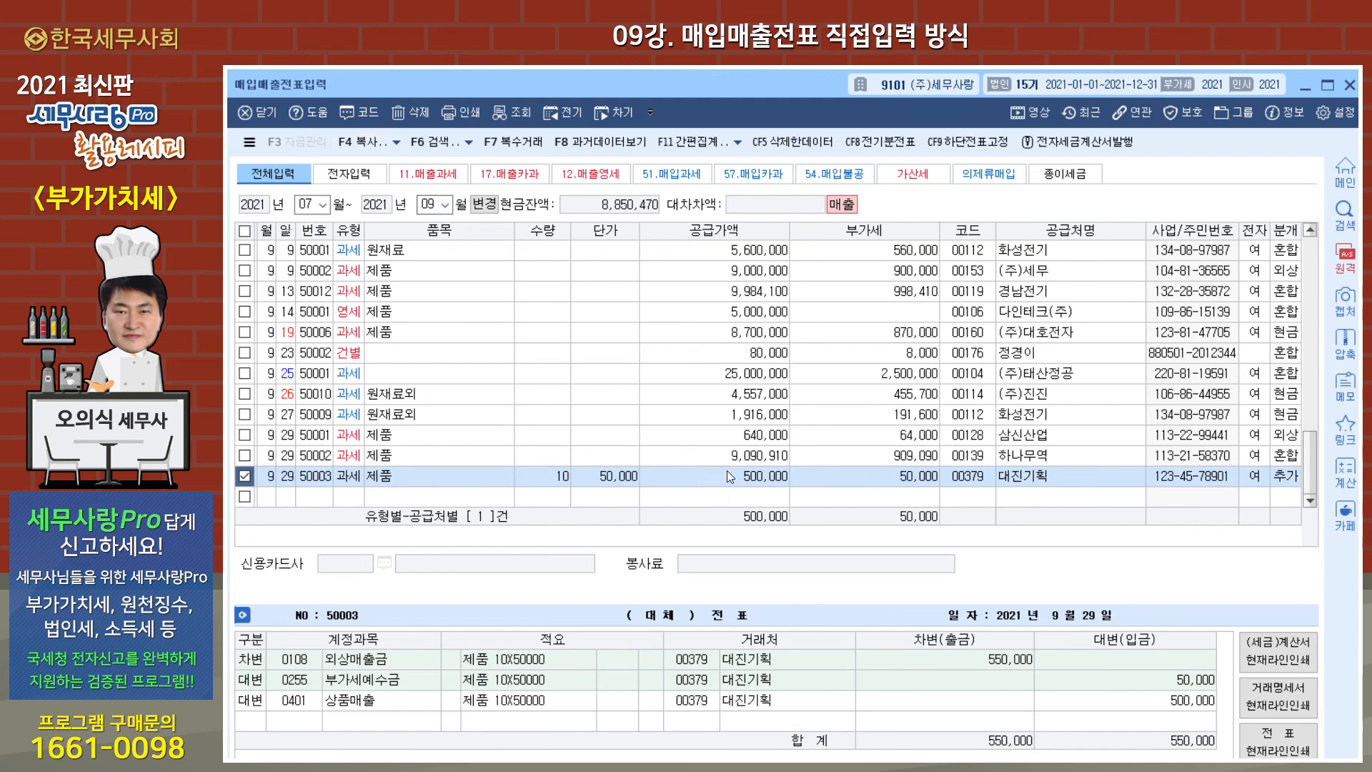
- Delete voucher 50003 and list July–September 2021 deleted data, showing 대진기획's 500,000 sale
{"action": "left_click", "coordinate": [409, 108]}
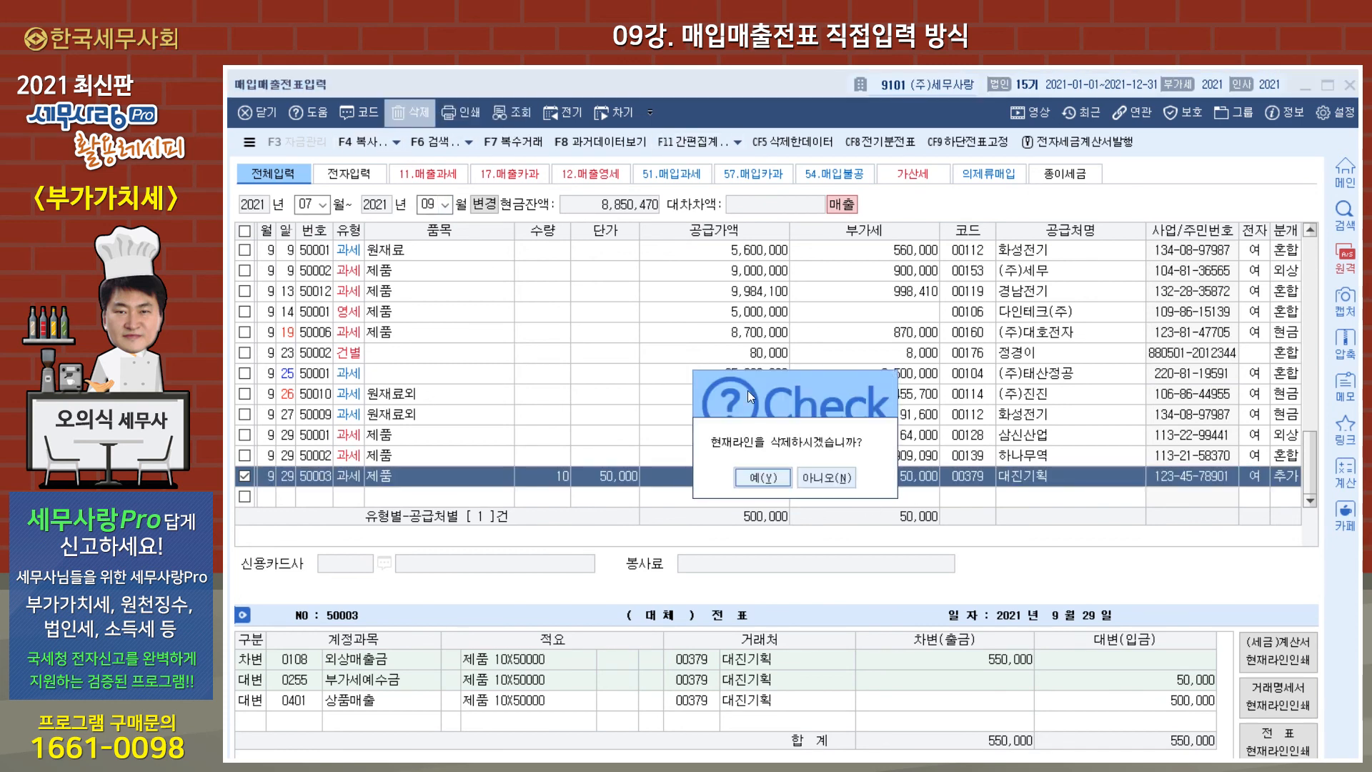
{"action": "left_click", "coordinate": [757, 476]}
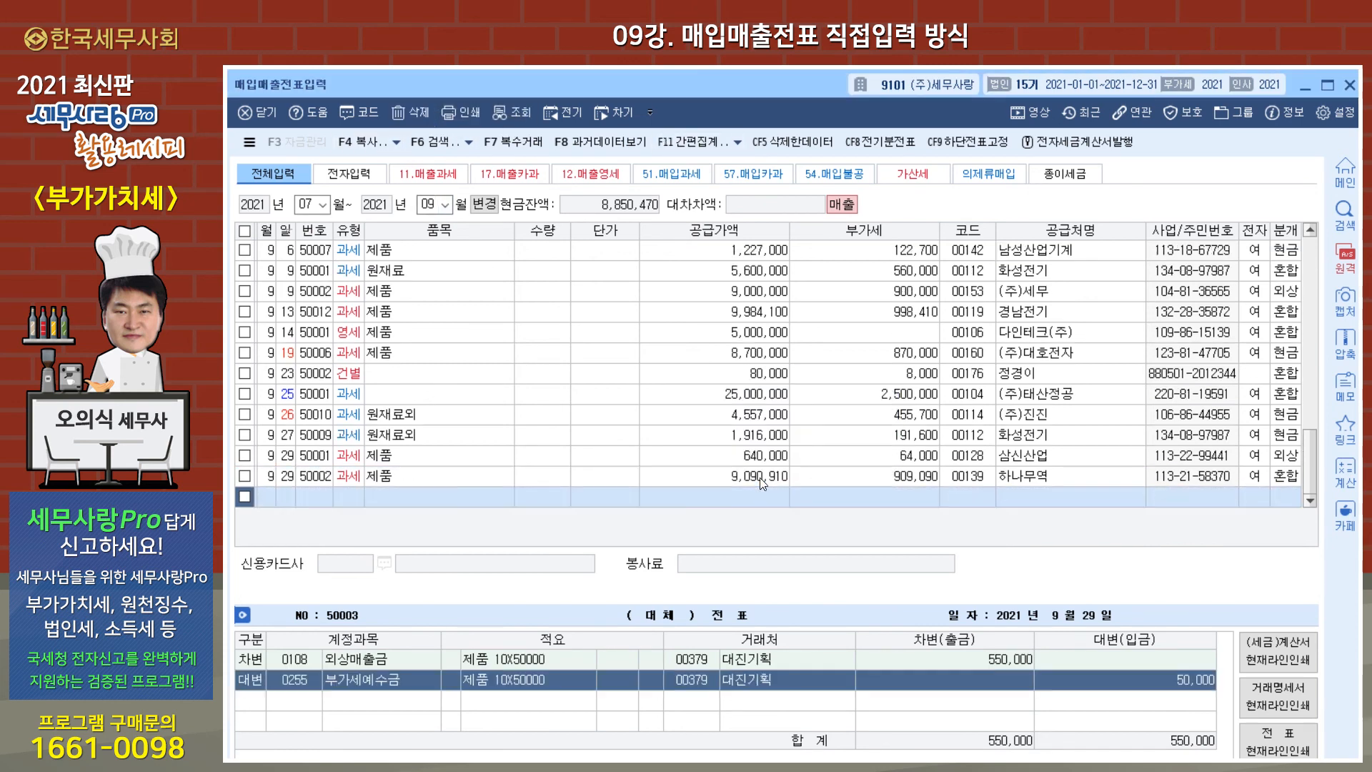
{"action": "left_click", "coordinate": [461, 483]}
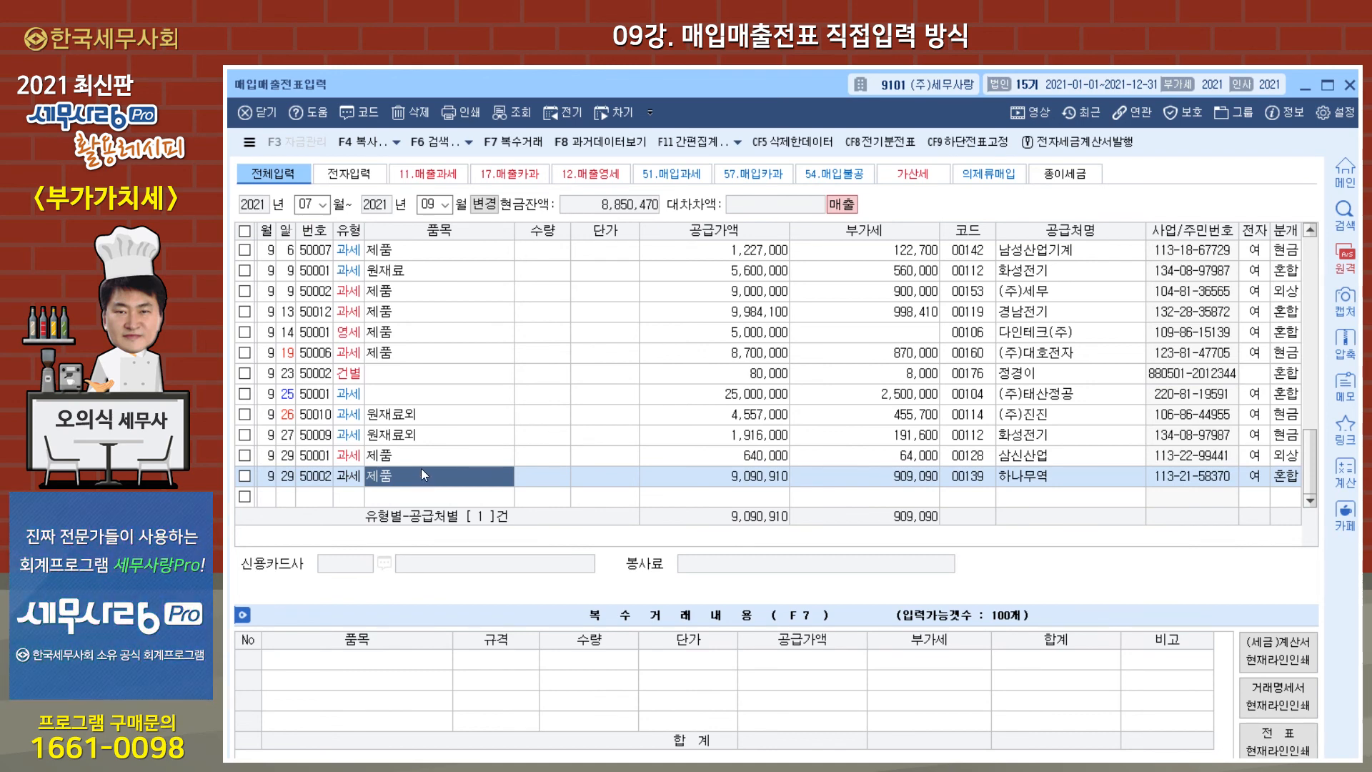
{"action": "left_click", "coordinate": [774, 146]}
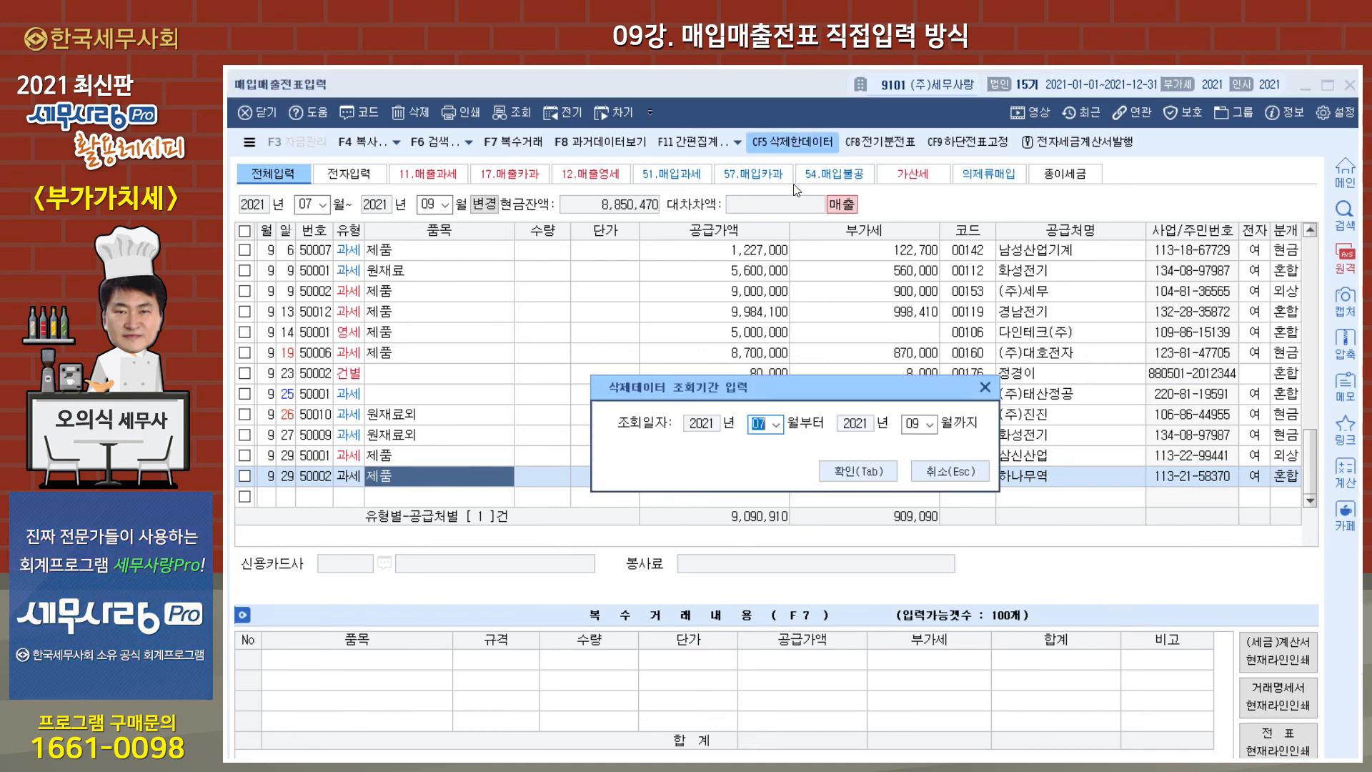
{"action": "left_click", "coordinate": [872, 469]}
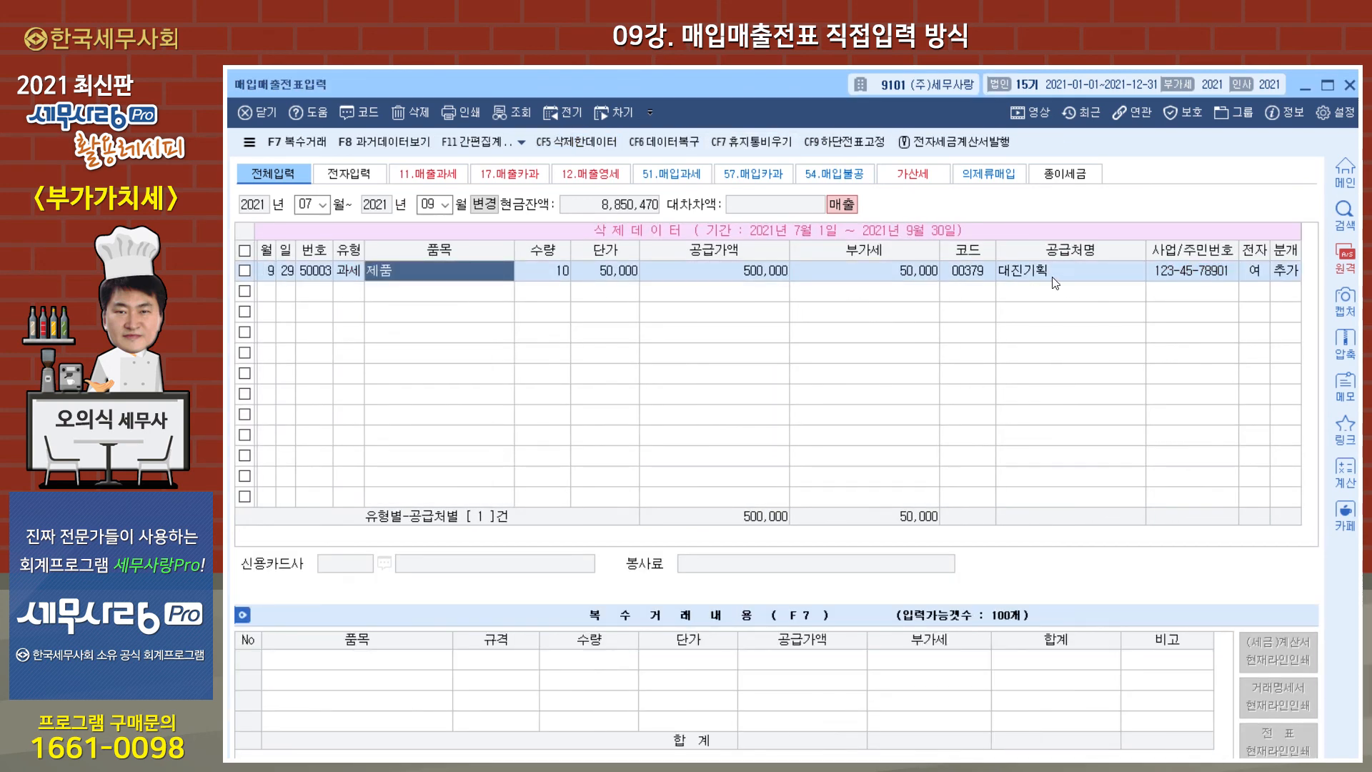
- View deleted voucher 50003's journal lines, then return to the regular voucher list
{"action": "left_click", "coordinate": [248, 271]}
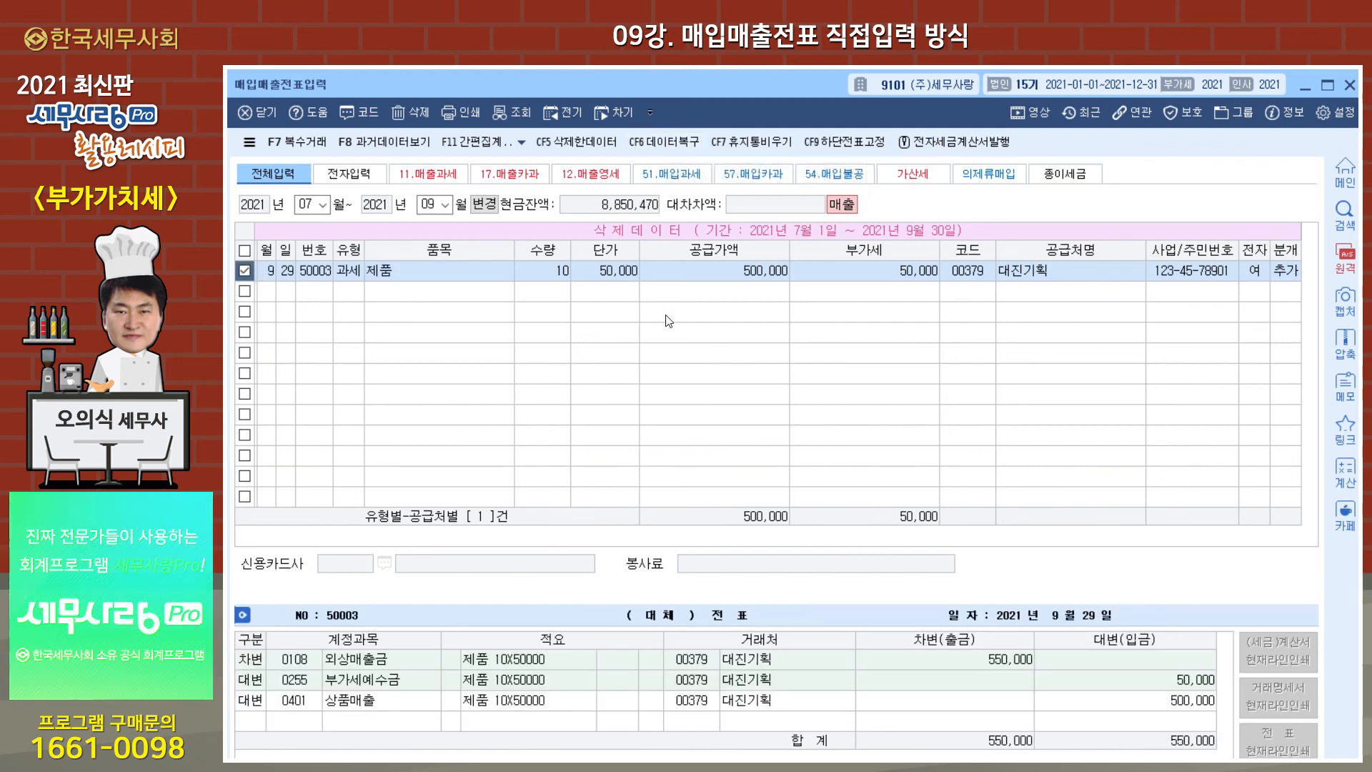
{"action": "key", "text": "Escape"}
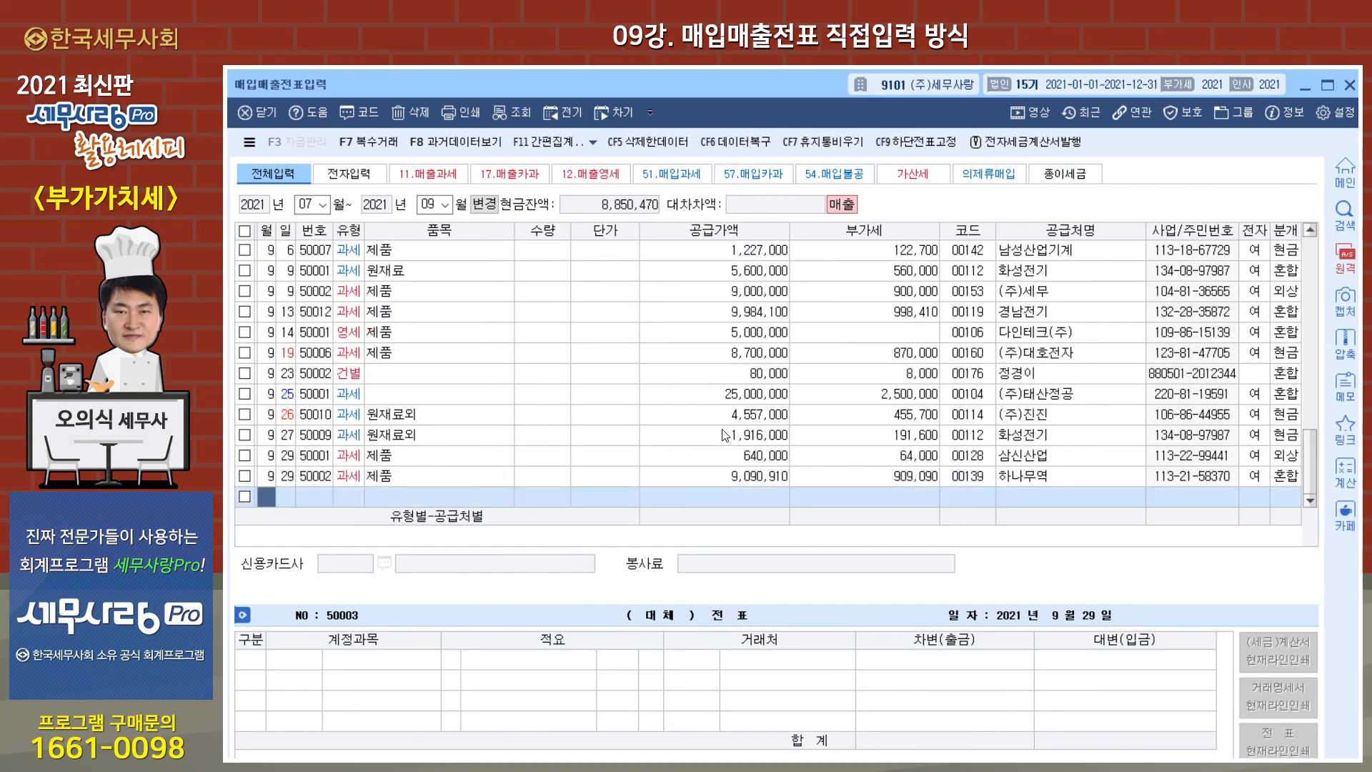